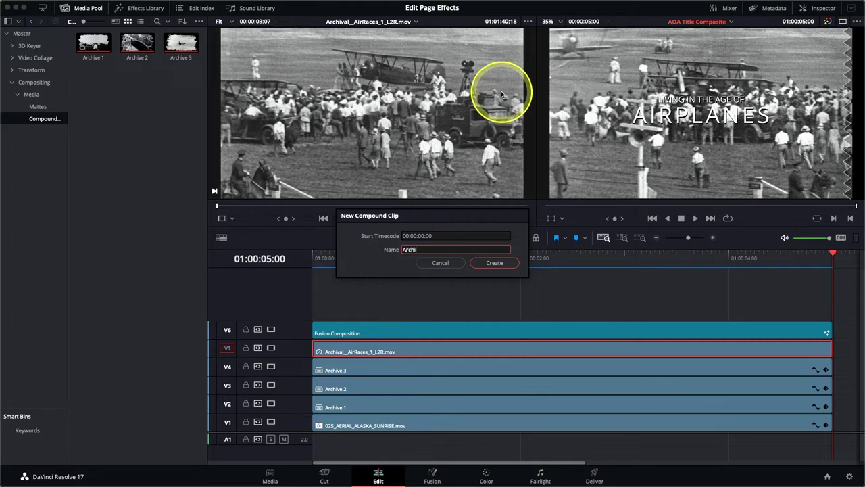
- Create the new compound clip from the air races clip, named Archive 4
click(498, 265)
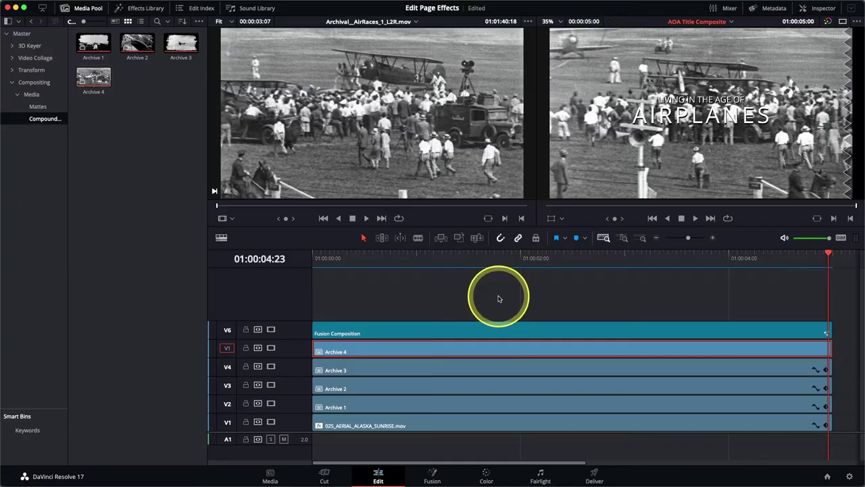
- Turn on stacked timelines with tabs and open the Archive 4 compound clip in its own timeline
click(222, 239)
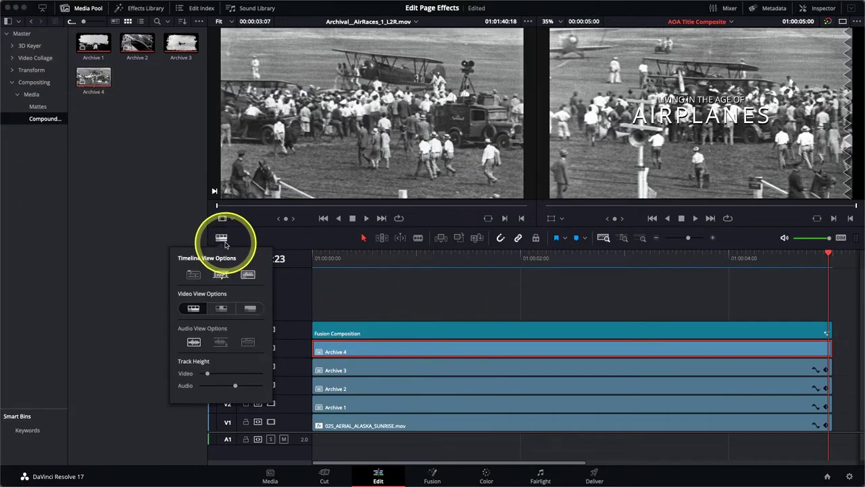
click(193, 277)
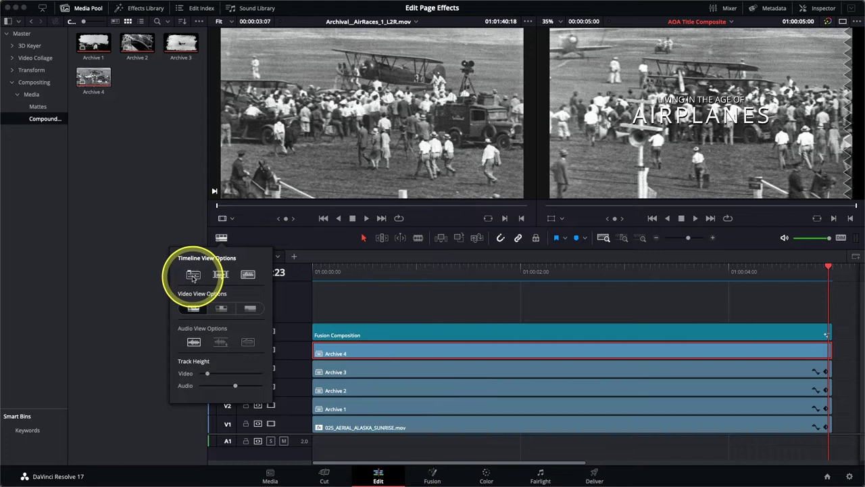
right_click(377, 351)
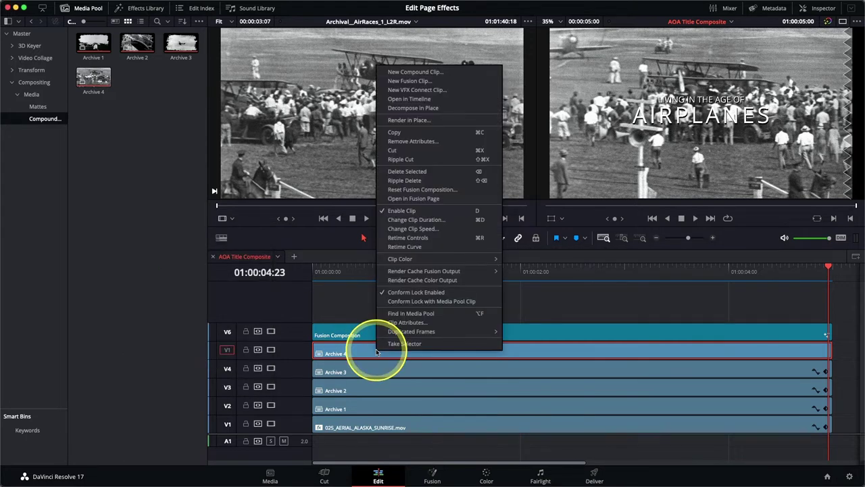
click(409, 100)
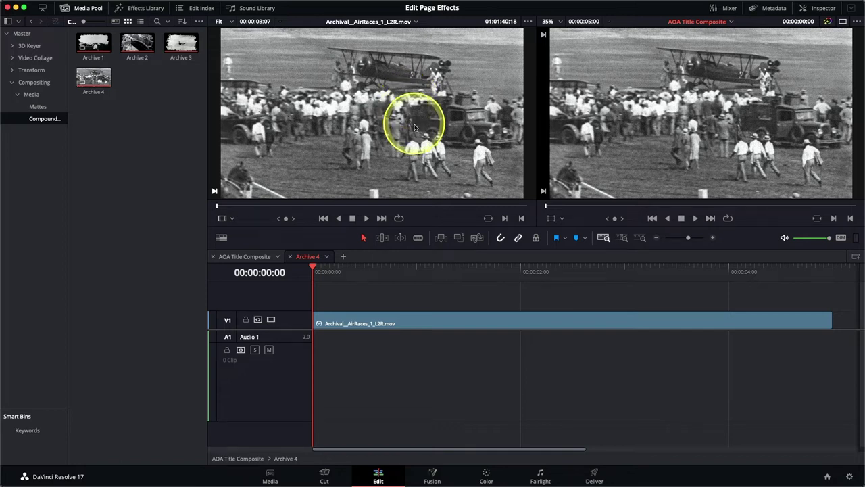
- Add one video track below the first track and 0 audio tracks to the Archive 4 timeline
right_click(300, 320)
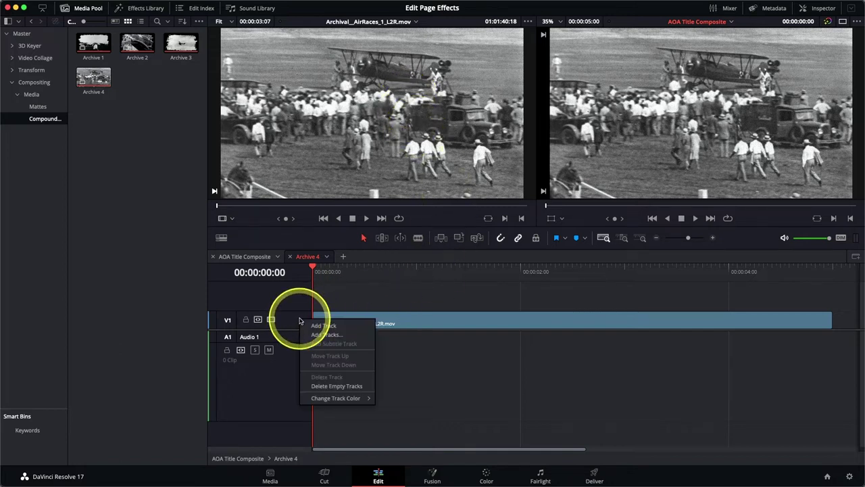
click(317, 336)
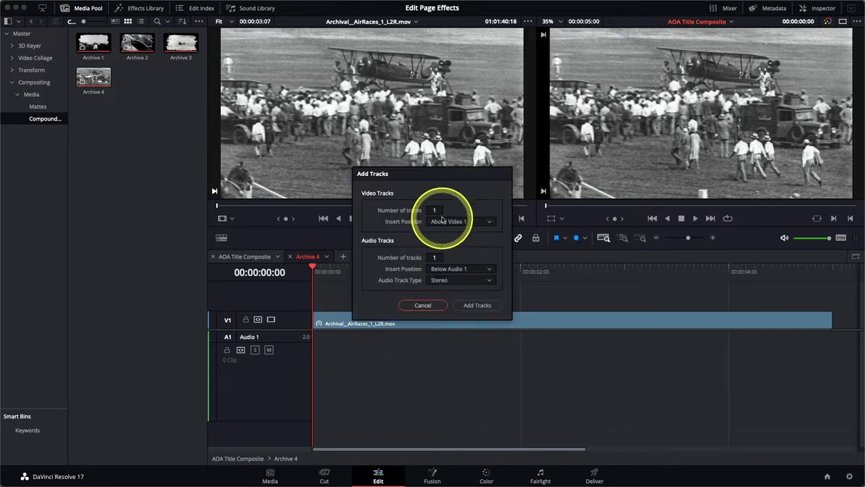
drag(438, 254, 435, 257)
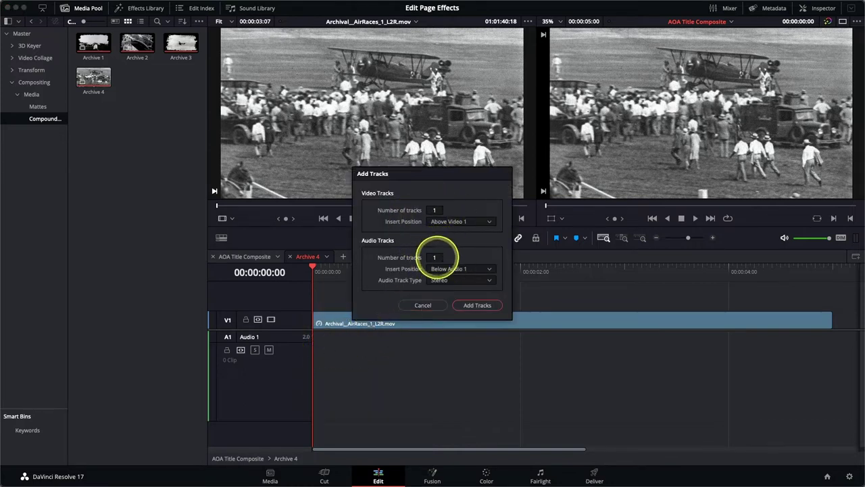
click(455, 223)
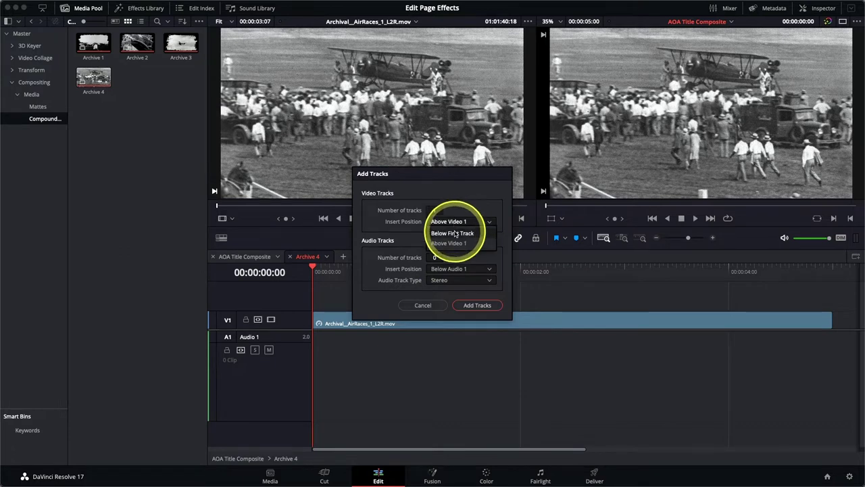
click(478, 306)
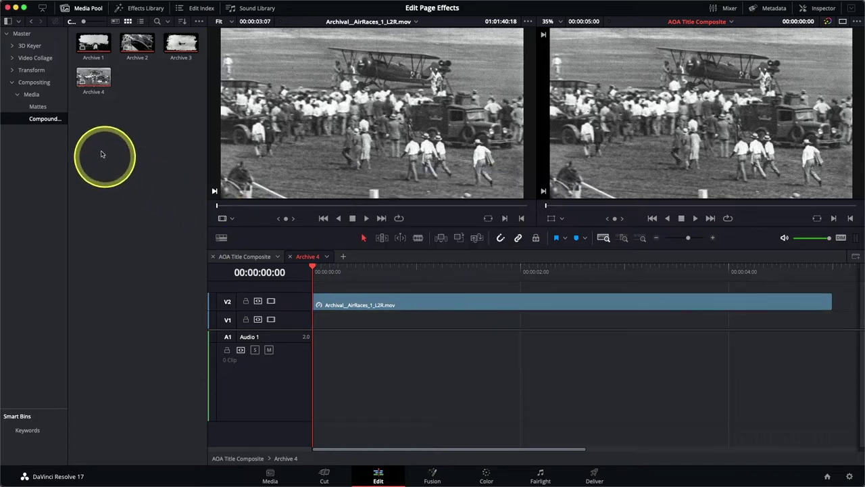
- Place matte 4 alpha.png from the Mattes bin on video track 1 and extend it to the end of the archival clip
click(40, 109)
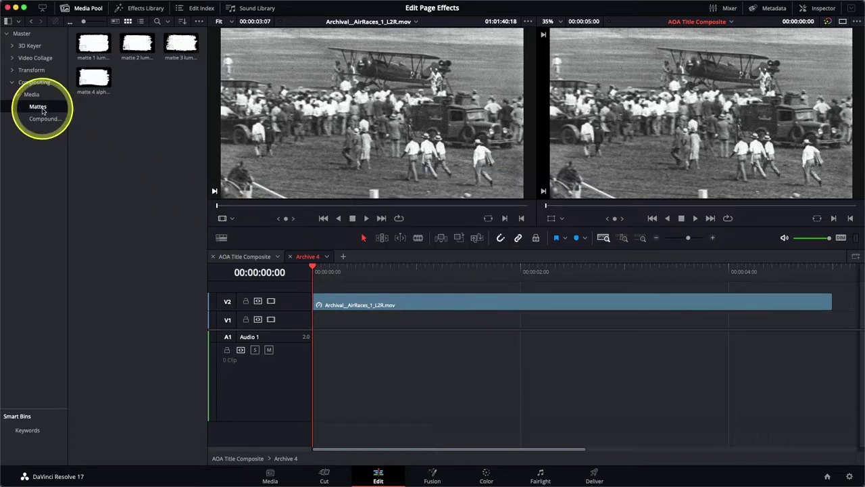
double_click(97, 84)
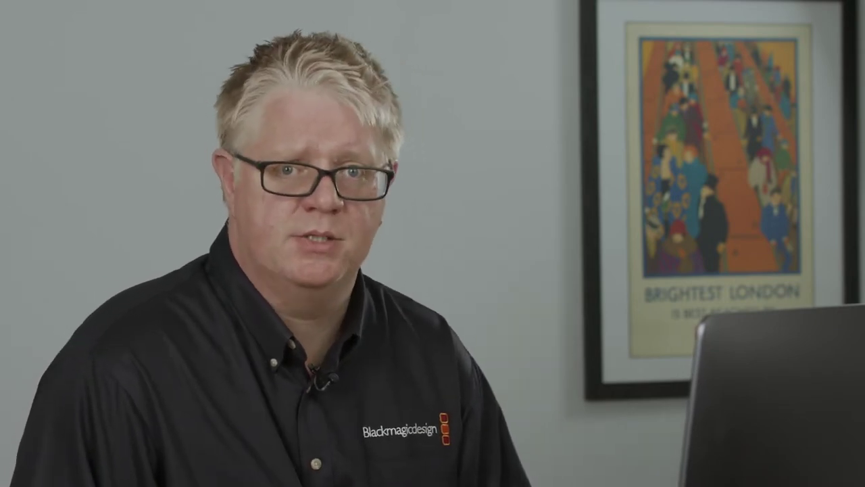
click(94, 81)
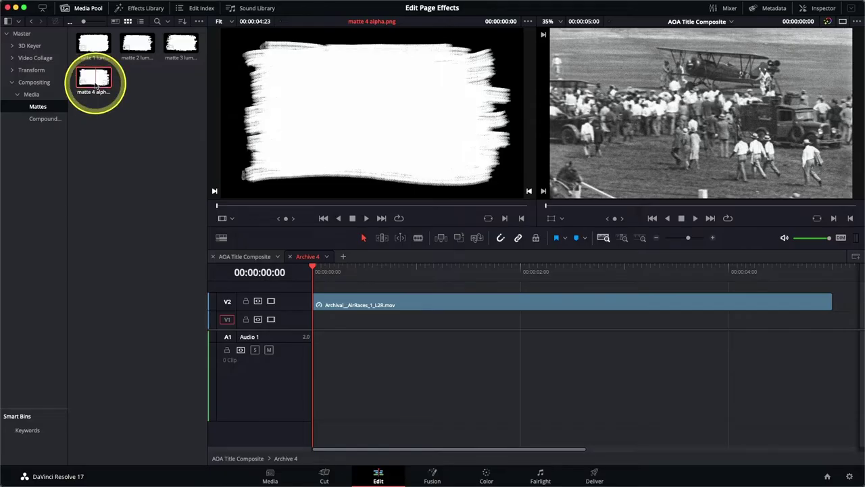
drag(96, 85, 638, 130)
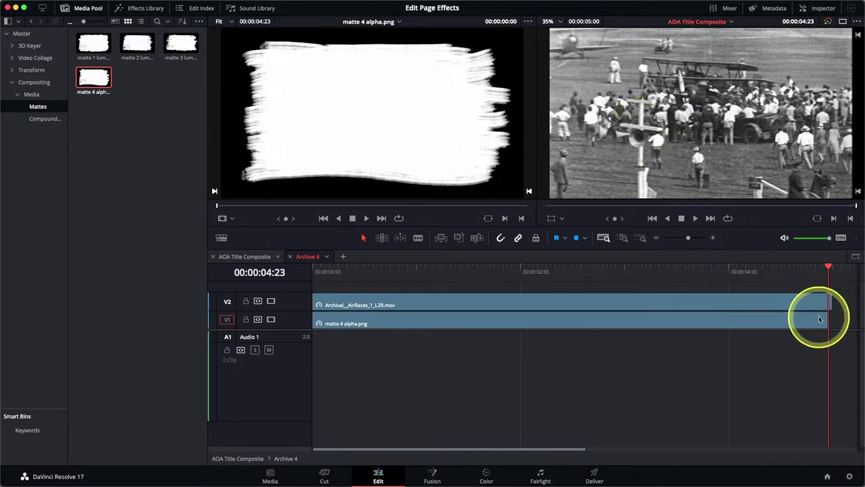
drag(829, 322, 832, 319)
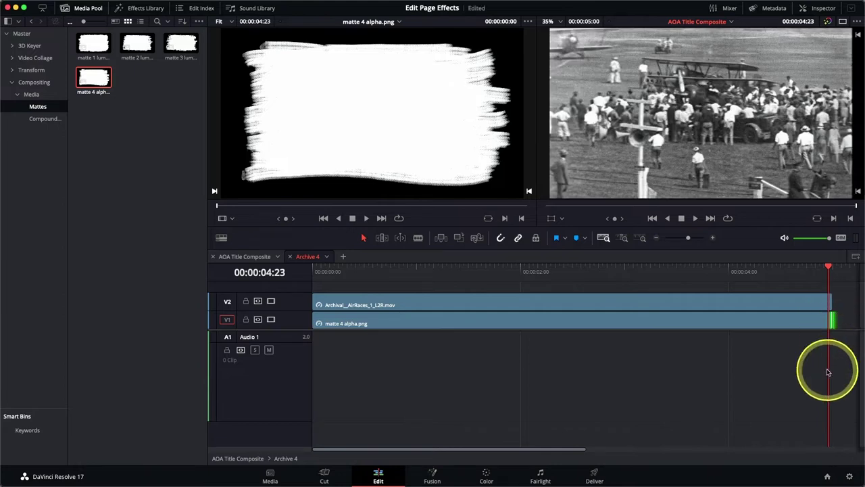
- Set the composite mode of the matte 4 alpha.png clip on video track 1 to Alpha
click(555, 270)
click(495, 327)
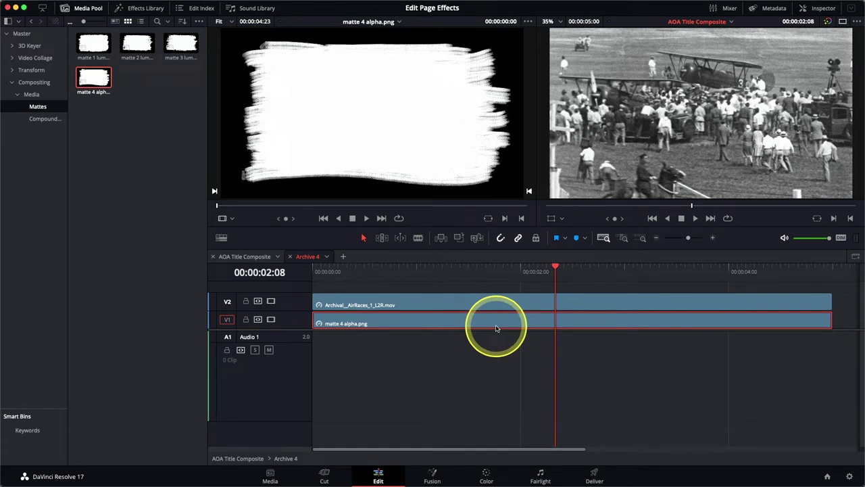
click(825, 8)
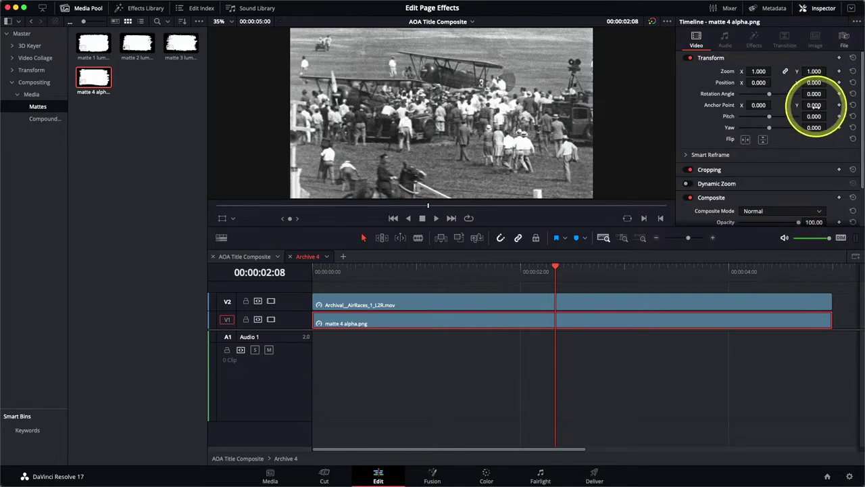
scroll(814, 112, down, 2)
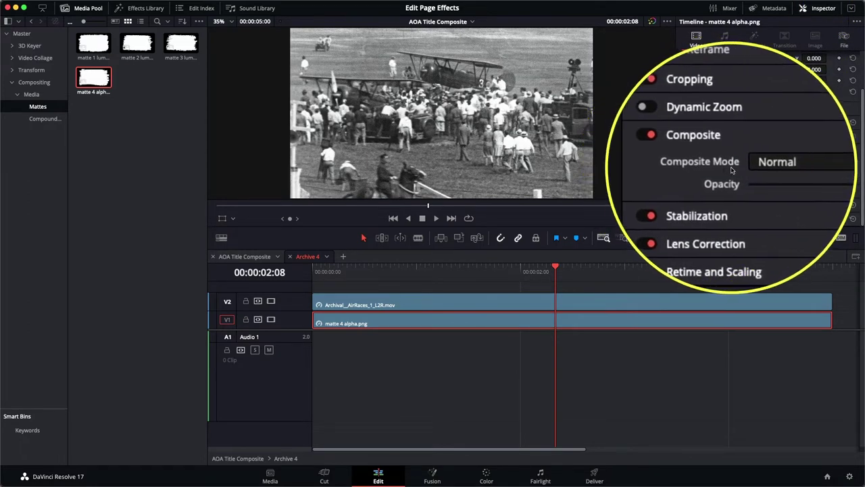
click(753, 164)
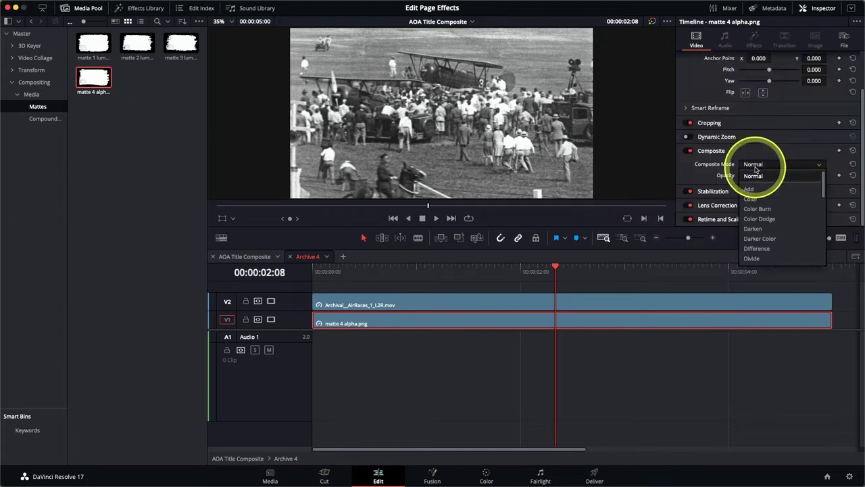
scroll(755, 196, down, 3)
scroll(755, 203, down, 3)
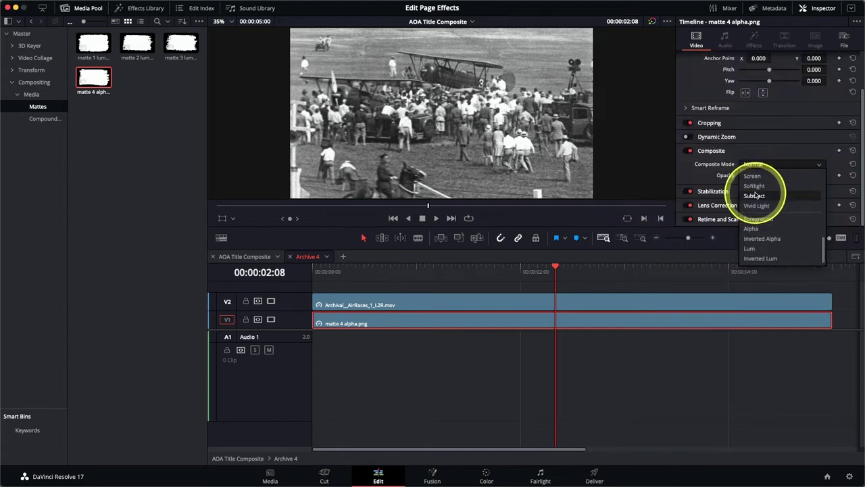
click(764, 232)
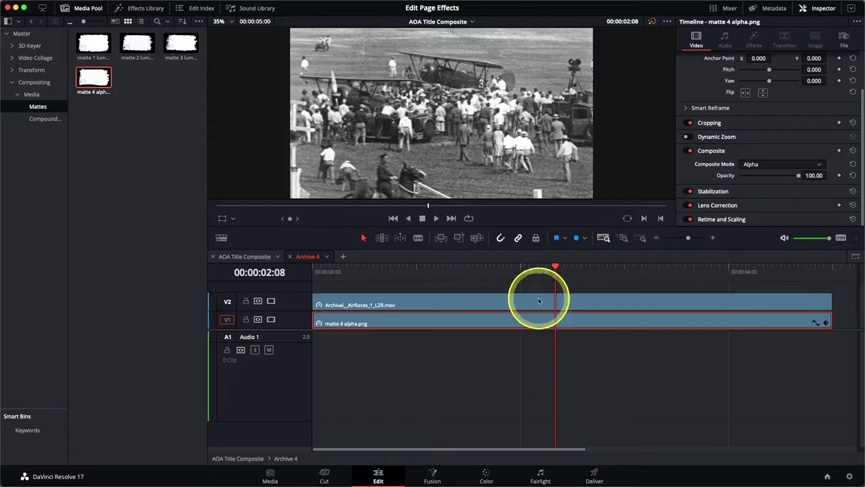
- Set the composite mode of the Archival__AirRaces_1_L2R.mov clip on video track 2 to Foreground
click(539, 302)
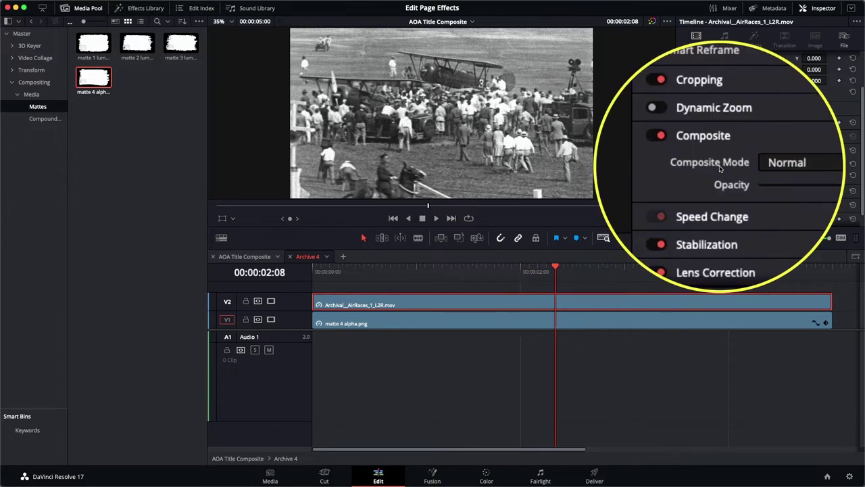
click(753, 164)
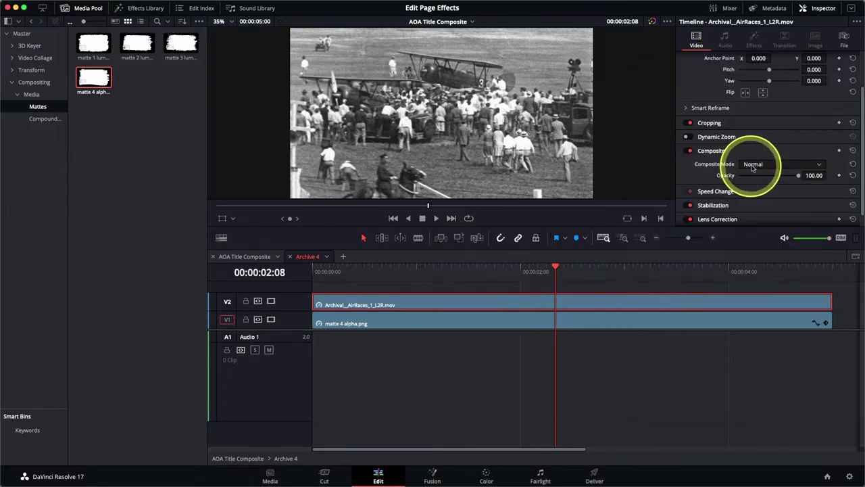
scroll(788, 228, down, 3)
scroll(767, 228, down, 3)
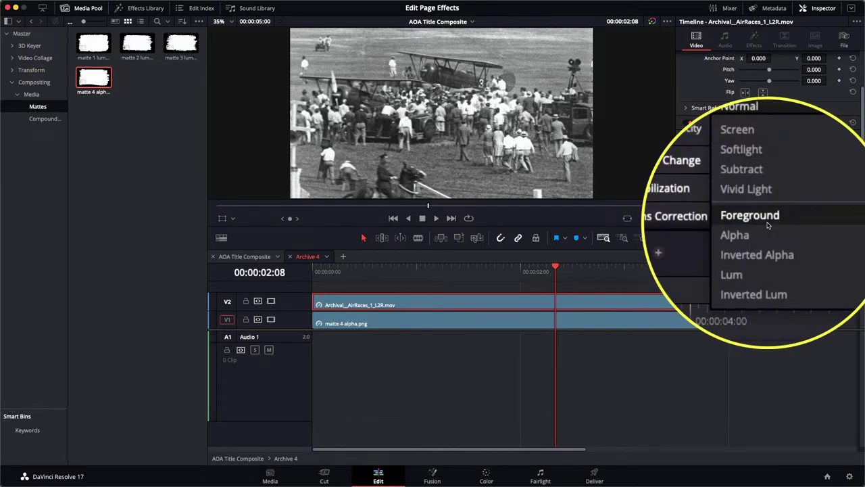
click(768, 225)
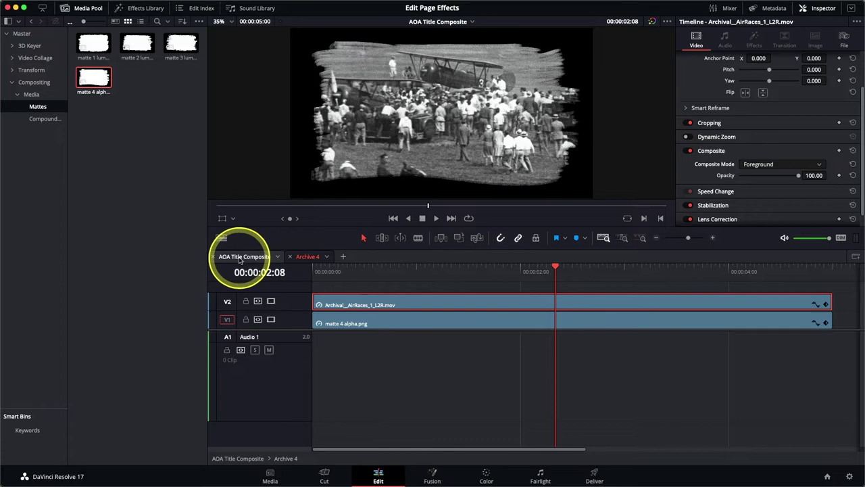
- In the AOA Title Composite timeline, scale Archive 4 to about 0.396 and move it to about X 551, Y -269, in the frame's lower-right corner
click(240, 257)
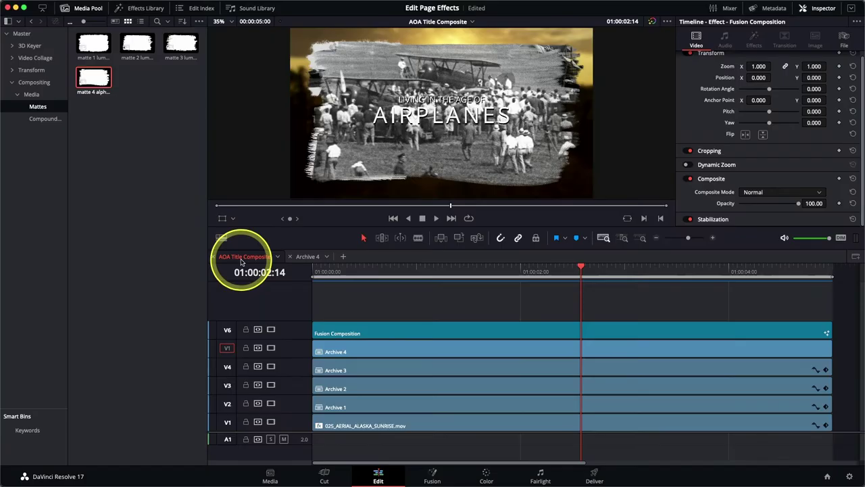
click(405, 353)
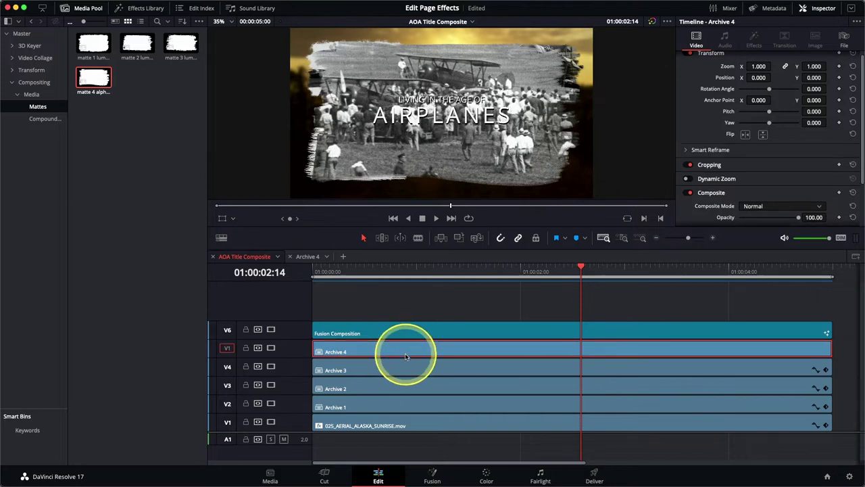
click(225, 222)
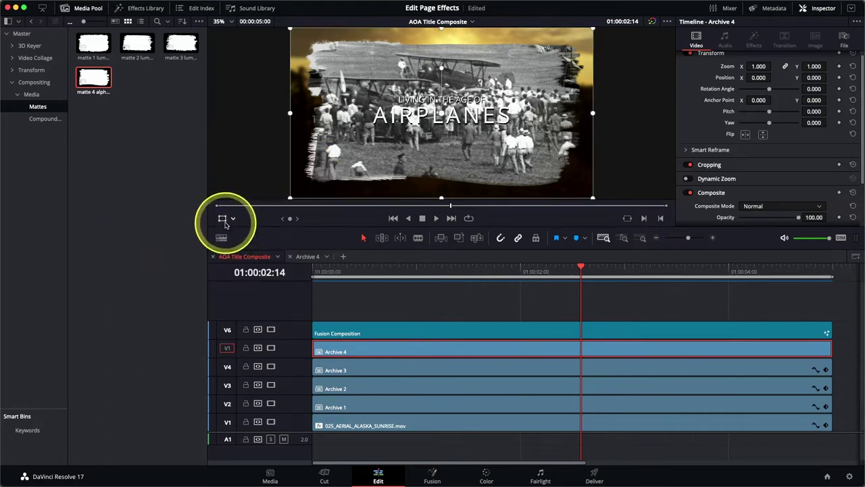
drag(290, 29, 338, 84)
drag(426, 136, 517, 181)
drag(448, 117, 460, 124)
drag(492, 158, 498, 157)
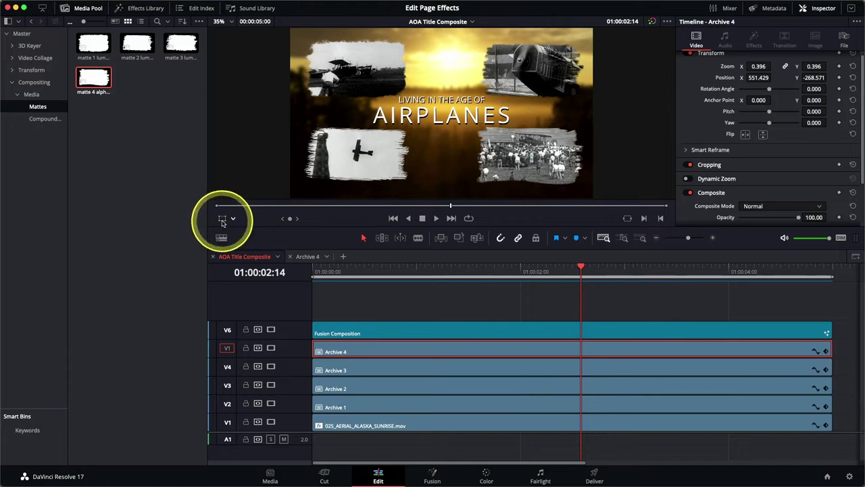
- Play the AOA Title Composite timeline from its start to review the finished title
click(314, 273)
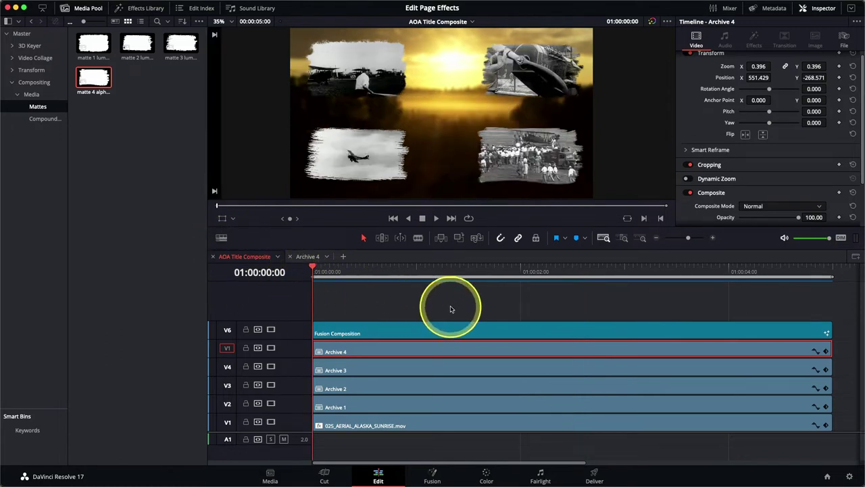
key(space)
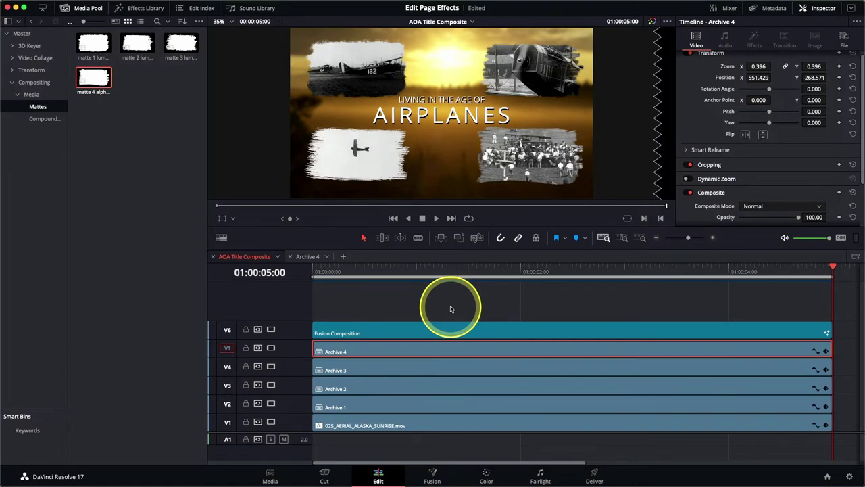
- Replace the Media Pool with the Effects Library and shrink it to half height so the timeline spans the full width
click(93, 75)
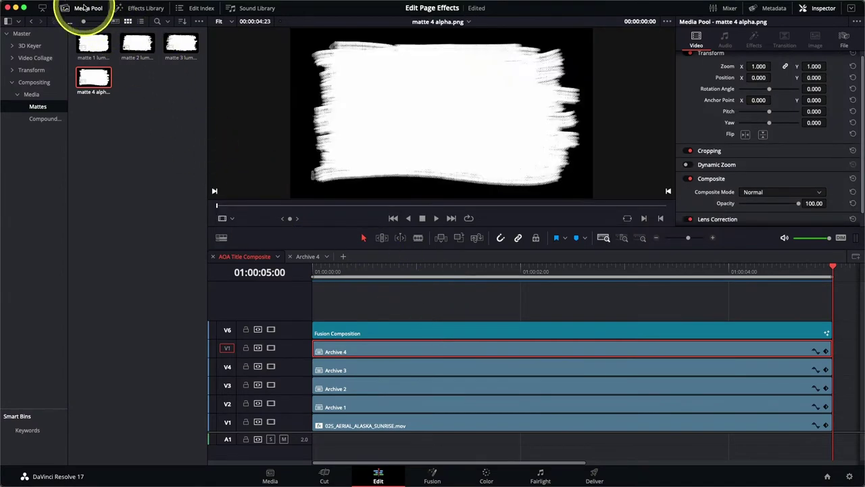
click(85, 8)
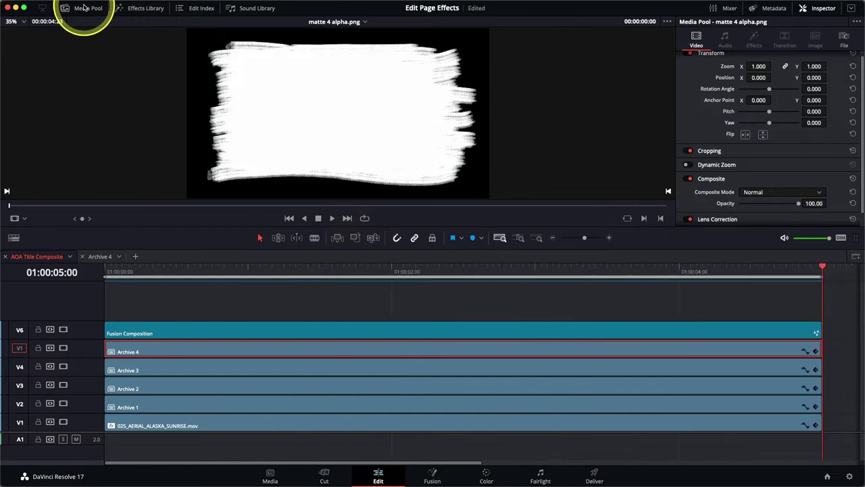
click(150, 9)
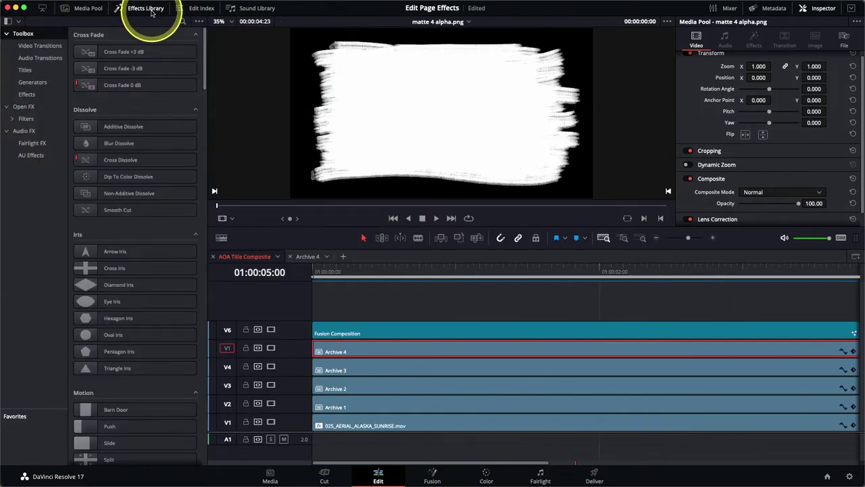
click(43, 10)
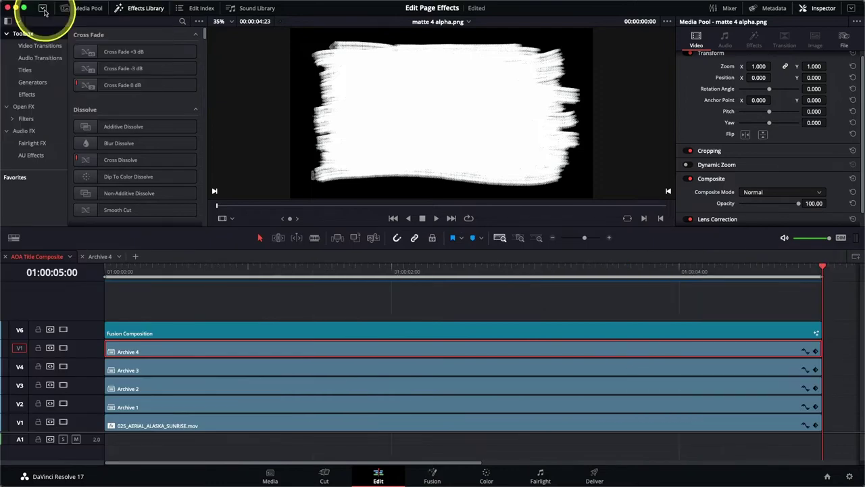
- Expand the Effects Library and the Inspector to full height and open the 3D Keyer timeline
click(43, 10)
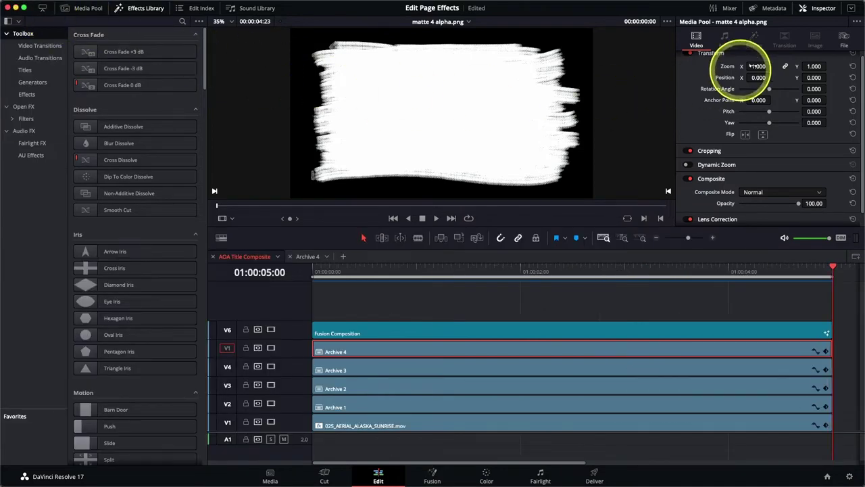
click(852, 9)
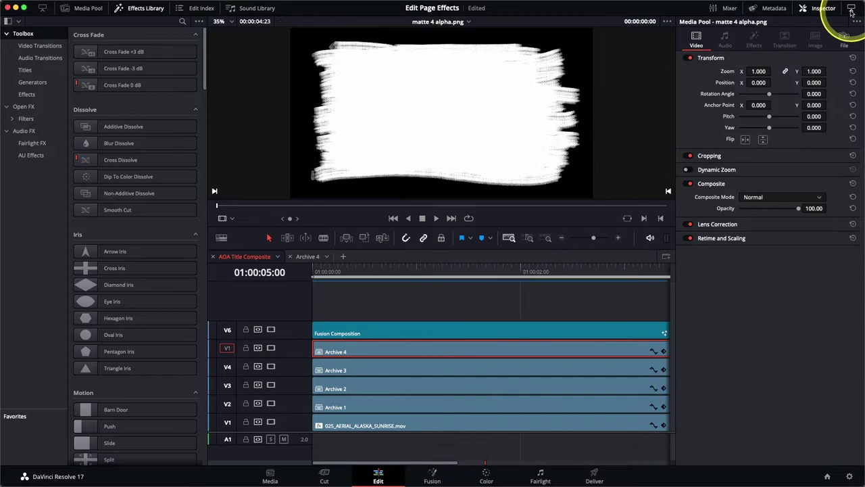
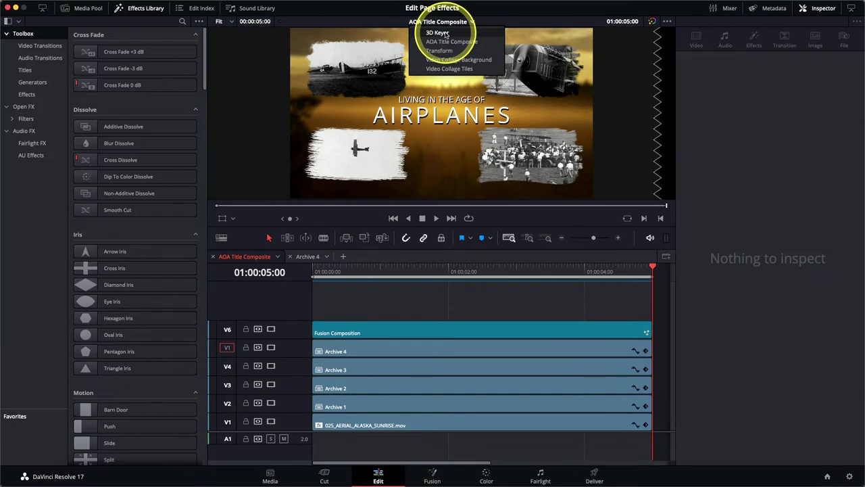
click(445, 33)
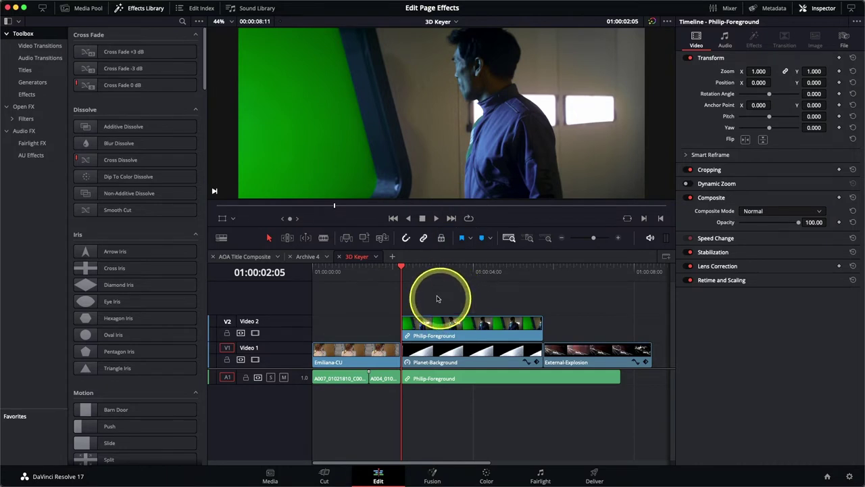
- At 01:00:02:19, apply the Resolve FX 3D Keyer filter to the green-screen foreground clip on Video 2
mouse_move(417, 271)
mouse_down()
mouse_move(454, 282)
mouse_move(506, 277)
mouse_move(423, 277)
mouse_up()
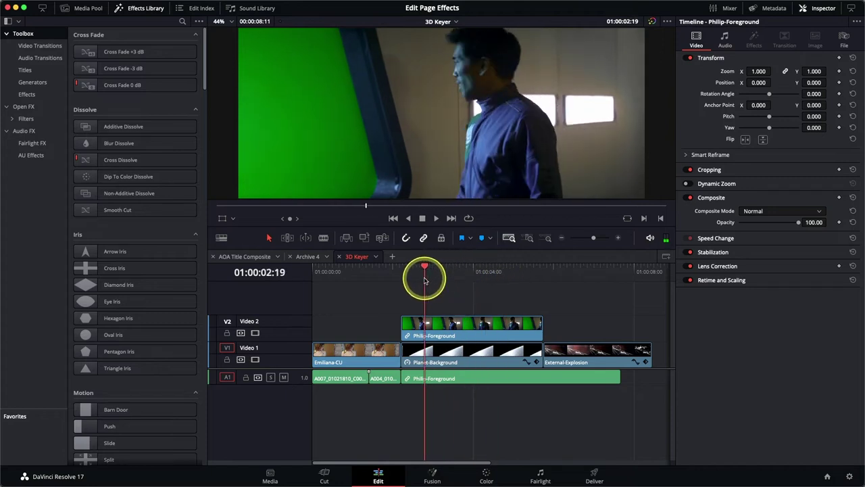
click(435, 335)
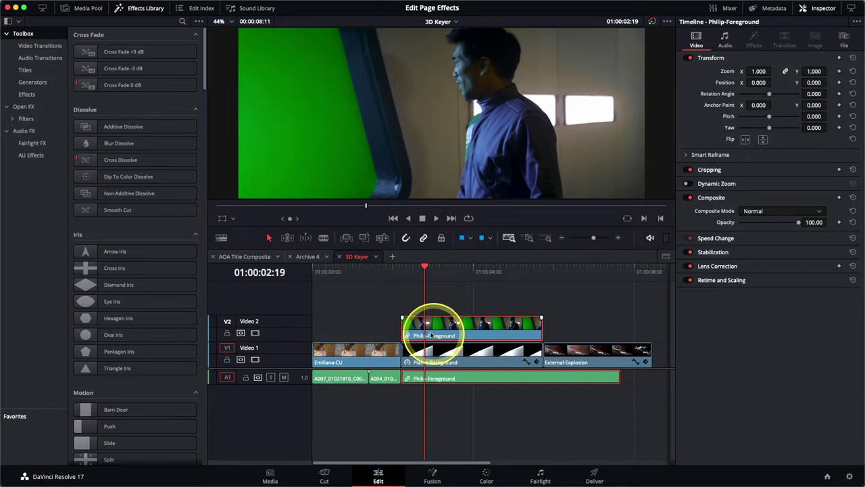
click(26, 119)
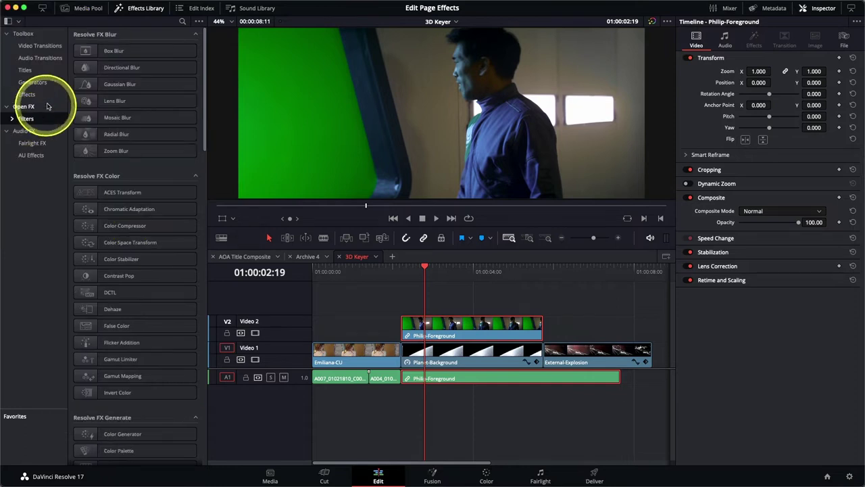
drag(207, 66, 207, 169)
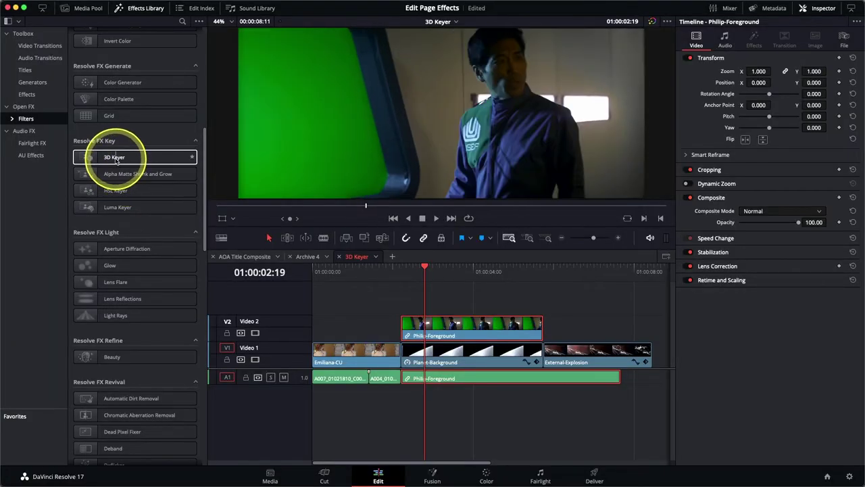
double_click(116, 160)
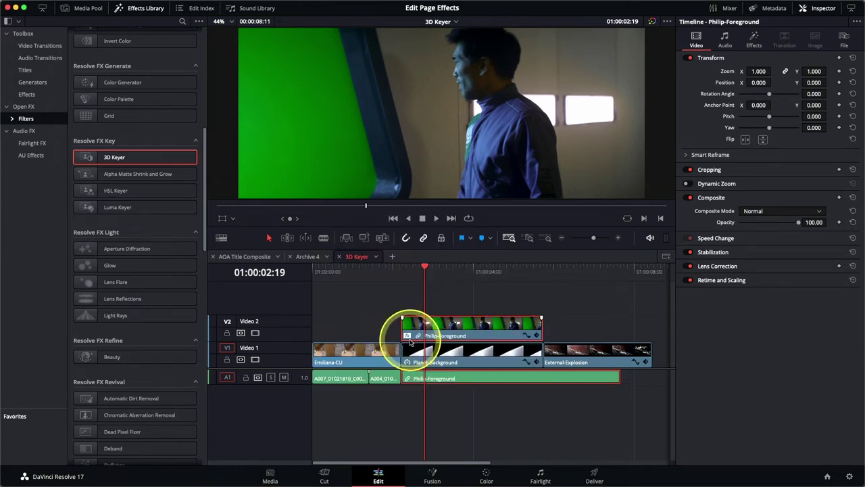
- Enable the Open FX Overlay and key out the green area with a winding stroke plus added strokes along its right and left edges
click(756, 44)
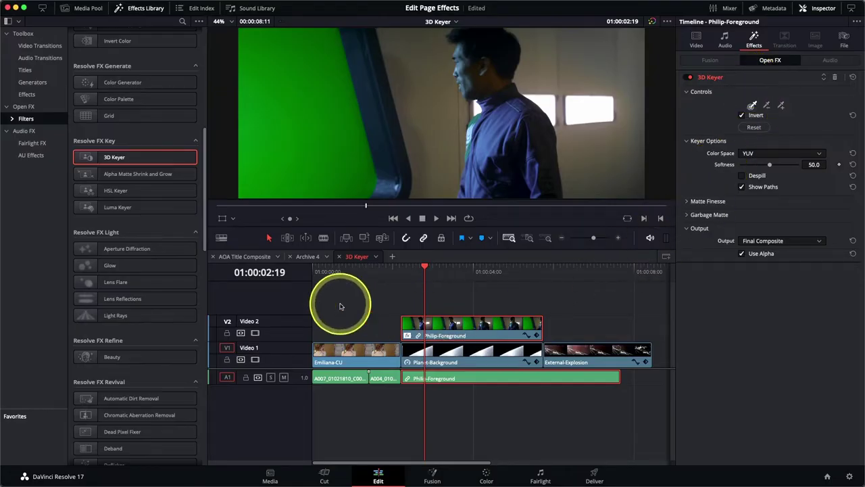
click(233, 219)
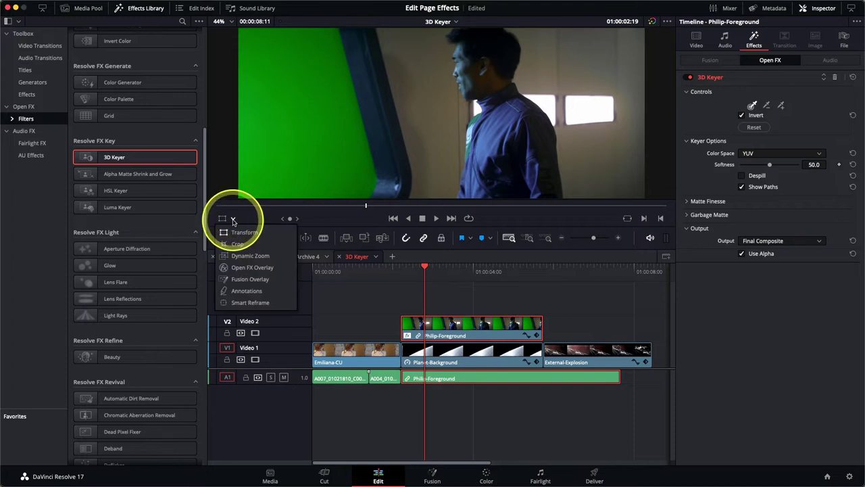
click(244, 269)
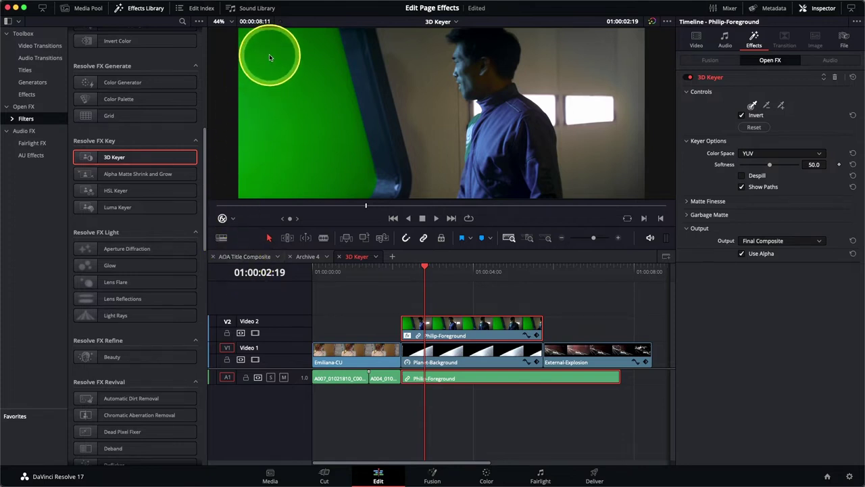
drag(269, 57, 310, 59)
mouse_move(285, 164)
mouse_down()
mouse_move(353, 177)
mouse_move(286, 187)
mouse_up()
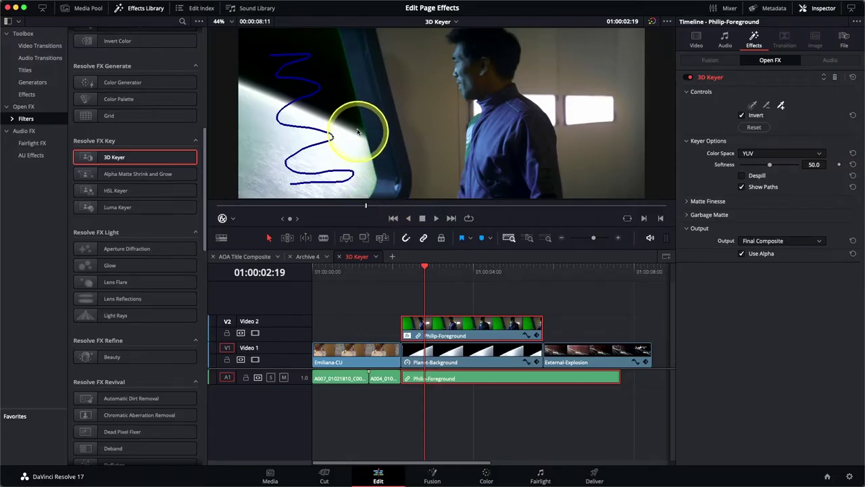
drag(342, 72, 356, 124)
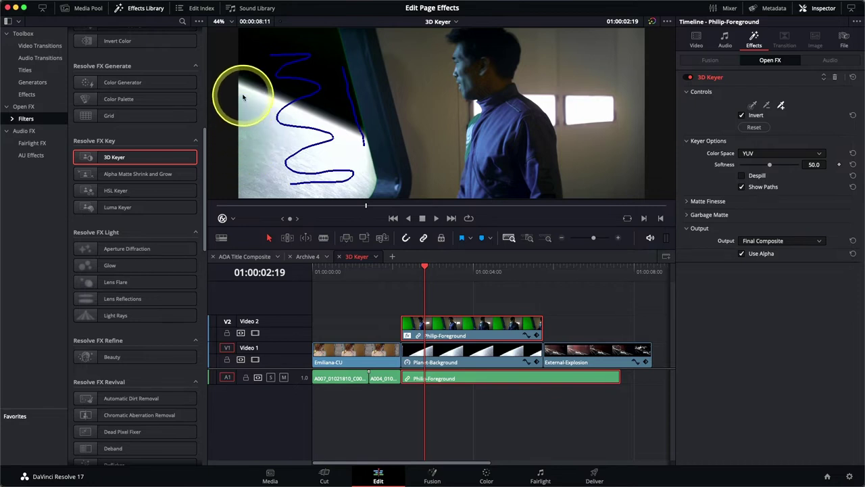
drag(242, 94, 241, 171)
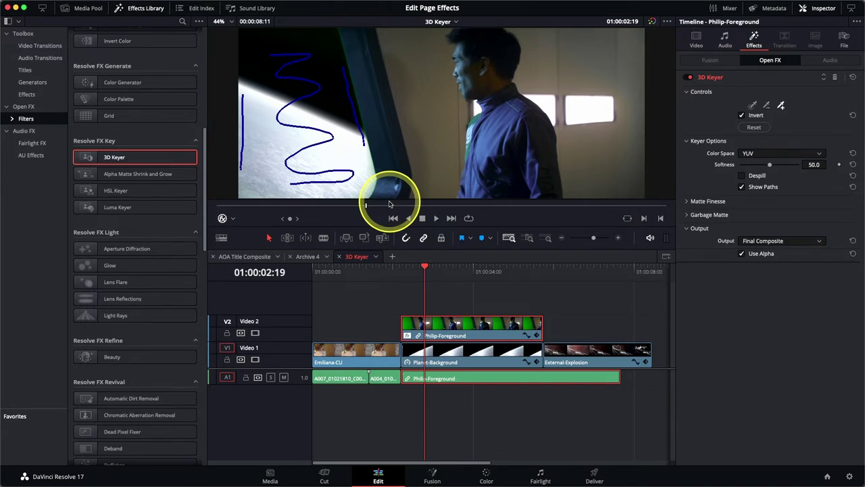
- Set the 3D Keyer output to Alpha Highlight B/W and refine the matte with Clean Black 10.1 and Clean White 3.9
click(760, 242)
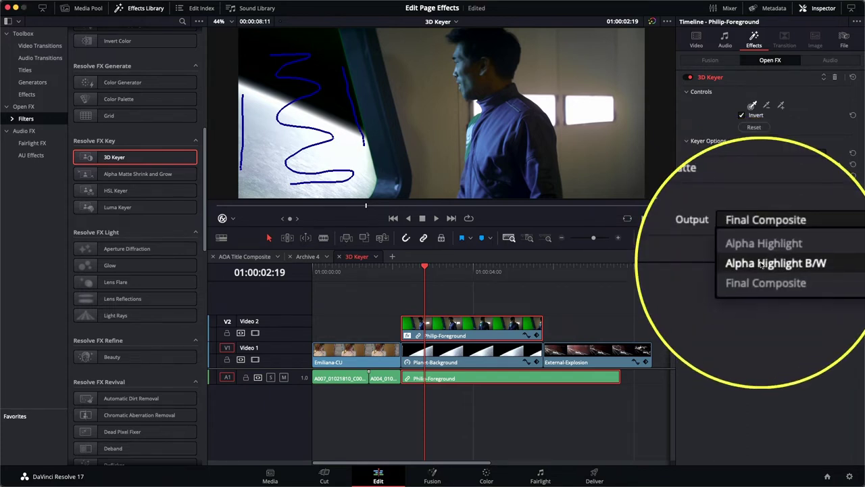
click(761, 263)
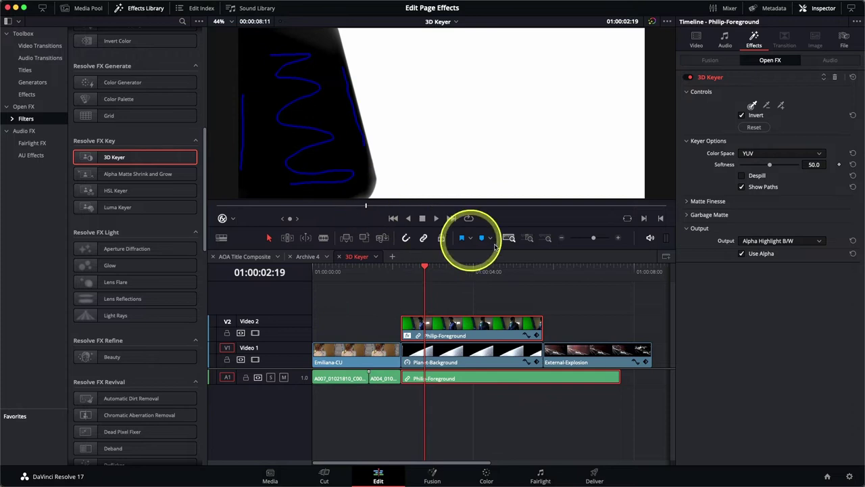
click(687, 202)
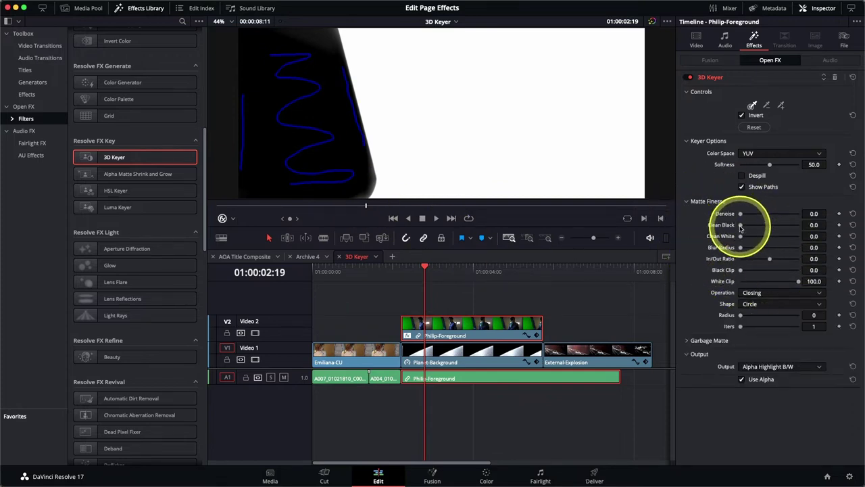
drag(742, 229, 743, 229)
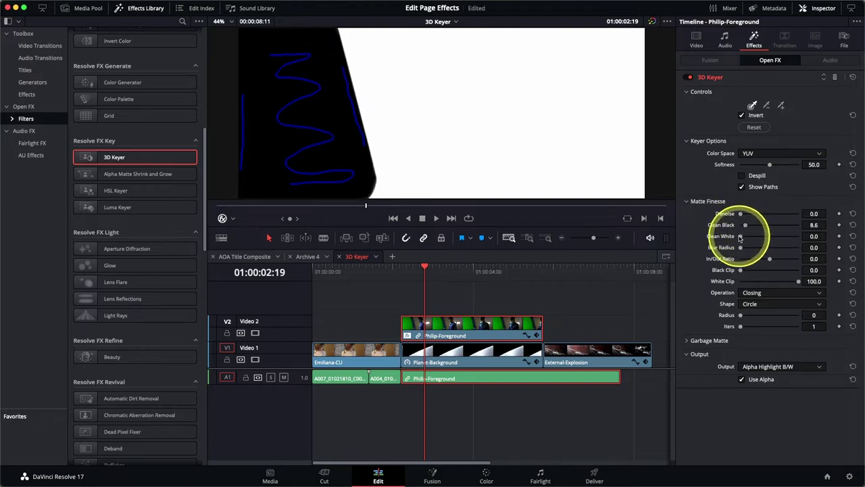
drag(743, 237, 747, 228)
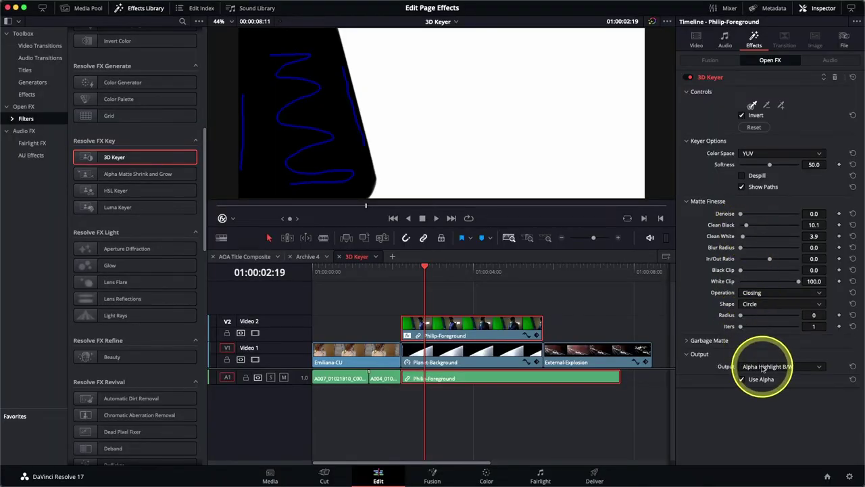
- Return the 3D Keyer output to Final Composite and hide the effect overlay in the viewer
click(762, 367)
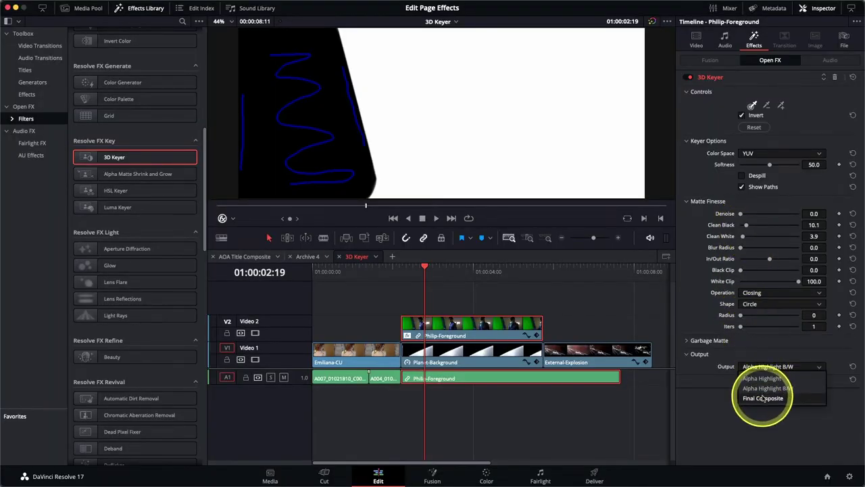
click(763, 399)
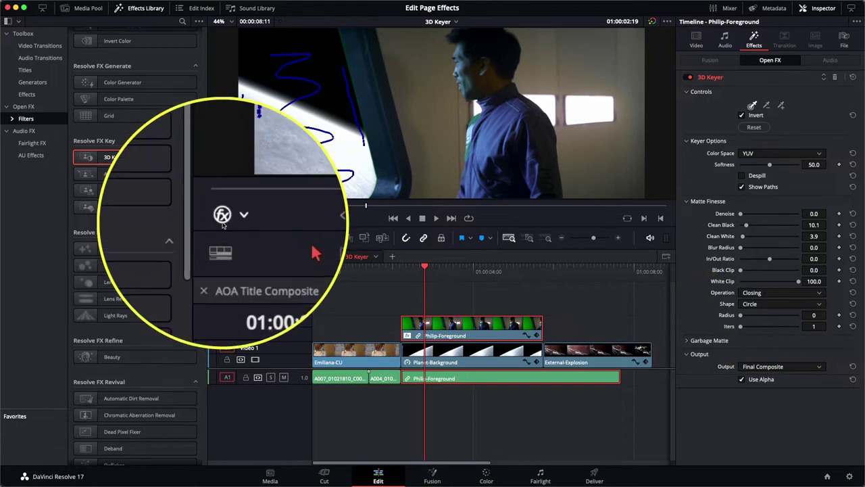
click(223, 219)
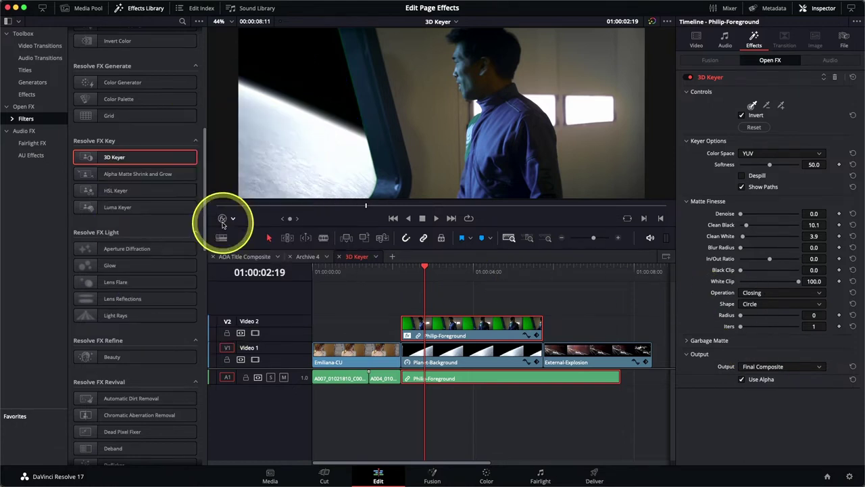
- Enable Despill in the 3D Keyer and scrub through the foreground clip to check the keyed result
drag(424, 271, 469, 286)
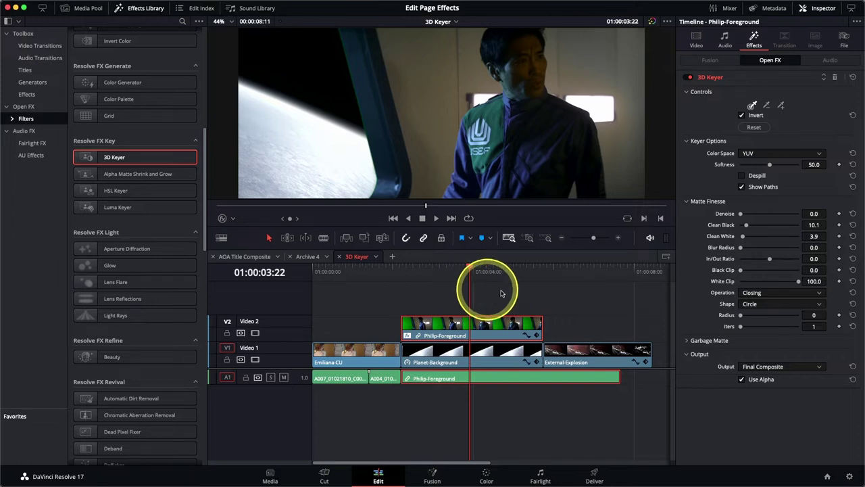
click(755, 179)
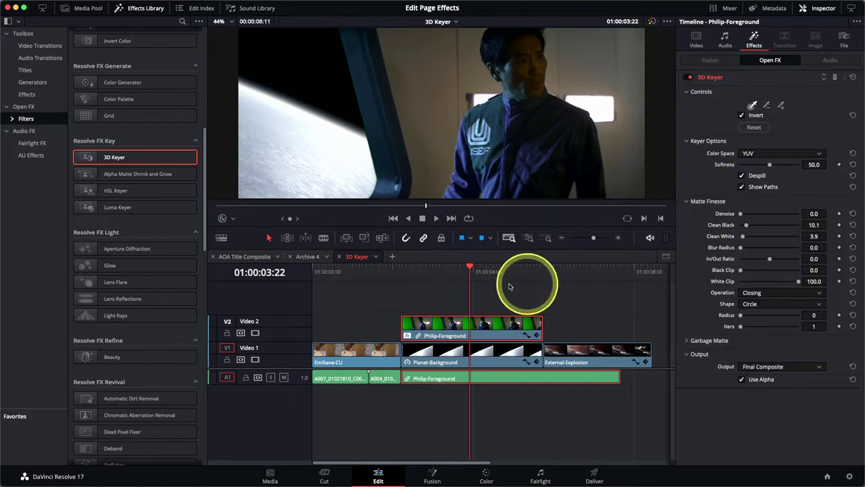
drag(461, 275, 522, 282)
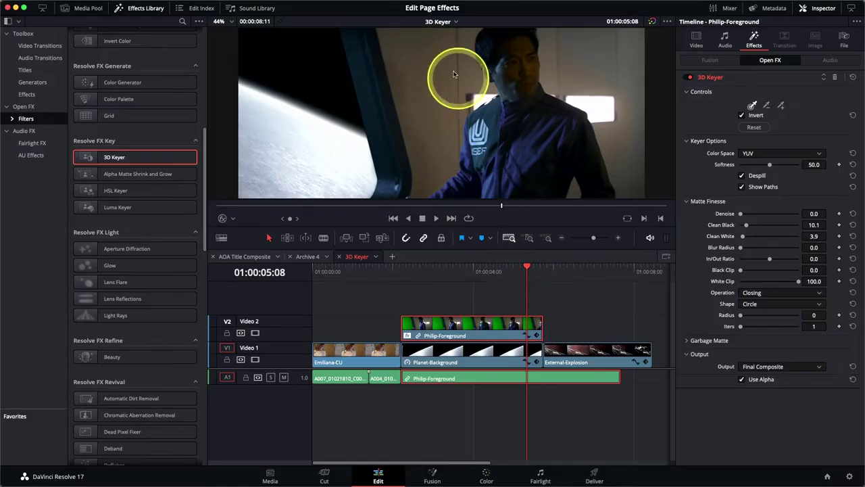
- Open the Transform timeline and place the playhead at its start, 01:00:00:00
click(442, 22)
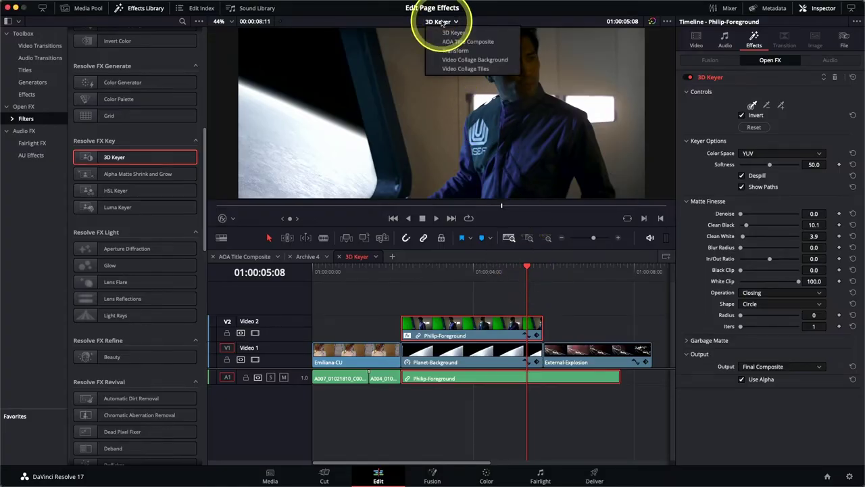
click(465, 52)
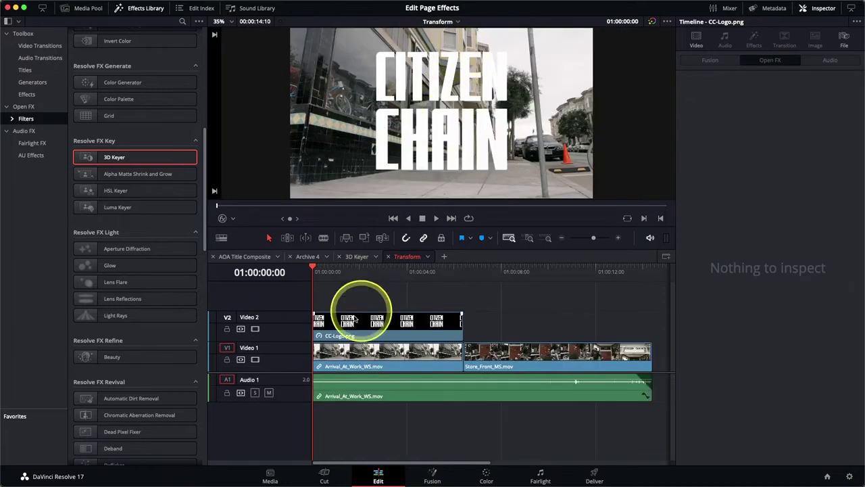
click(322, 277)
mouse_move(322, 277)
mouse_down()
mouse_move(510, 289)
mouse_move(428, 274)
mouse_move(318, 275)
mouse_up()
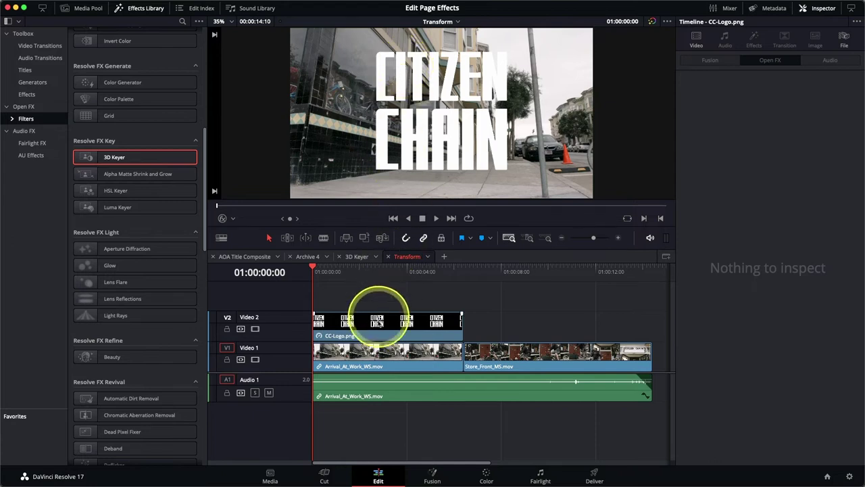
- Apply the Resolve FX Transform filter to the CC-Logo.png clip, show its settings and enable the Open FX Overlay
click(375, 330)
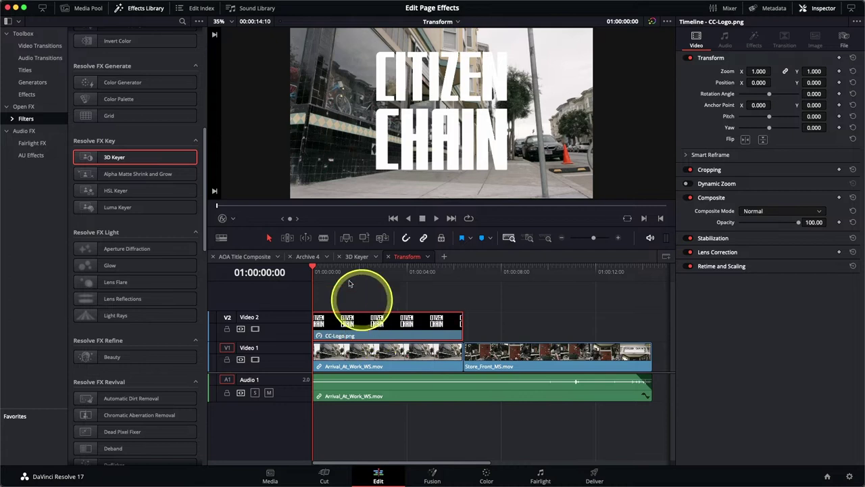
drag(206, 207, 223, 411)
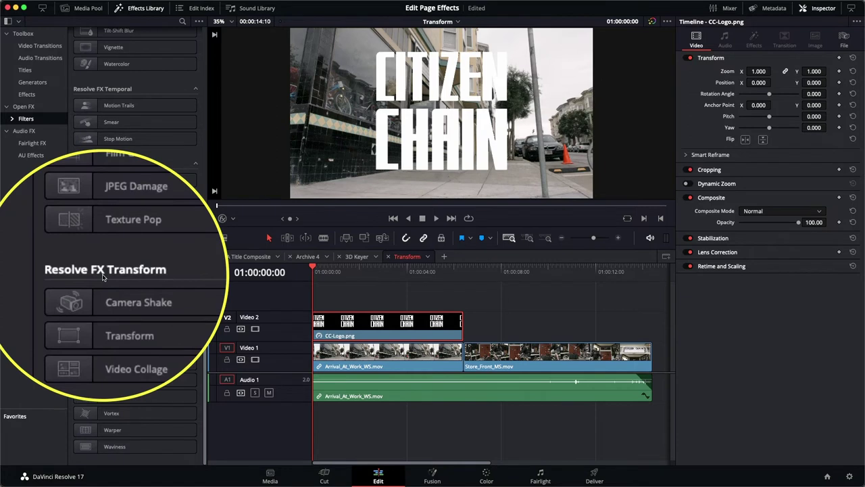
click(105, 305)
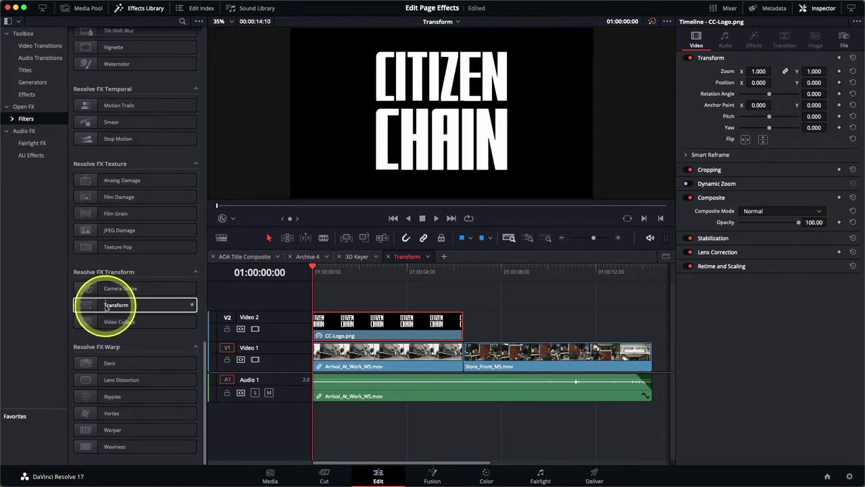
drag(105, 308, 357, 321)
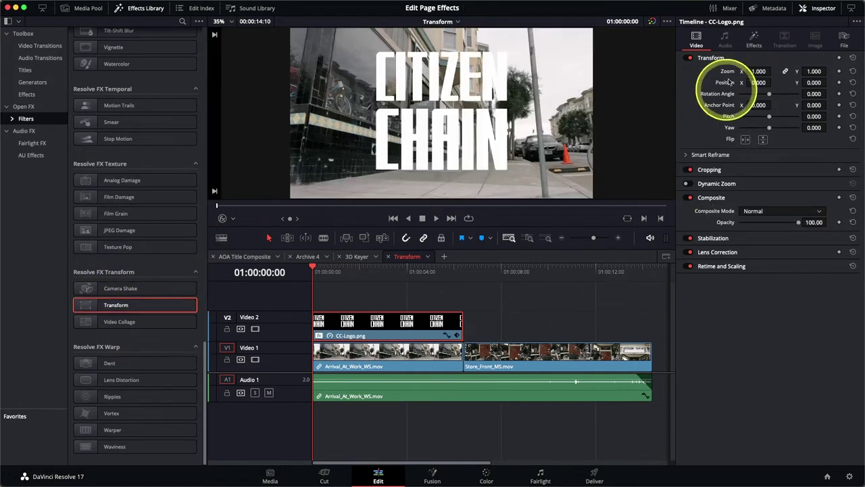
click(752, 46)
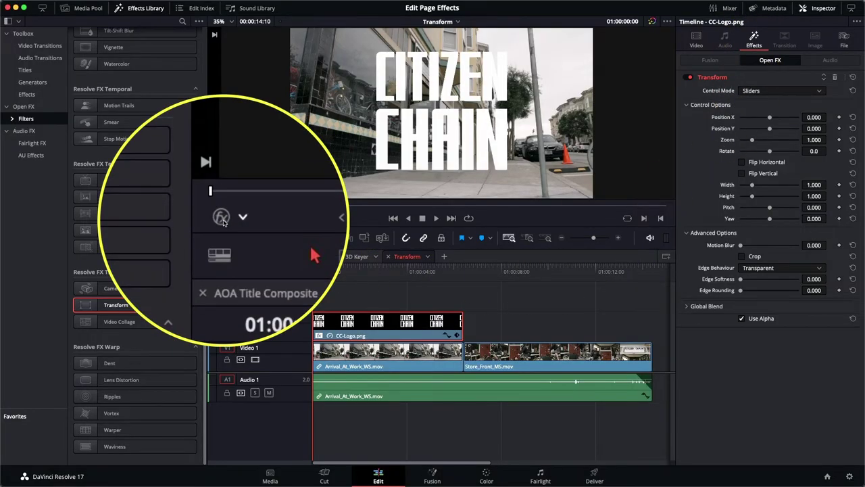
click(223, 219)
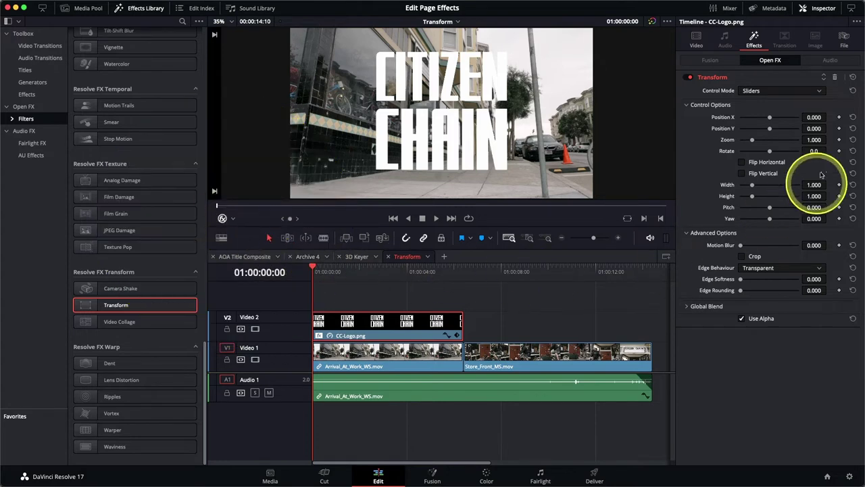
- Set the Transform control mode to Interactive - Canvas and pin the logo's four corners onto the shop window at the street's left
click(766, 90)
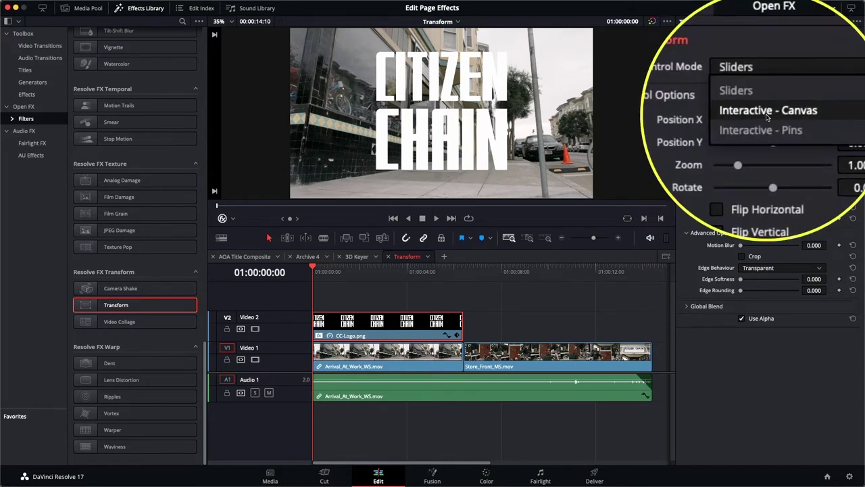
click(767, 117)
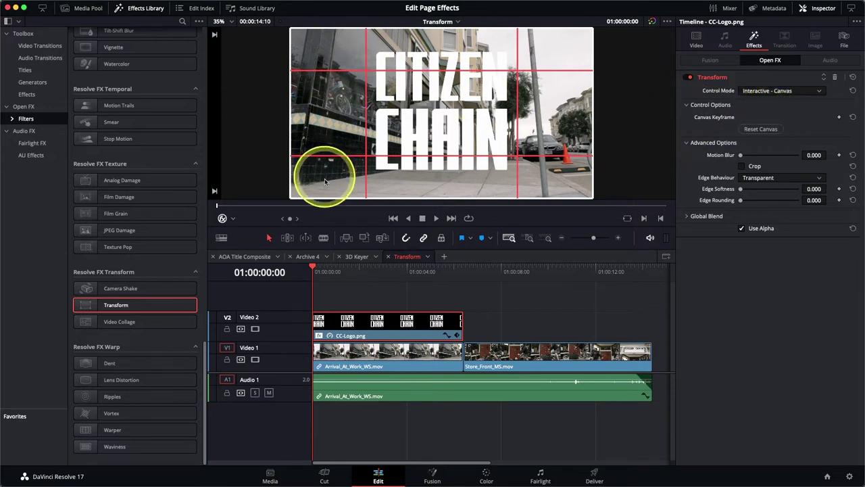
drag(325, 189, 367, 89)
drag(576, 173, 391, 115)
drag(537, 35, 412, 69)
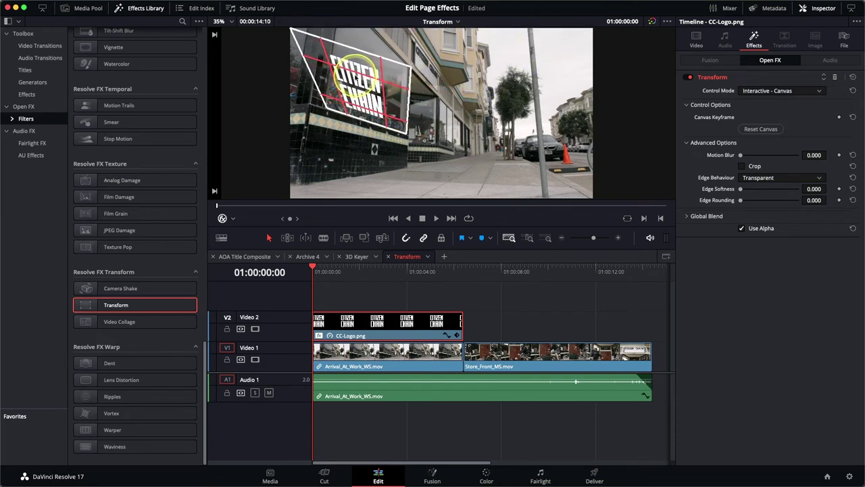
drag(313, 61, 360, 21)
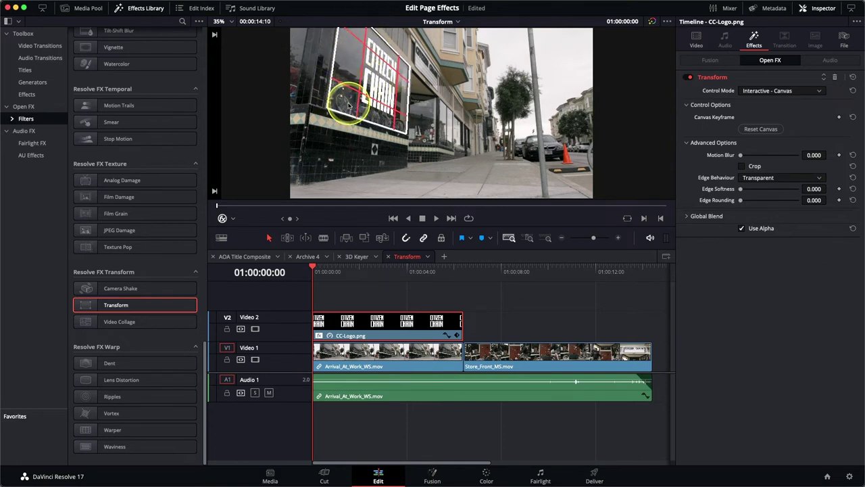
click(404, 70)
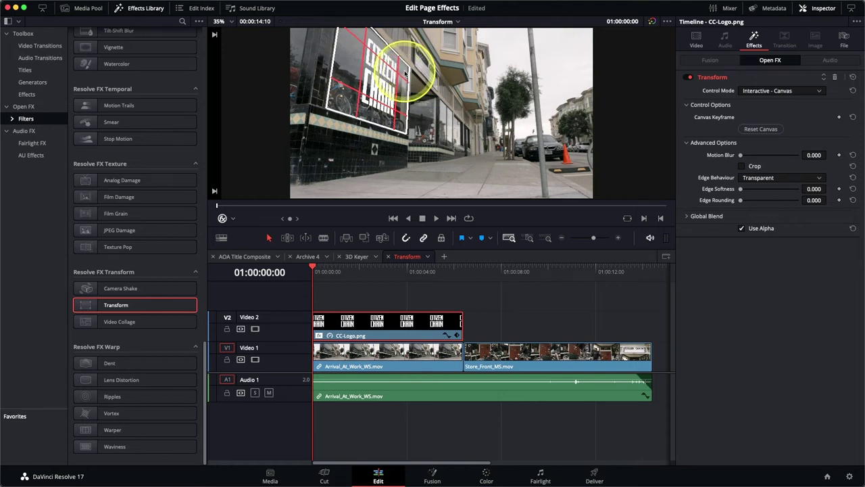
- Check and refine the canvas's right corners against the shop window's edges in close-up, and hide the effect overlay
scroll(404, 71, up, 6)
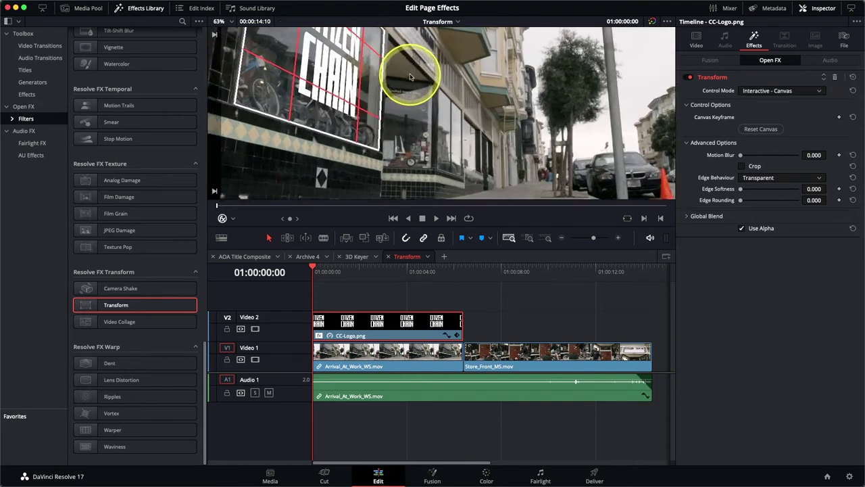
drag(366, 90, 407, 157)
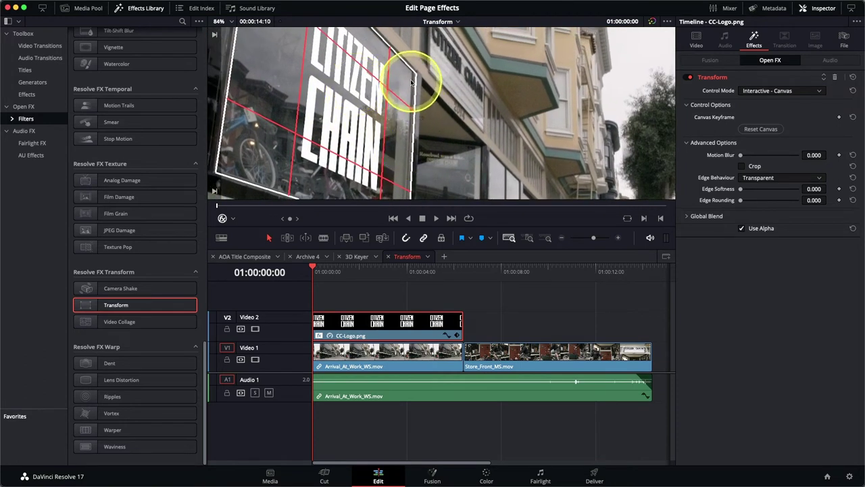
drag(412, 77, 472, 38)
drag(426, 139, 419, 124)
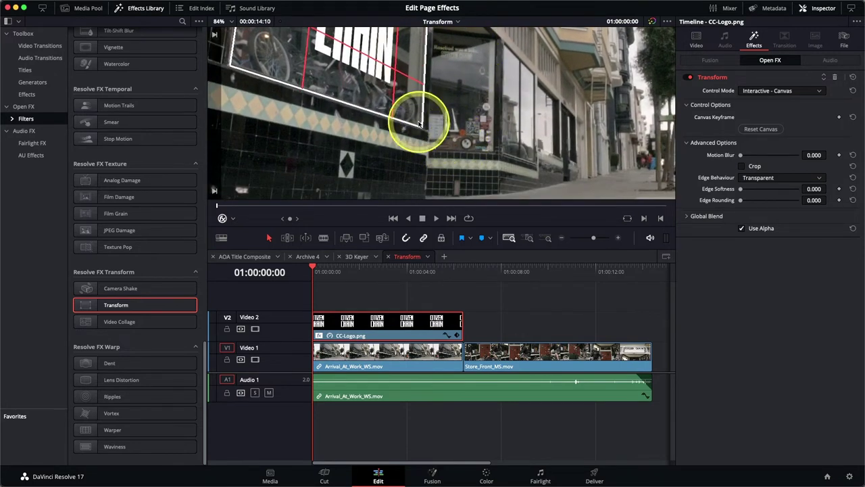
key(shift+z)
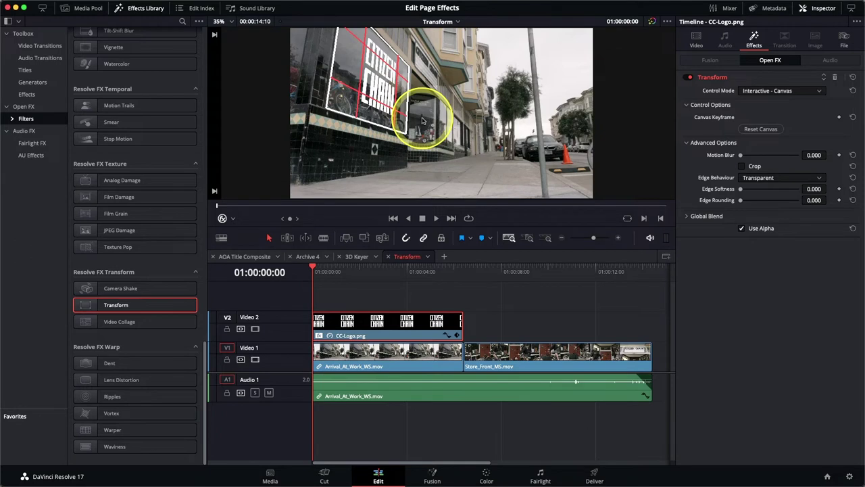
click(222, 219)
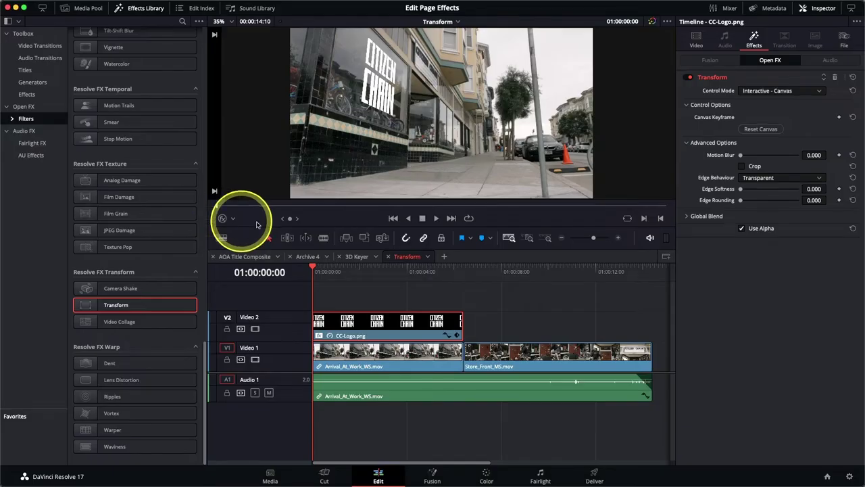
- Set the logo clip's composite mode to Overlay with opacity 80.92, and play back the composite
click(697, 39)
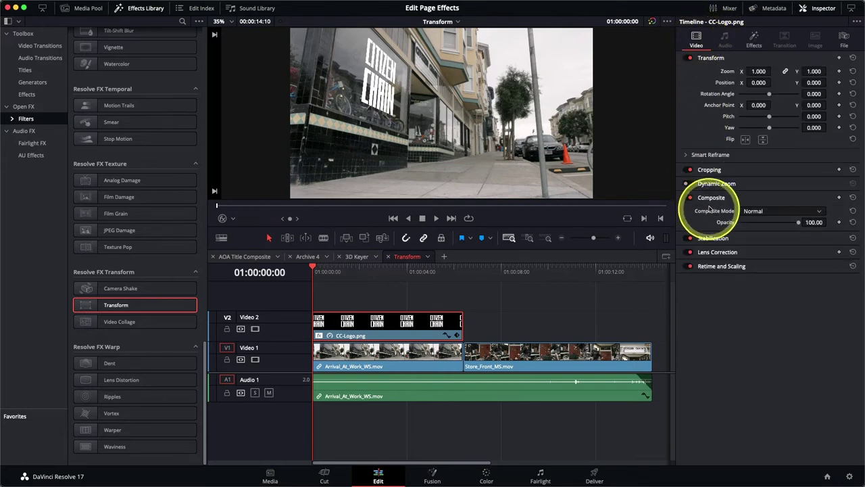
click(760, 212)
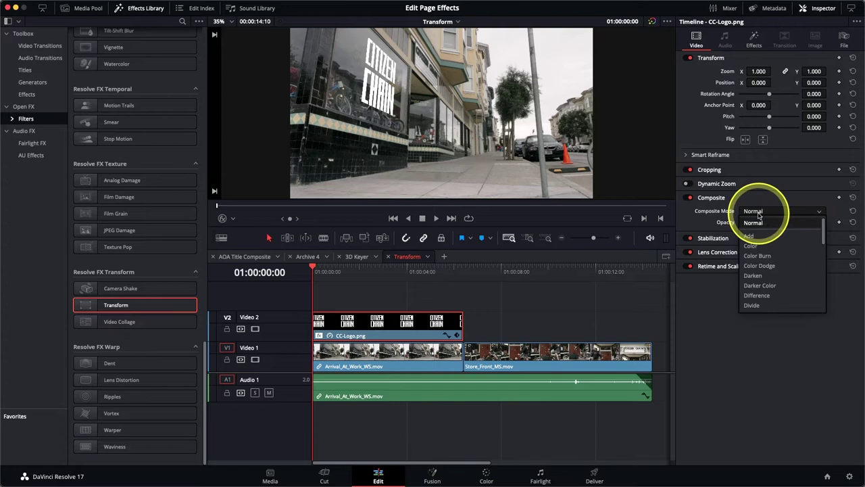
scroll(764, 257, down, 2)
scroll(764, 257, down, 4)
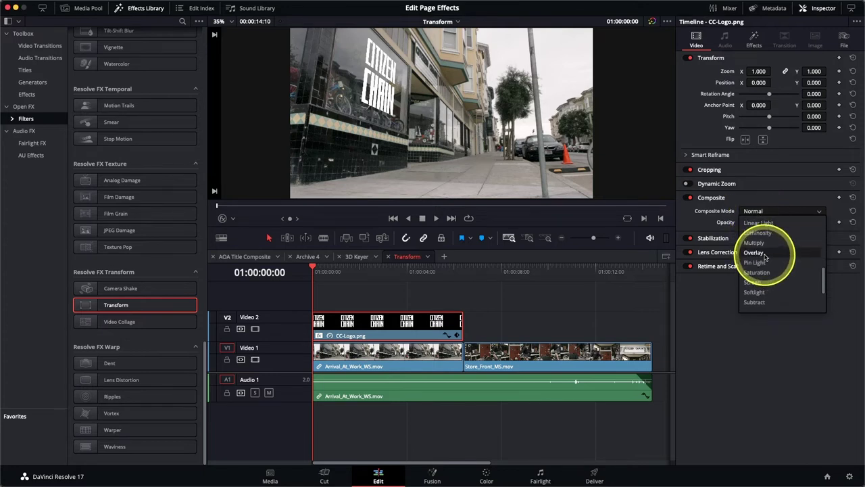
click(766, 254)
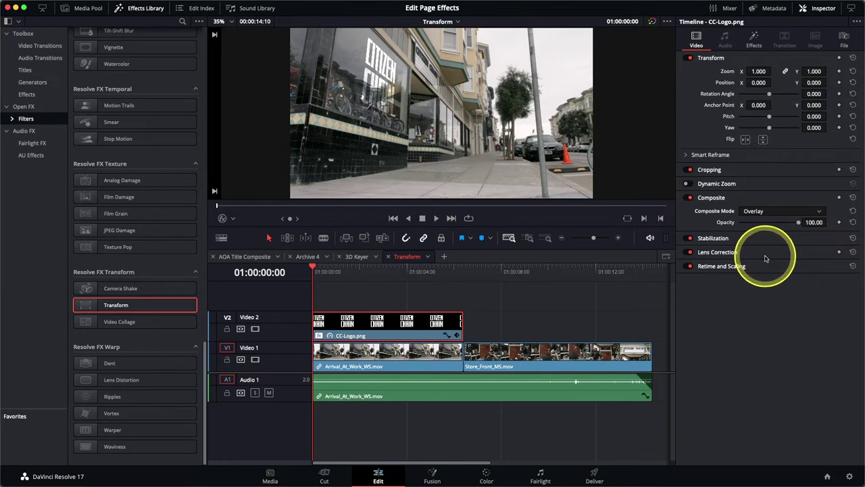
drag(799, 222, 798, 224)
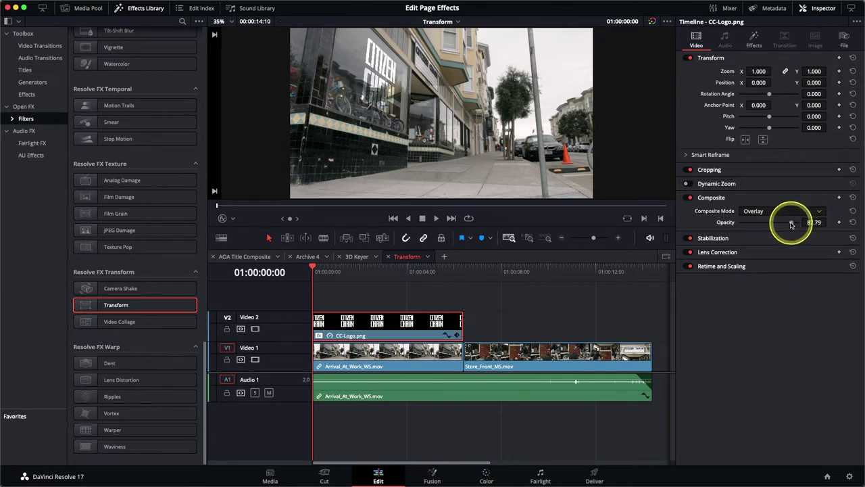
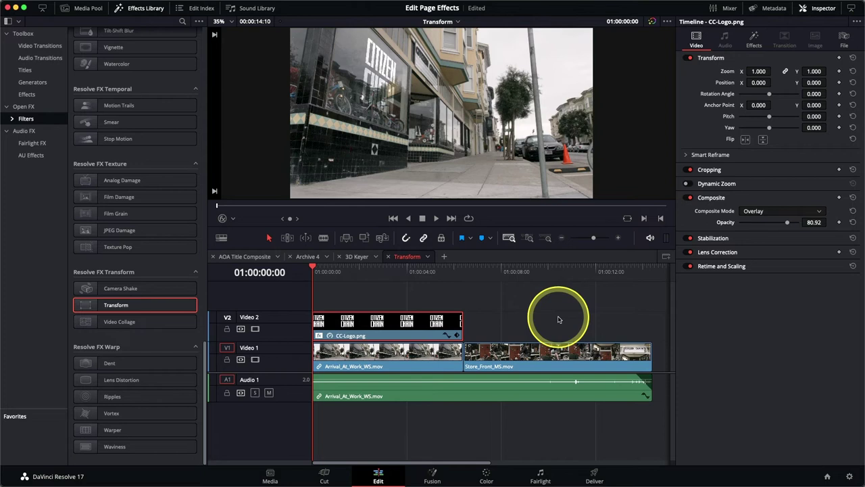
key(space)
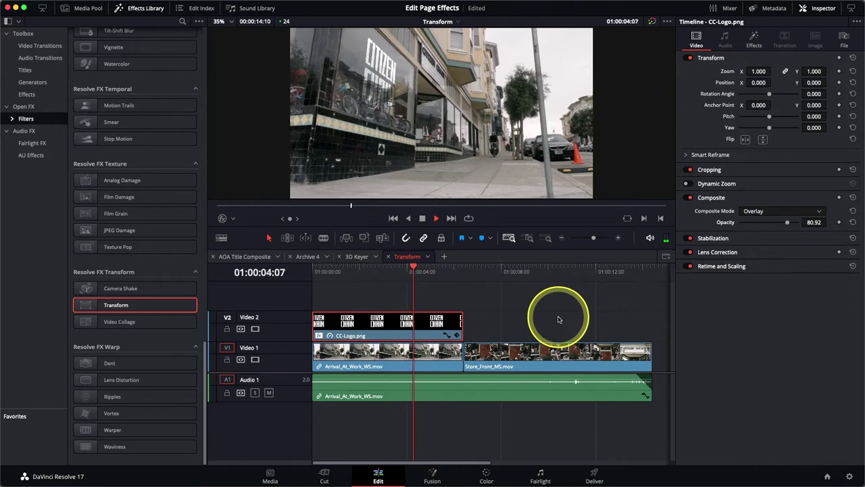
key(space)
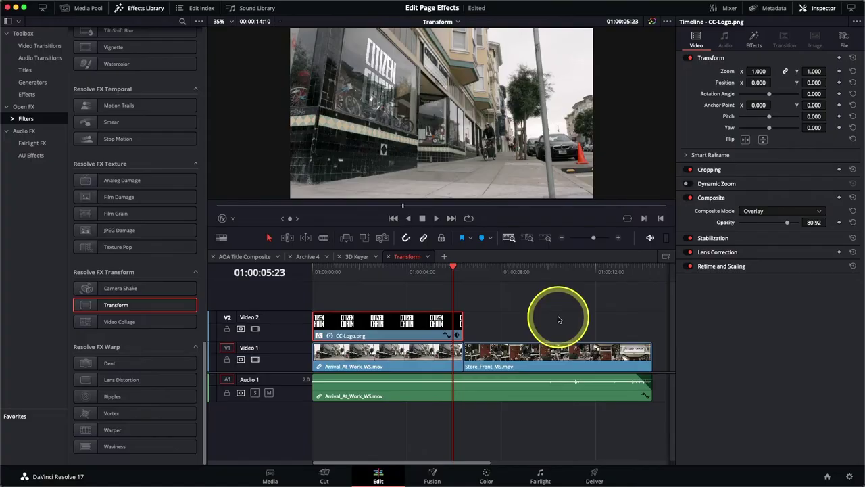
- Return to 01:00:00:00 and add a Canvas Keyframe to the logo's Transform effect
drag(451, 265, 313, 284)
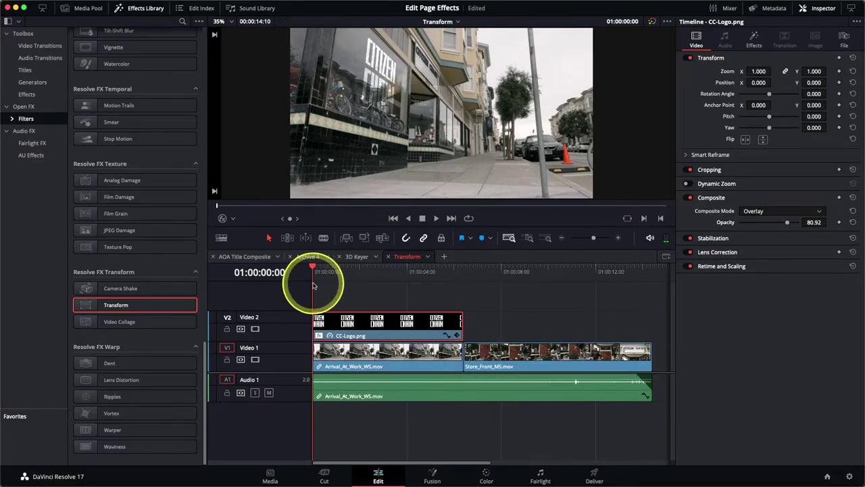
click(754, 42)
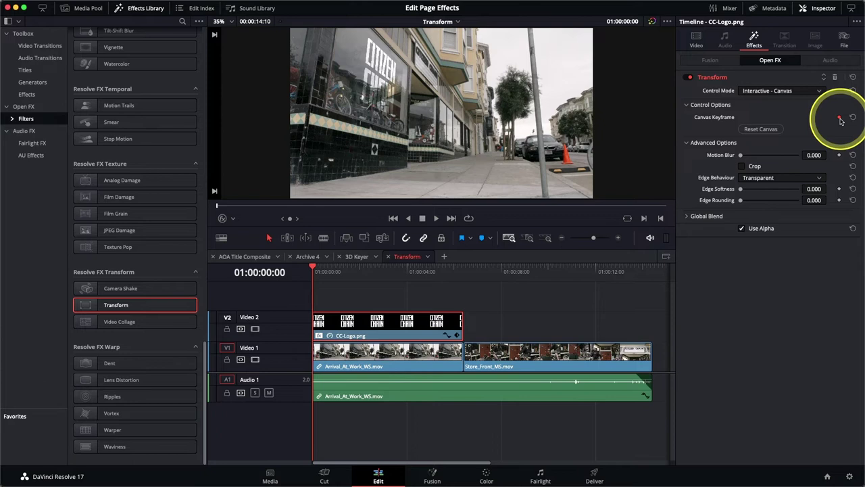
click(841, 119)
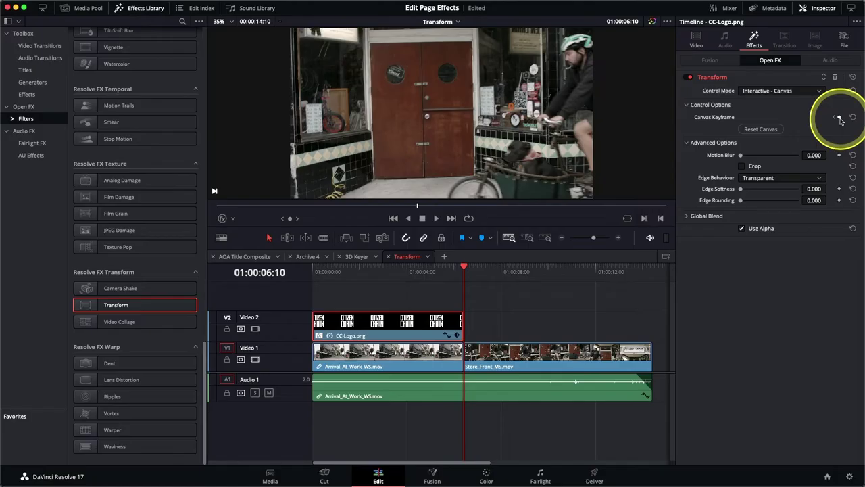
- At the logo clip's last frame, 01:00:06:09, realign the canvas corners with the shop window and play back the animation from the start
key(Left)
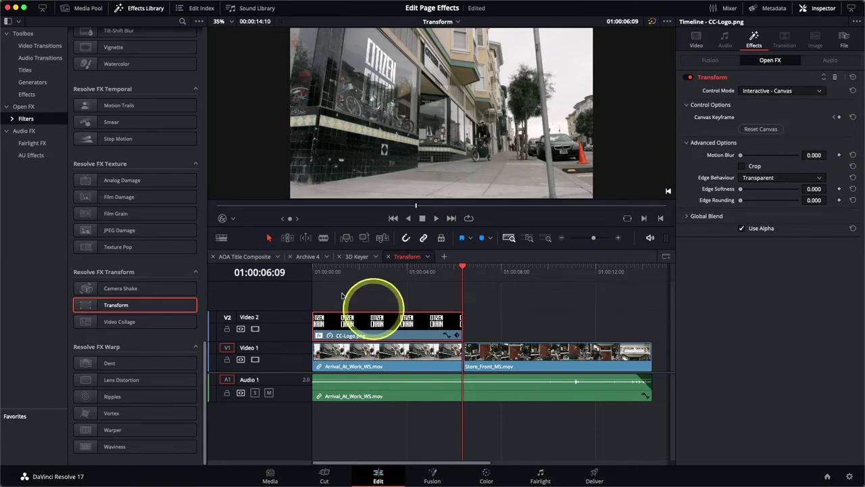
click(223, 219)
drag(445, 55, 413, 68)
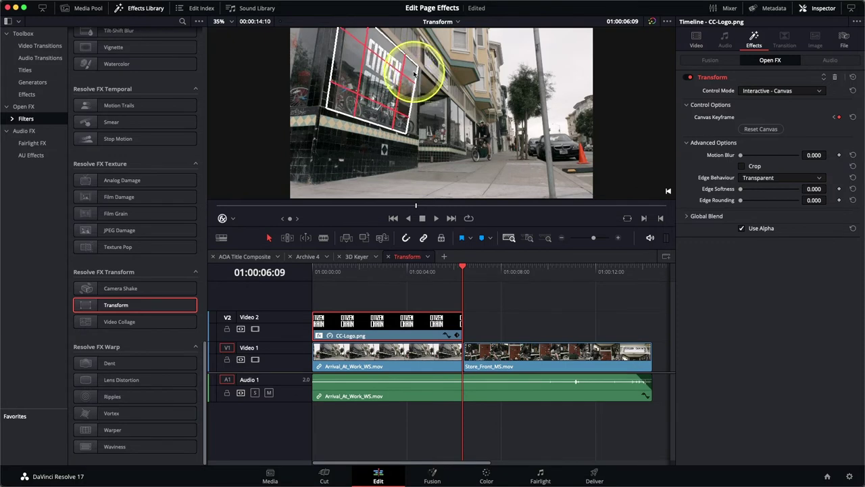
drag(407, 124, 411, 128)
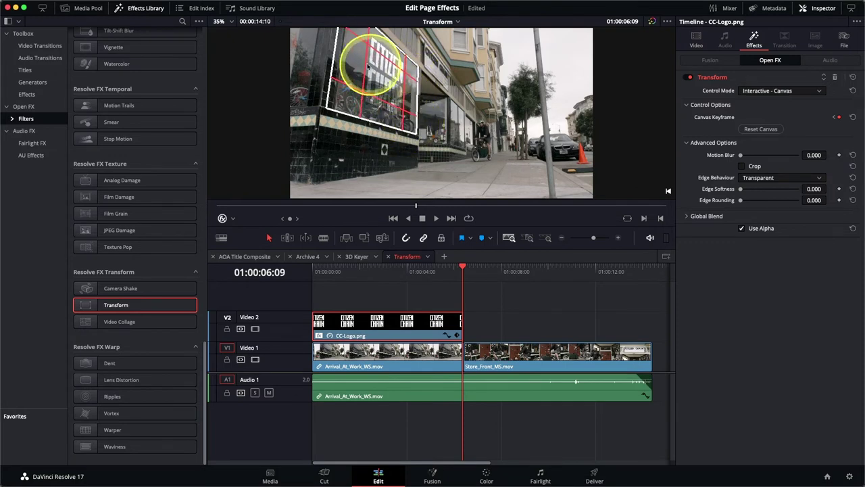
drag(347, 97, 351, 103)
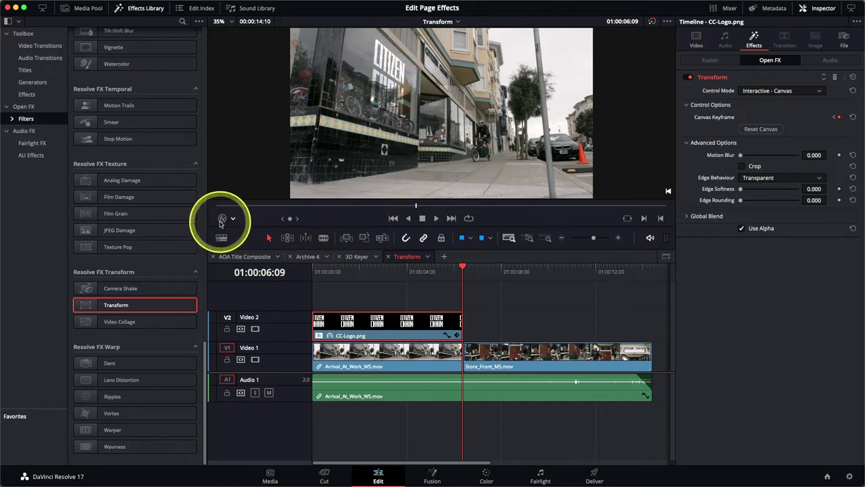
key(Home)
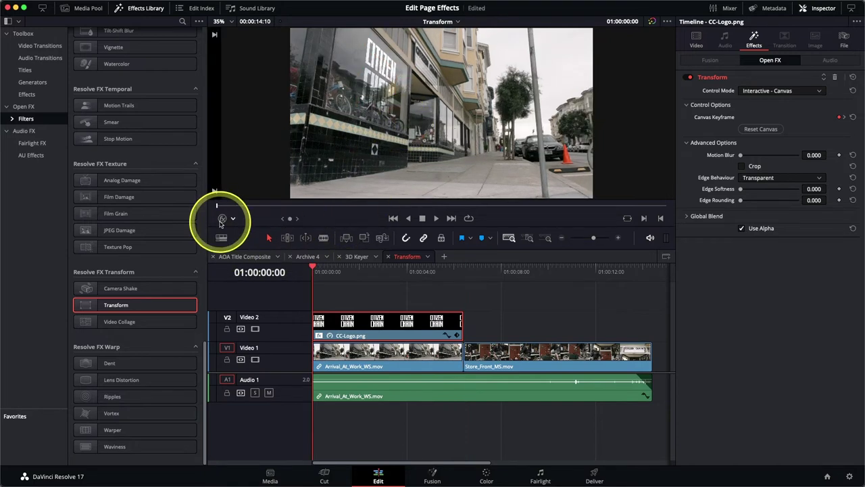
key(space)
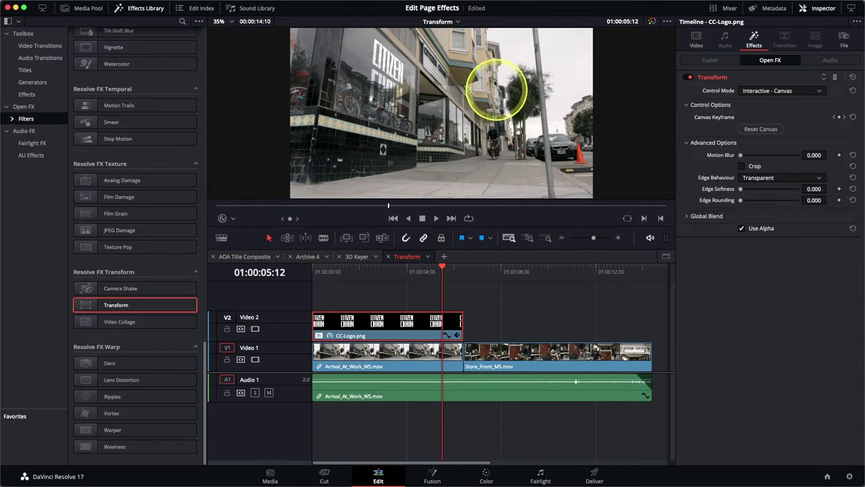
- Open the Video Collage Background timeline and scrub through the interview clip on V1
click(456, 22)
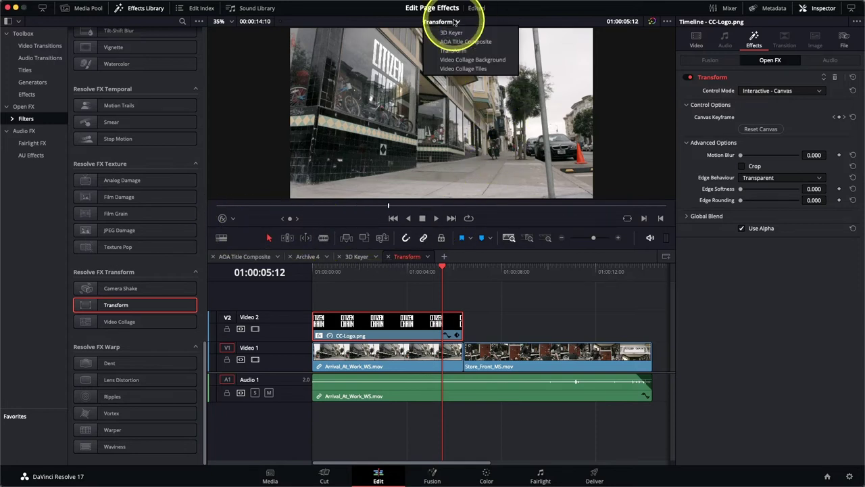
click(465, 61)
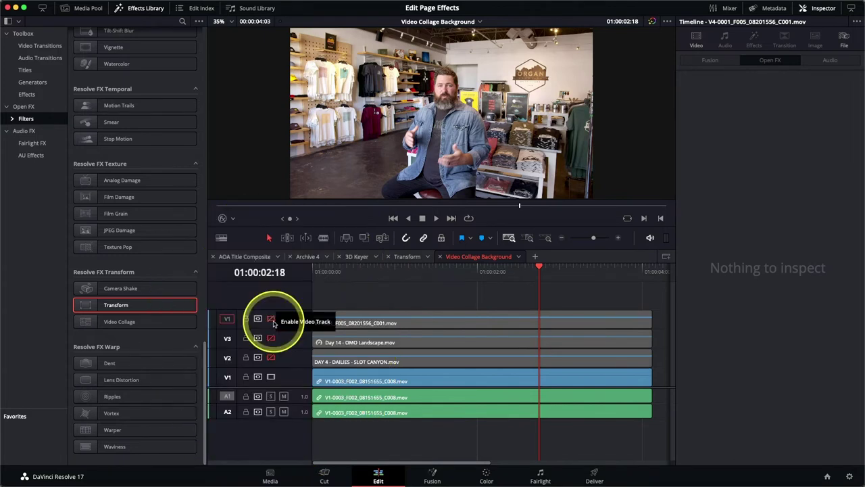
mouse_move(389, 270)
mouse_down()
mouse_move(511, 280)
mouse_move(383, 282)
mouse_up()
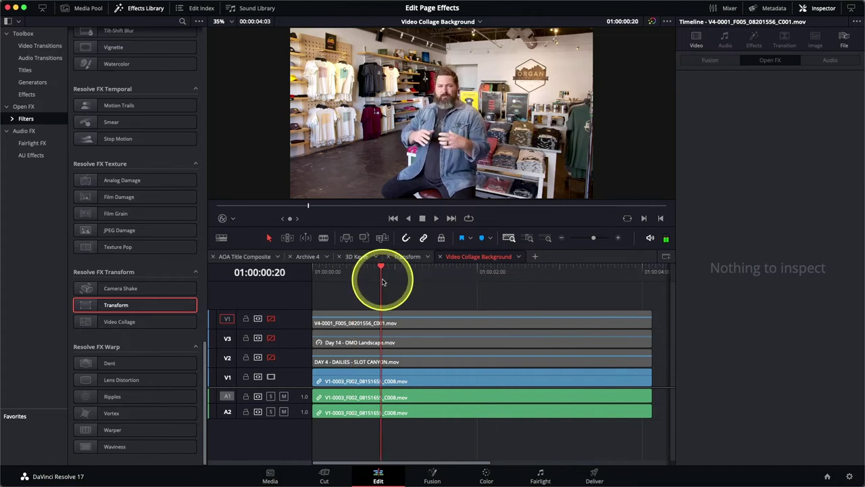
- Enable the V2, V3 and topmost video tracks one by one while scrubbing, and select the V4-0001_F005_08201556_C001.mov clip
click(272, 358)
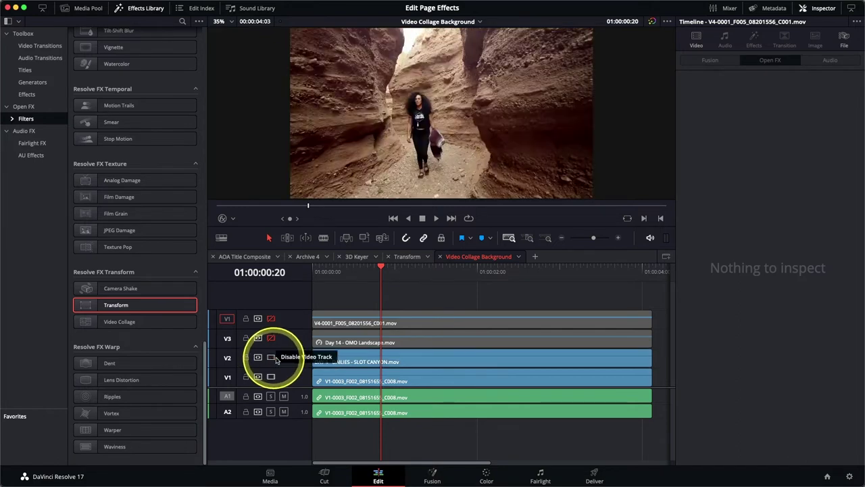
mouse_move(355, 271)
mouse_down()
mouse_move(340, 271)
mouse_move(526, 270)
mouse_move(365, 269)
mouse_up()
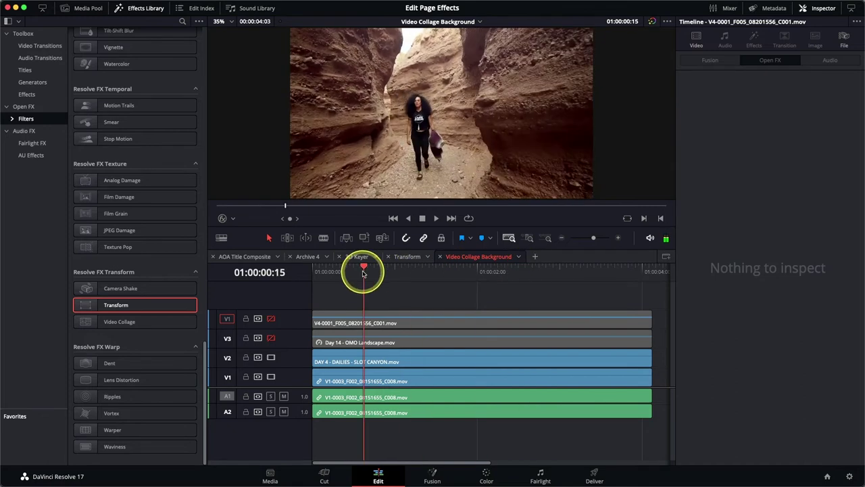
click(271, 338)
click(369, 271)
mouse_move(371, 271)
mouse_down()
mouse_move(506, 268)
mouse_move(370, 274)
mouse_up()
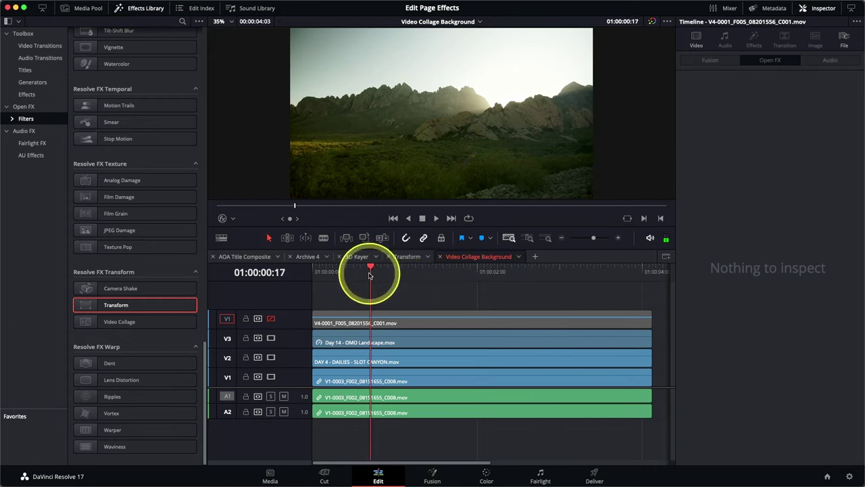
click(271, 319)
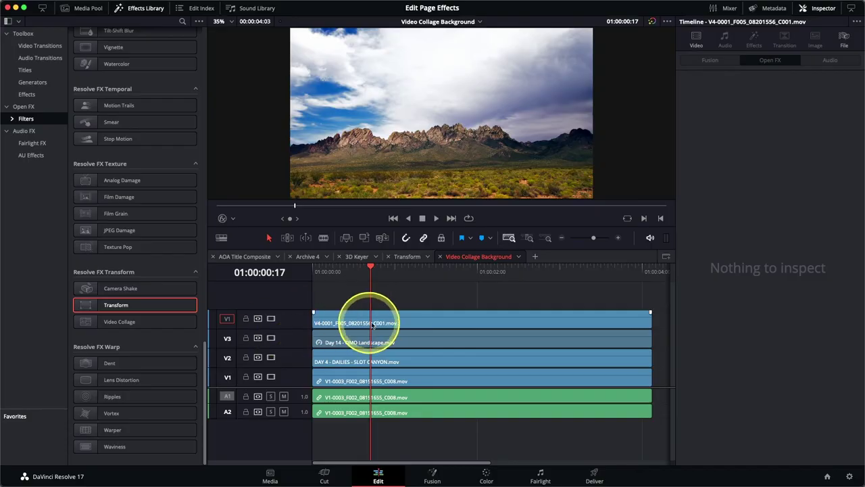
click(384, 323)
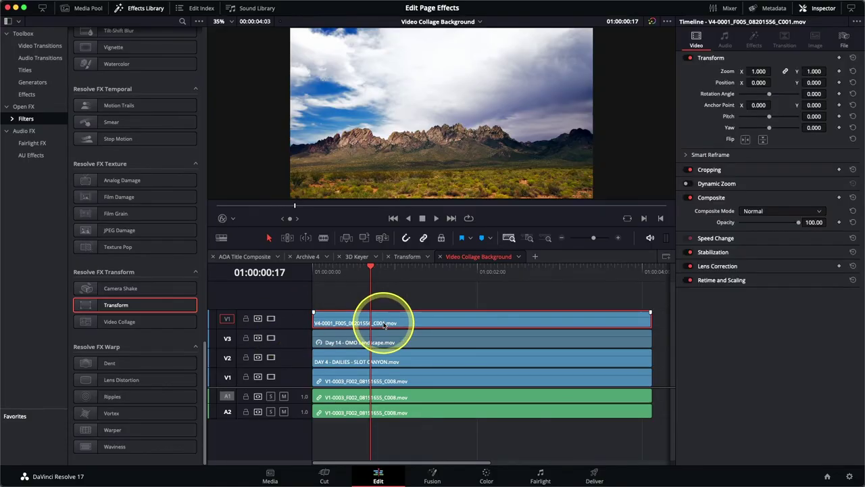
- Apply the Video Collage effect to the topmost clip and enable Preview Layout in the effect's settings
double_click(99, 331)
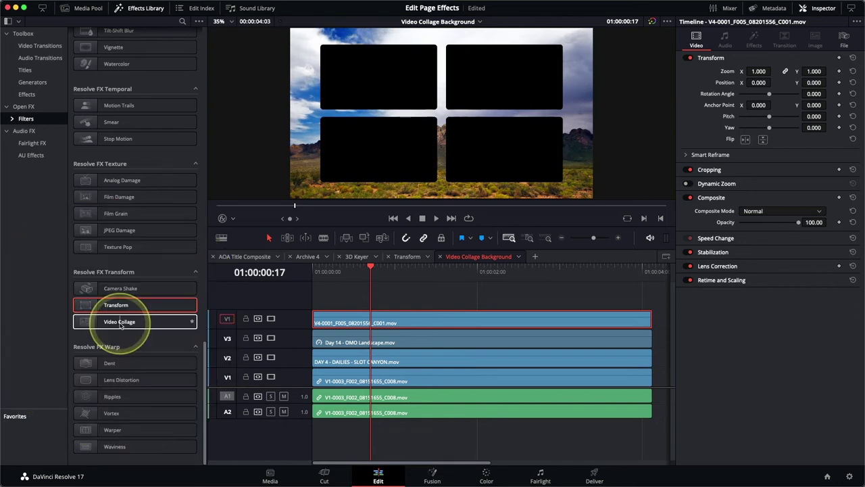
click(120, 322)
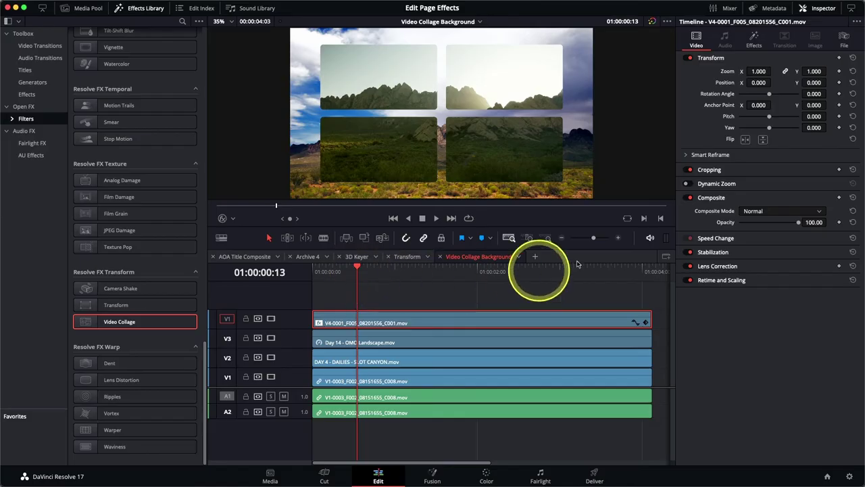
click(755, 40)
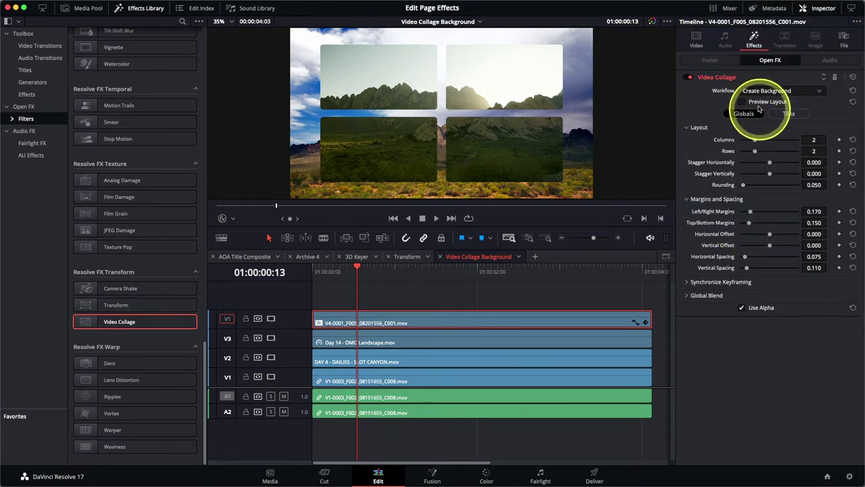
click(758, 102)
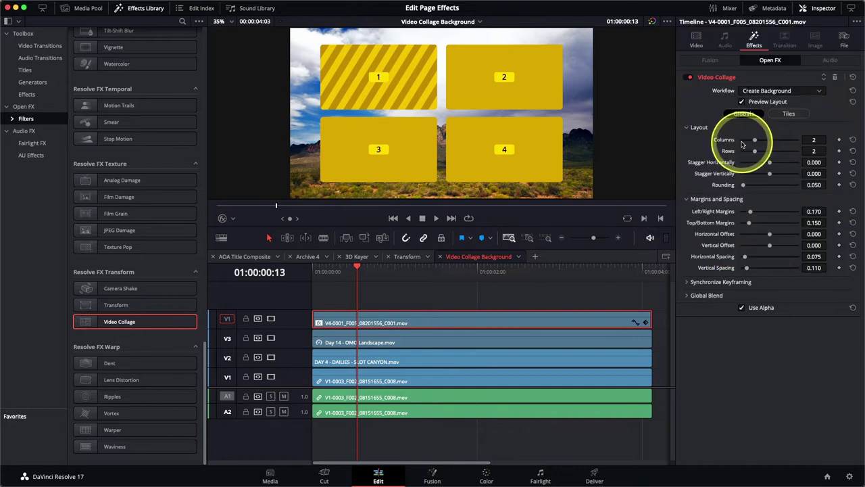
- Try a collage layout with 4 columns and 4 rows, and reset both values to their defaults
drag(764, 143, 783, 150)
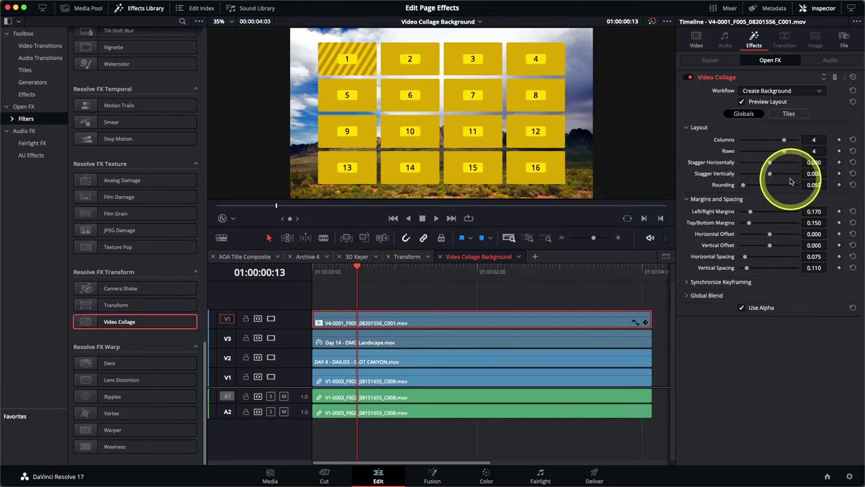
click(853, 139)
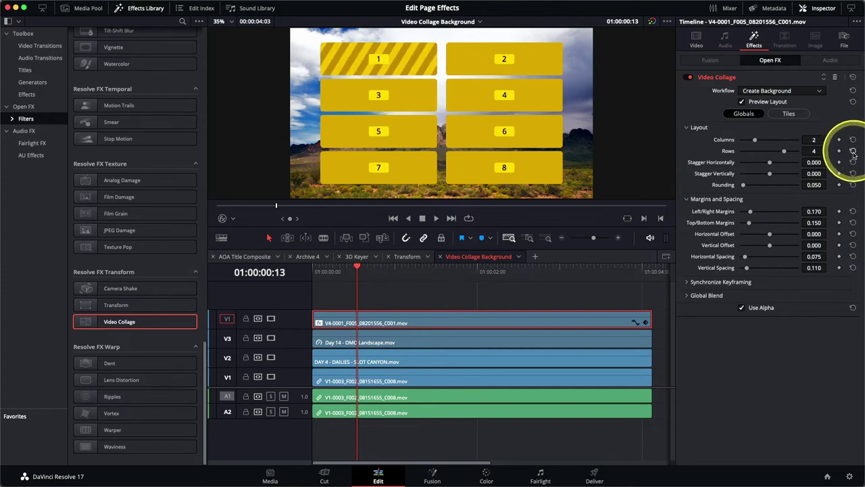
click(854, 151)
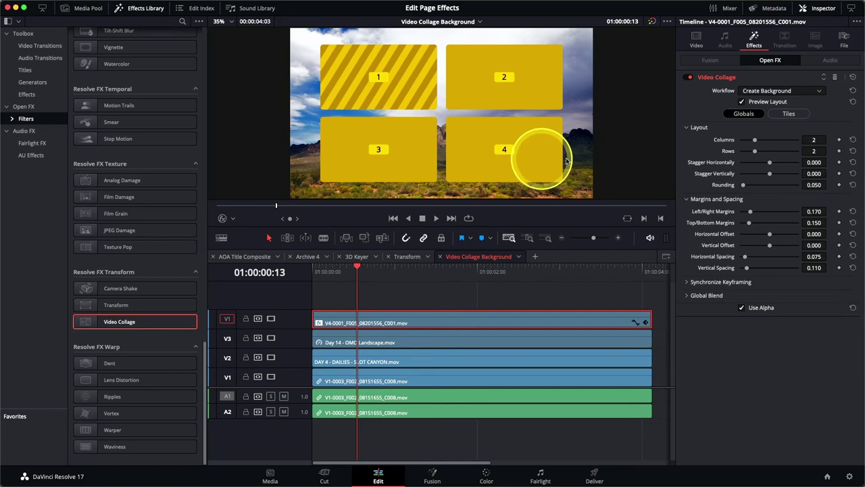
- Make Tile 4 the active tile, enable Manual Tile Management and delete that tile
click(791, 114)
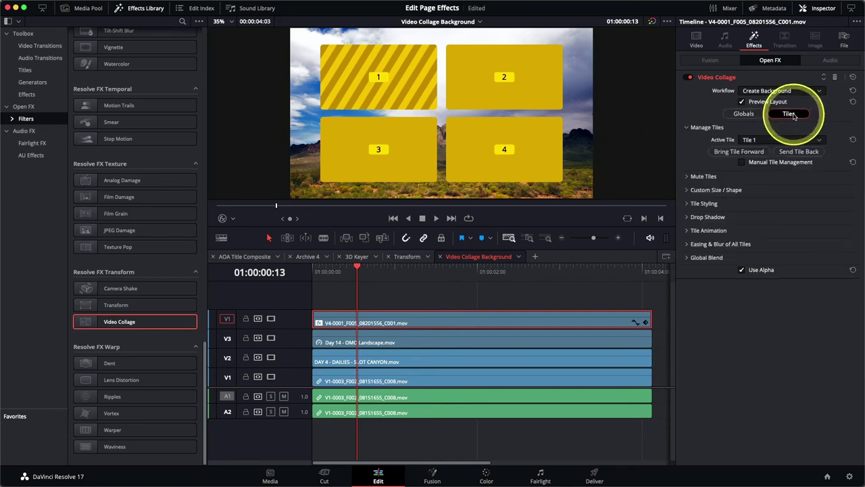
click(756, 140)
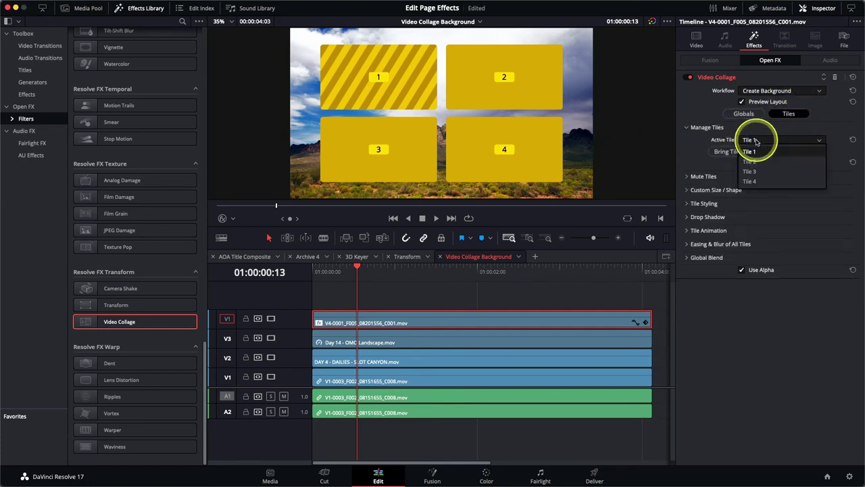
click(750, 181)
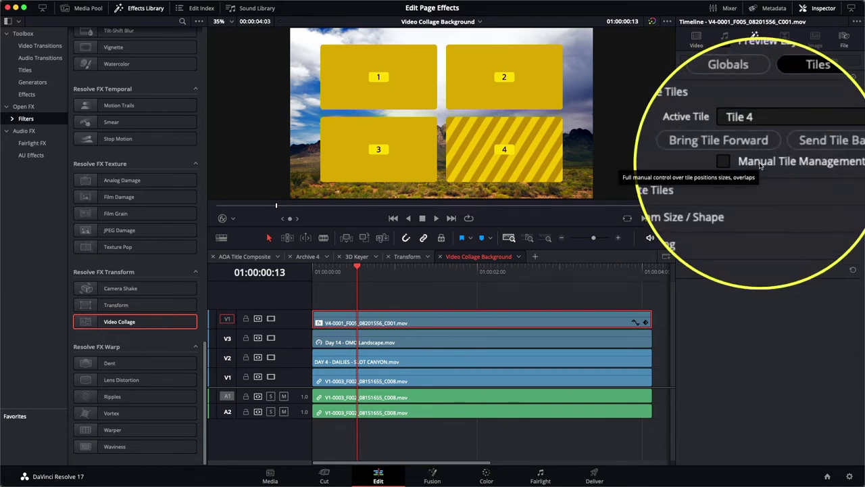
click(759, 165)
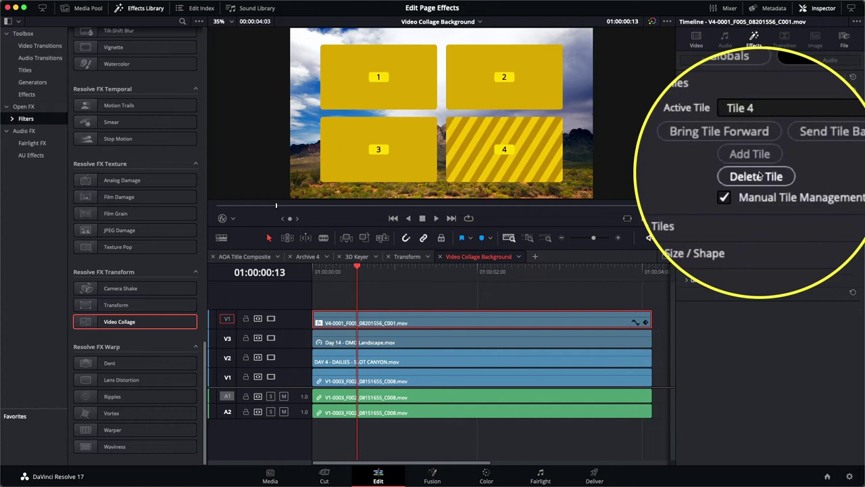
click(758, 174)
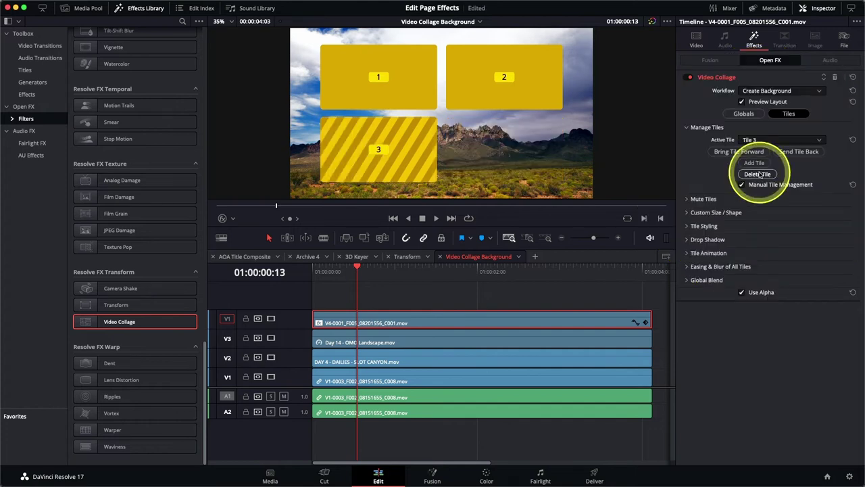
- Make Tile 2 the active tile and set its End Row to 2 so it spans both rows
click(757, 143)
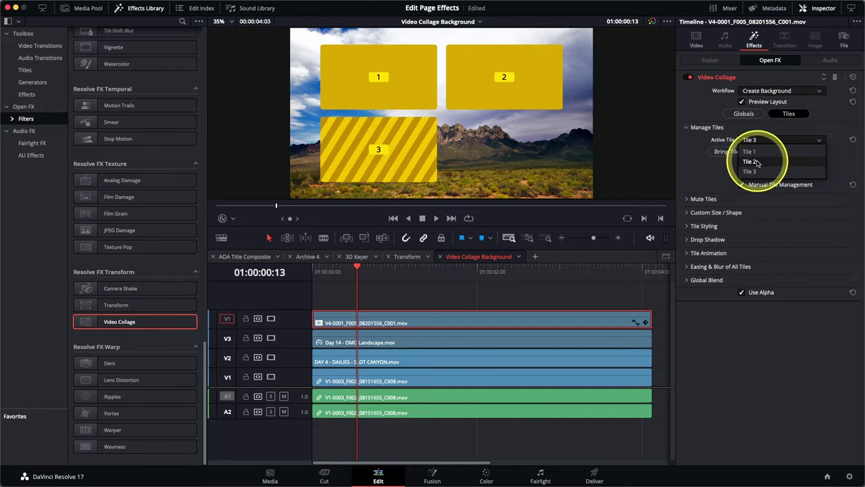
click(756, 154)
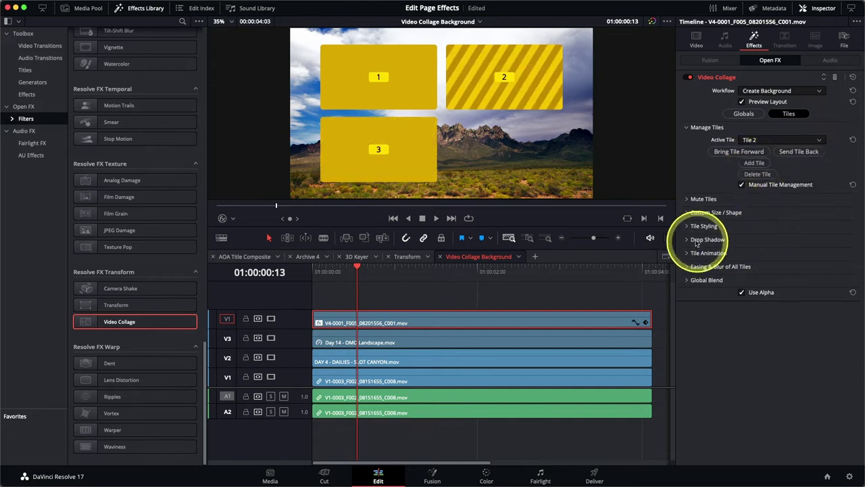
click(687, 213)
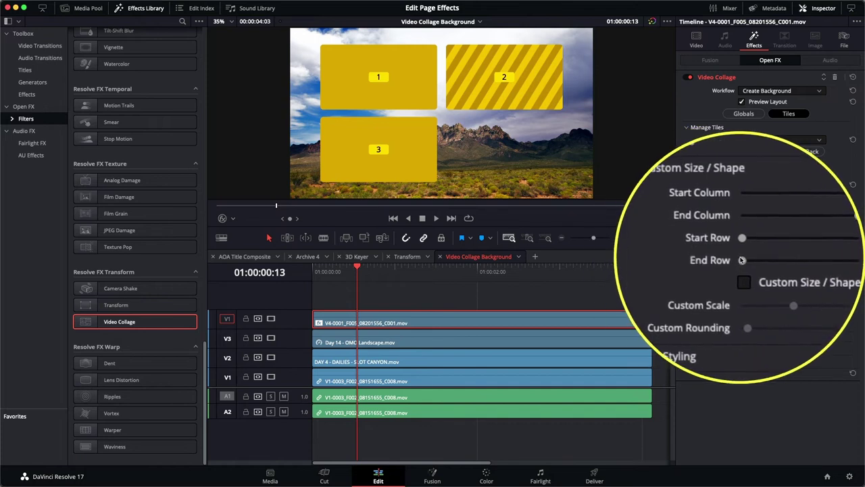
drag(741, 259, 782, 261)
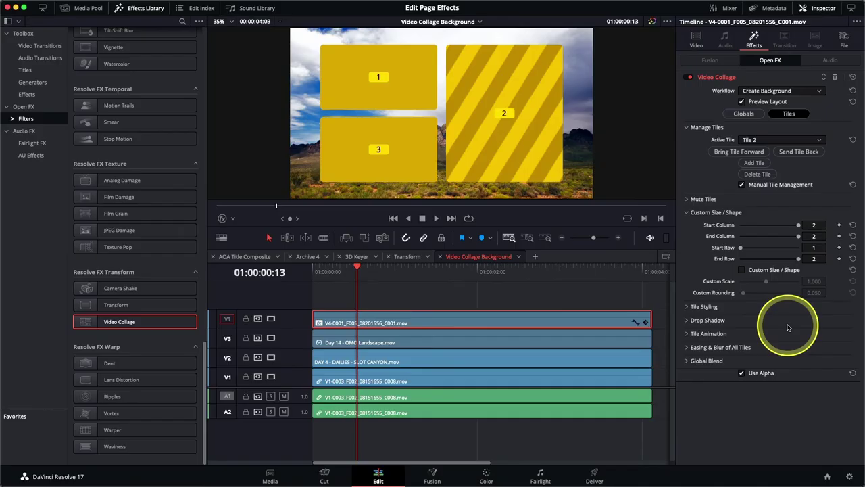
- Style all tiles with a Tile Border of 0.025 and a light green Tile Color
click(687, 307)
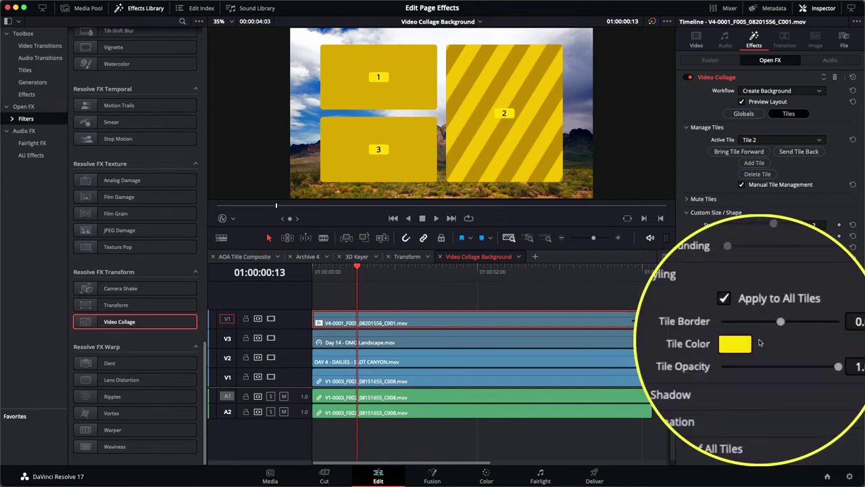
drag(767, 331, 773, 333)
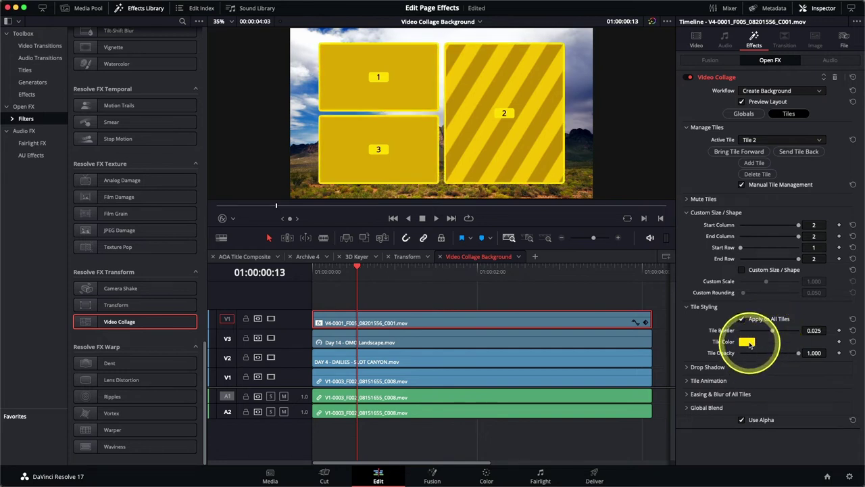
click(748, 342)
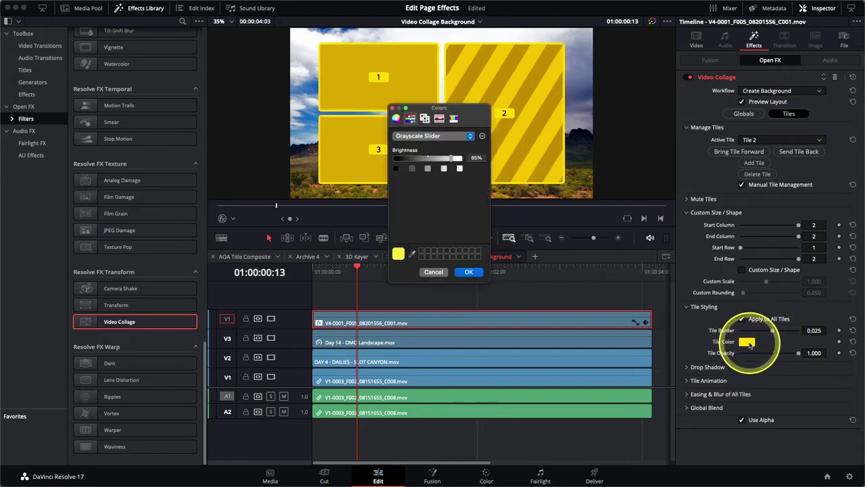
click(396, 118)
drag(430, 203, 437, 152)
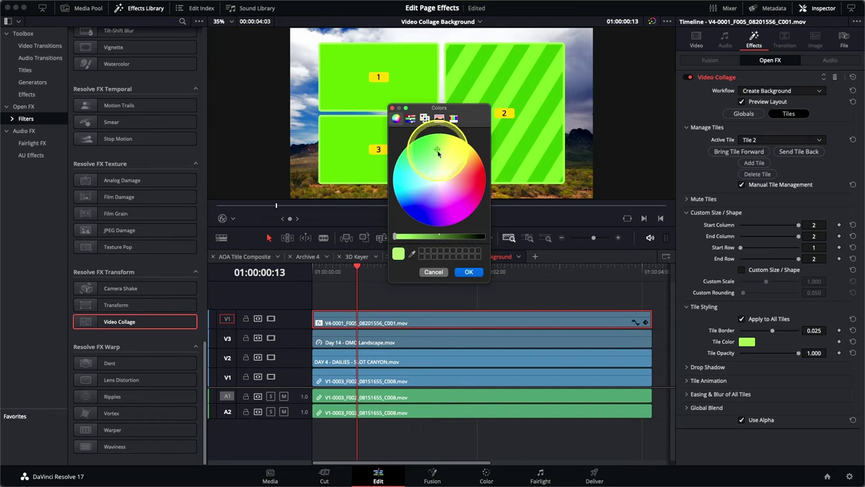
click(468, 272)
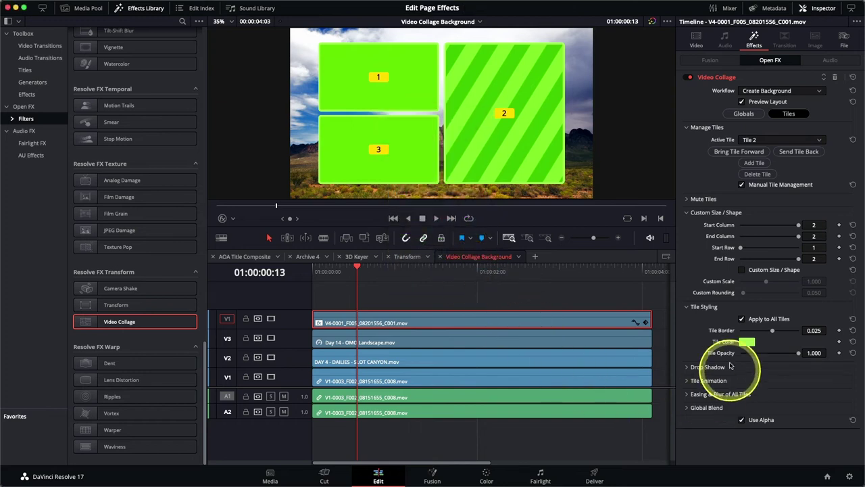
- Give all tiles a drop shadow with Strength 0.581, Drop Angle 74.0, Drop Distance 0.033 and Blur 0.496
click(687, 368)
scroll(687, 348, down, 2)
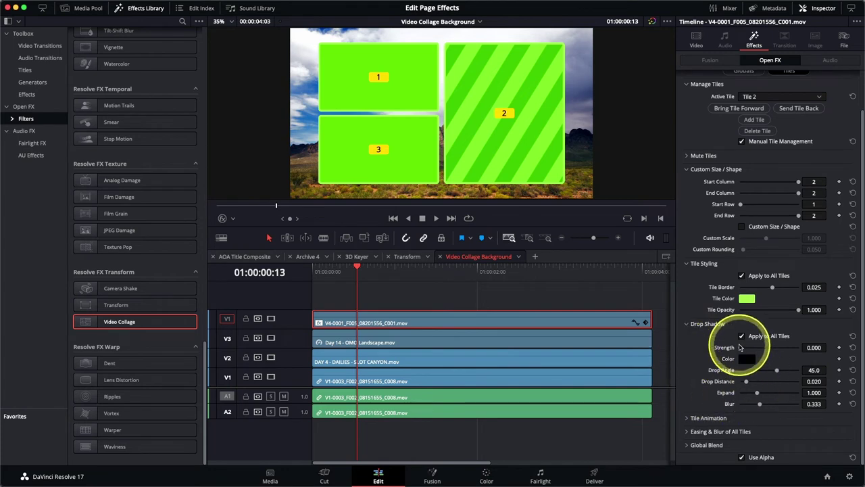
drag(738, 348, 774, 351)
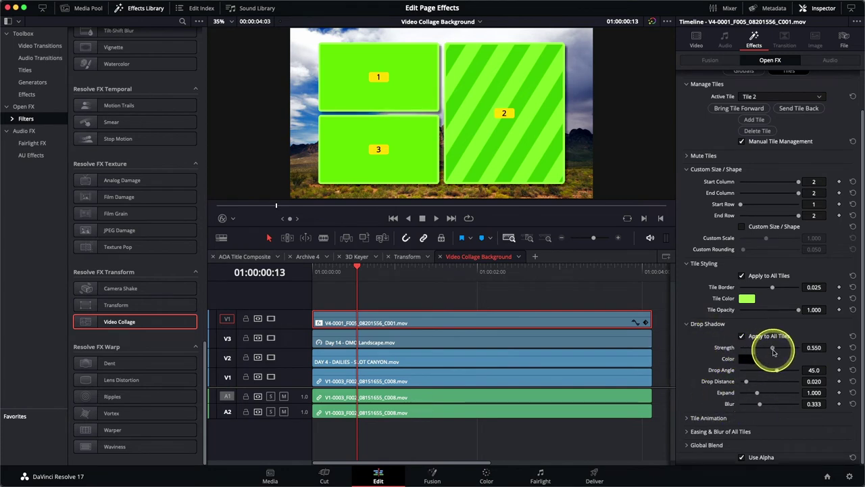
drag(747, 381, 783, 372)
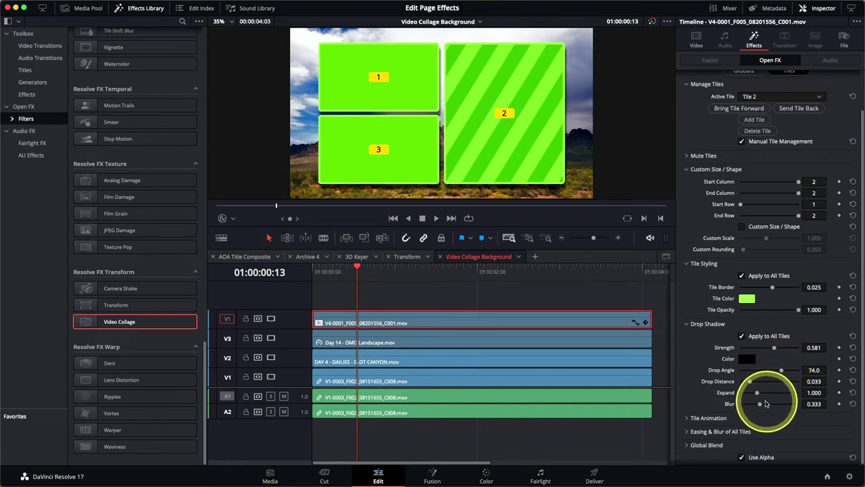
drag(760, 405, 768, 406)
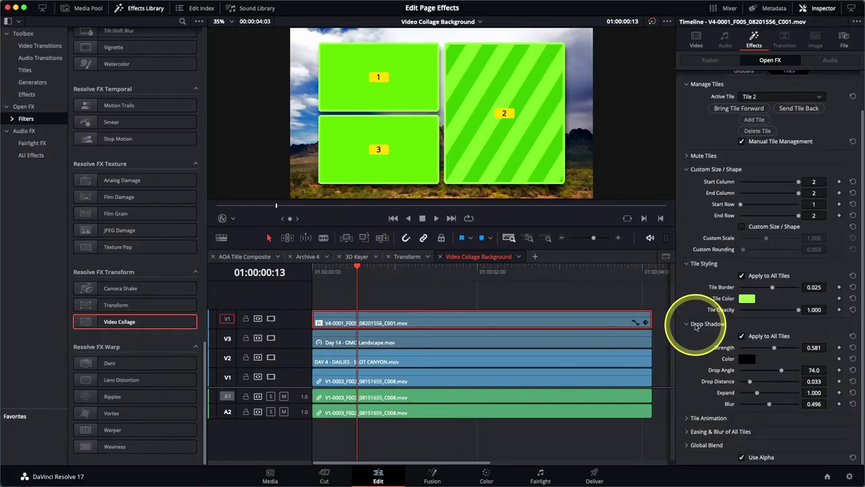
- Set the Tile Animation's Animate mode to Intro Only for all tiles
click(691, 418)
scroll(697, 383, down, 2)
scroll(697, 382, down, 1)
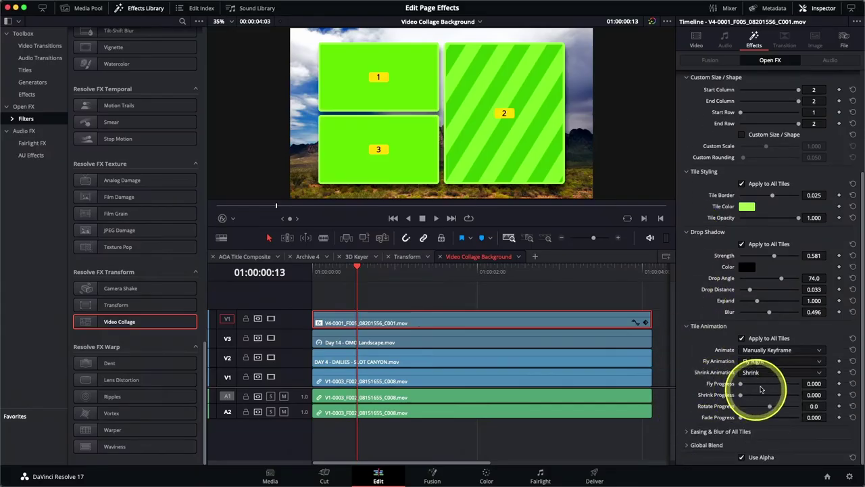
click(769, 354)
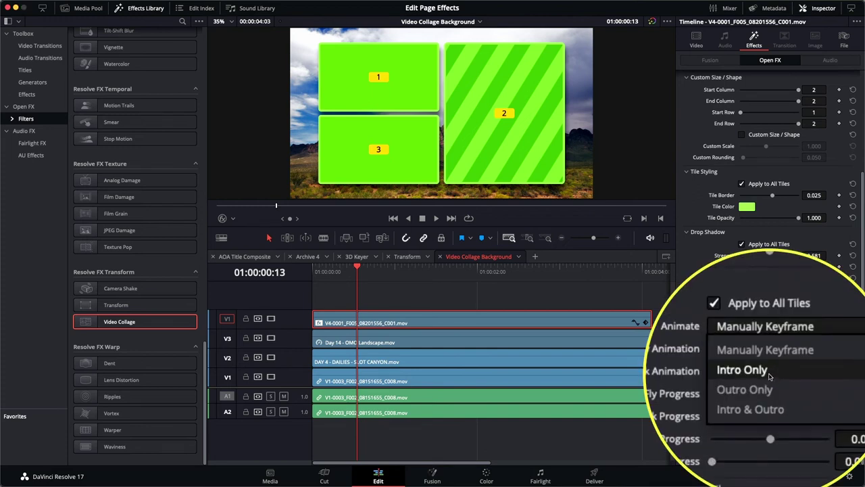
click(769, 372)
click(770, 372)
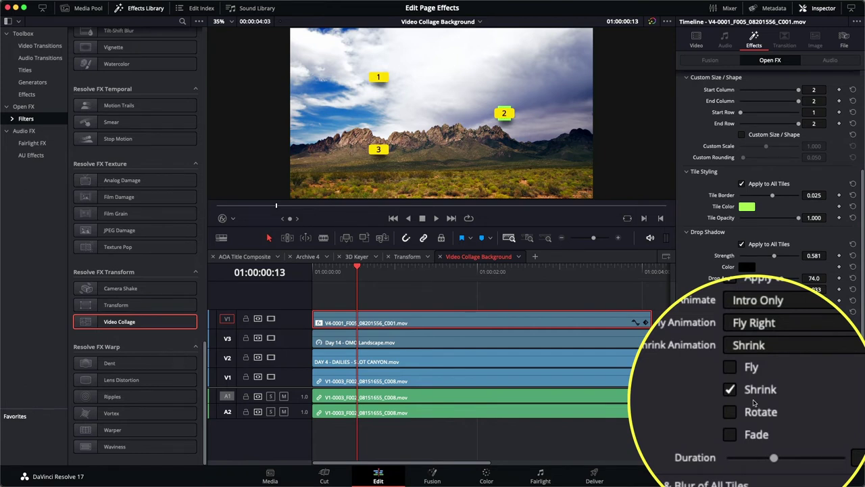
- Animate the tiles with Fade instead of Shrink, set the Duration to 24 and review the intro from the timeline start
click(741, 395)
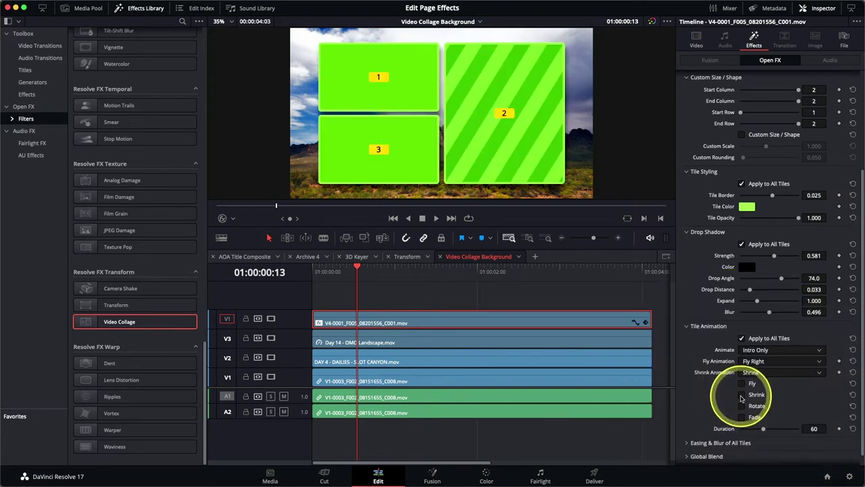
click(742, 417)
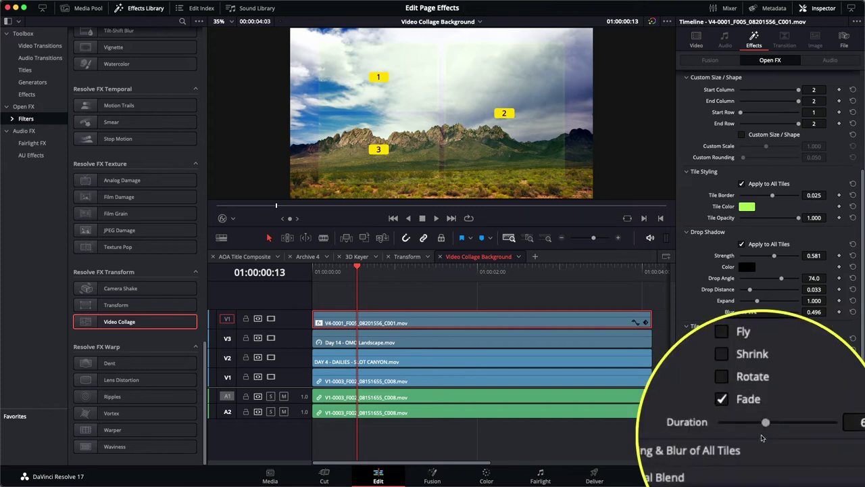
mouse_move(762, 437)
mouse_down()
mouse_move(767, 424)
mouse_move(748, 435)
mouse_up()
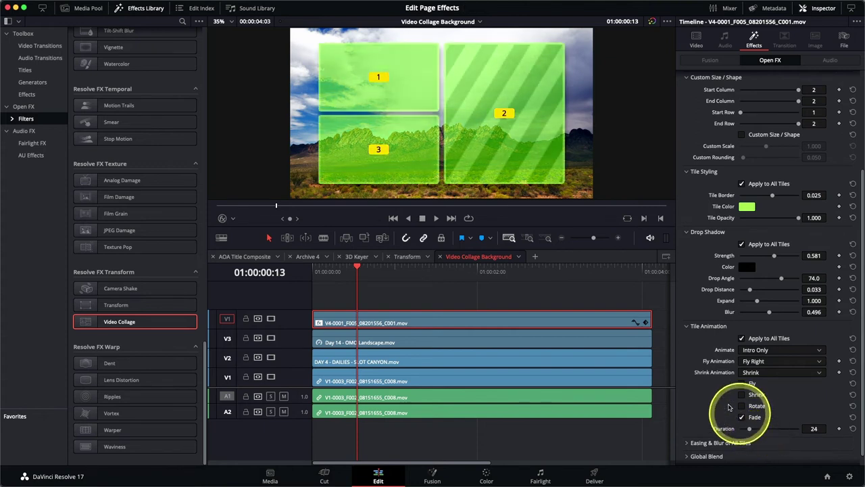
drag(356, 280, 313, 276)
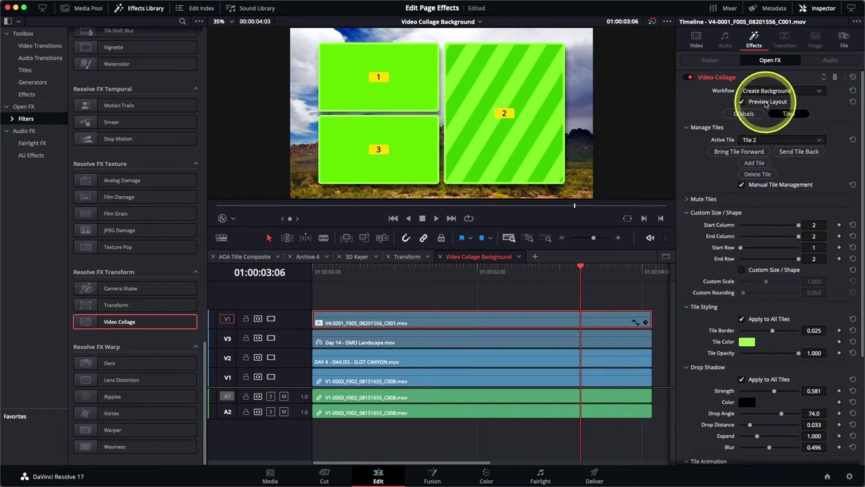
- Turn off Preview Layout and show the viewer's Transform controls for the Day 14 - OMO Landscape.mov clip on V3
click(766, 102)
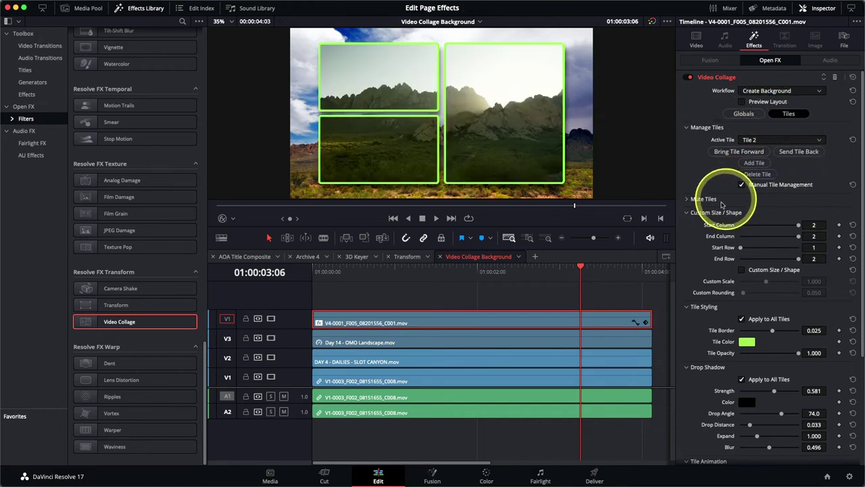
click(465, 338)
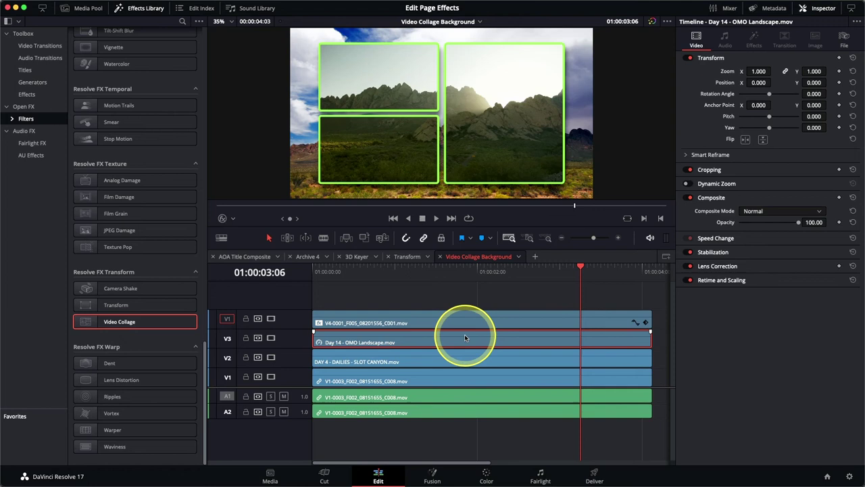
click(233, 218)
click(235, 232)
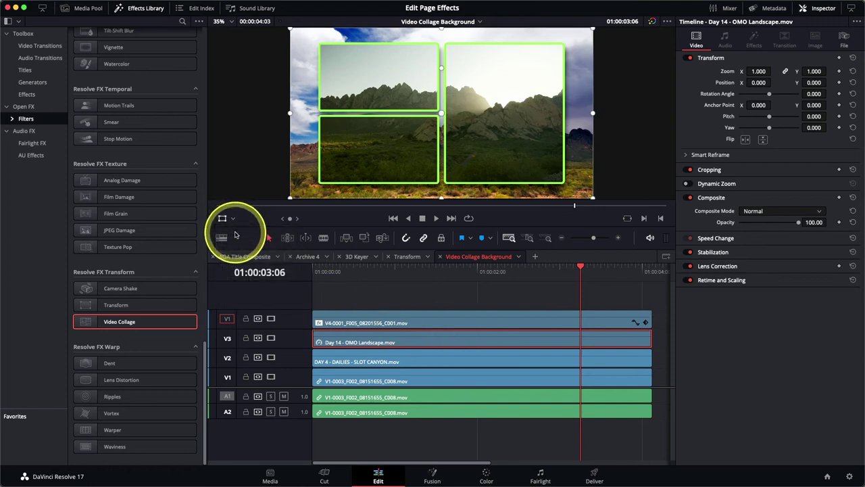
- Fit the landscape clip on V3 into the upper-left tile at Zoom 0.412 and the slot canyon clip on V2 into the lower-left tile at 0.550
drag(290, 29, 338, 93)
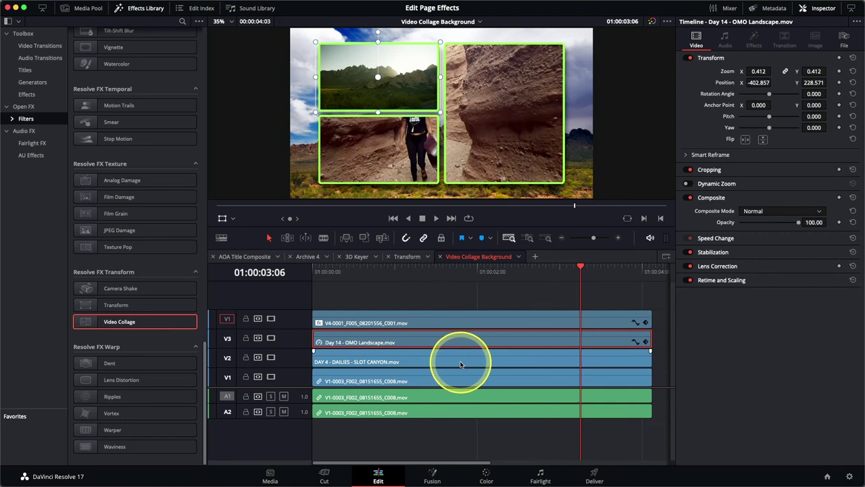
click(460, 365)
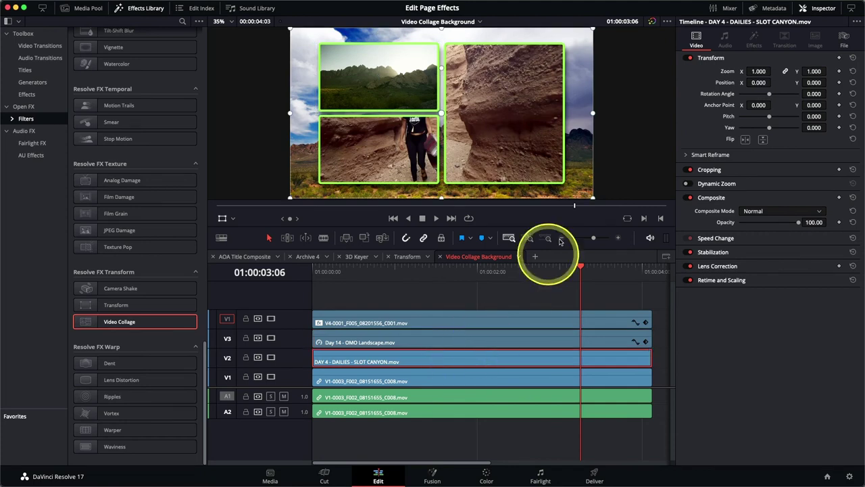
drag(593, 201, 442, 163)
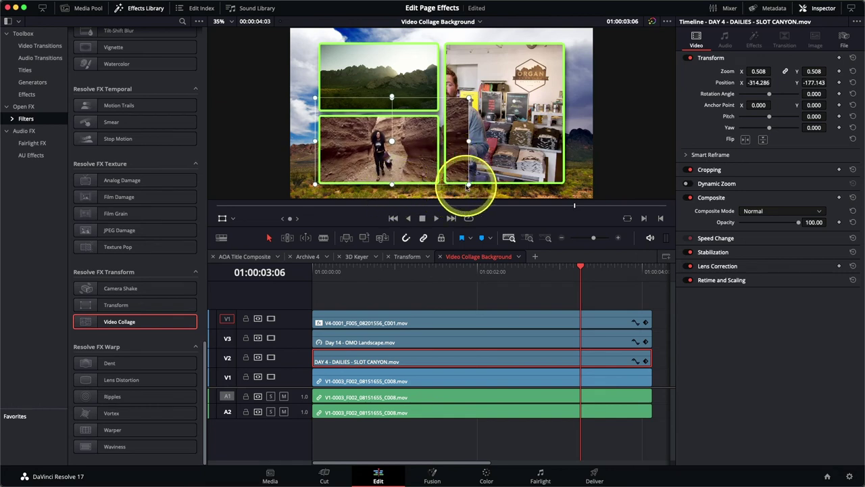
drag(469, 186, 476, 195)
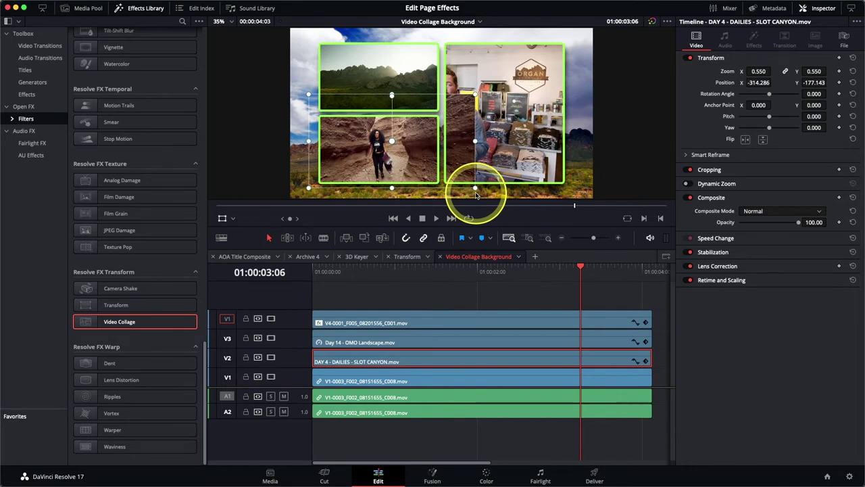
- Crop the slot canyon clip's right, top and left edges so it fits just around the lower-left tile
click(234, 219)
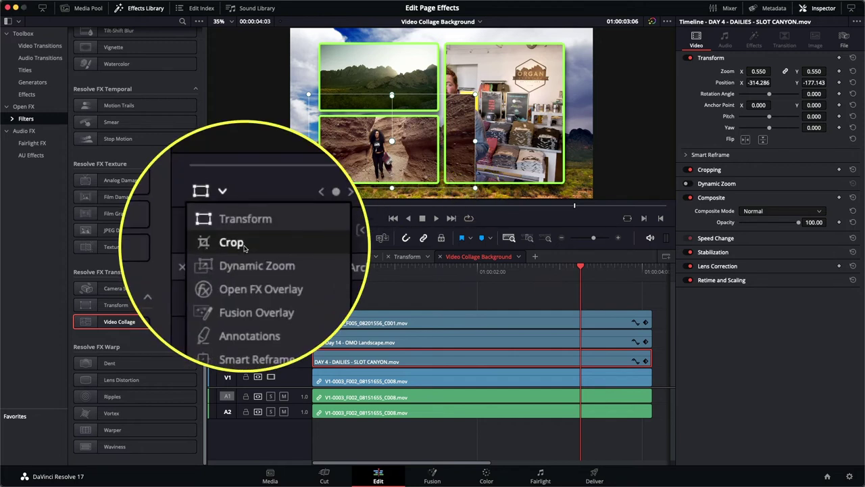
click(242, 242)
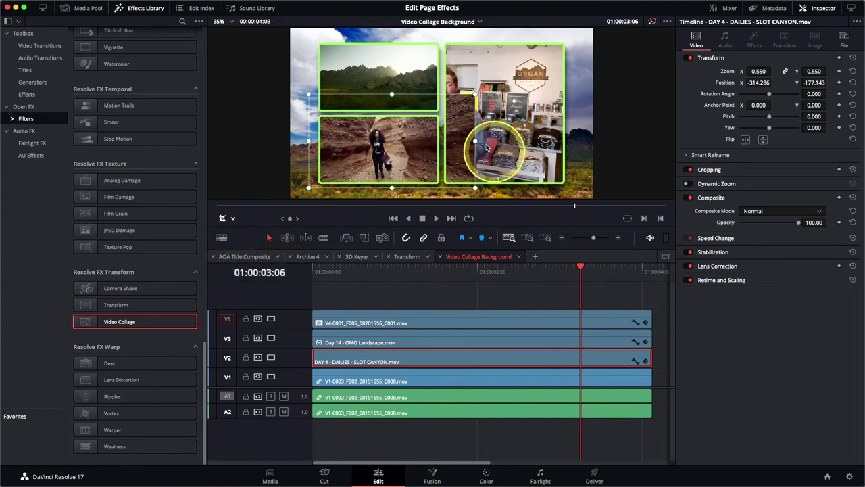
drag(475, 142, 444, 142)
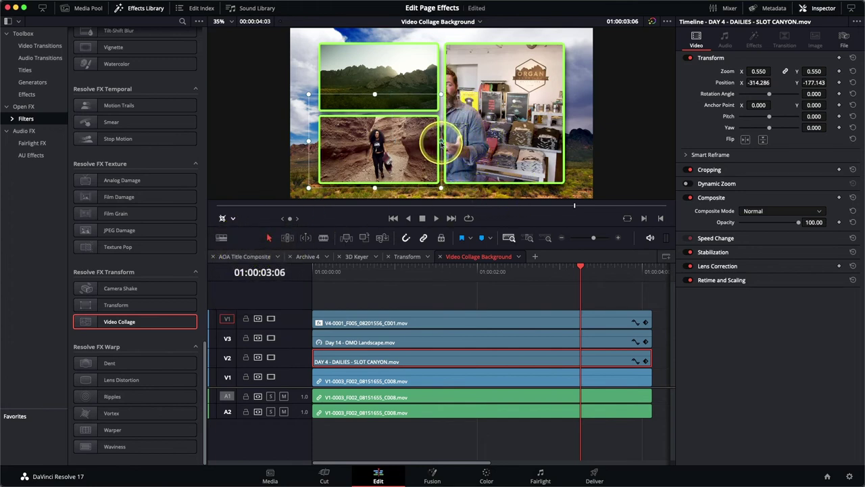
drag(374, 93, 375, 102)
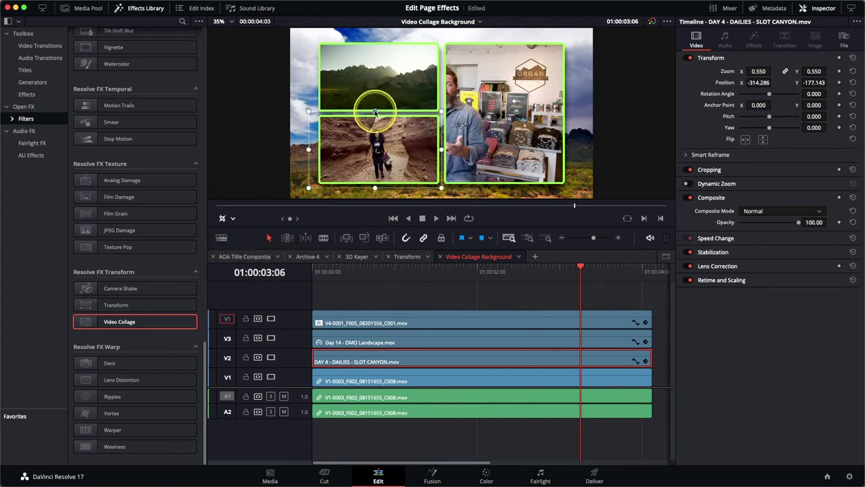
drag(308, 150, 313, 150)
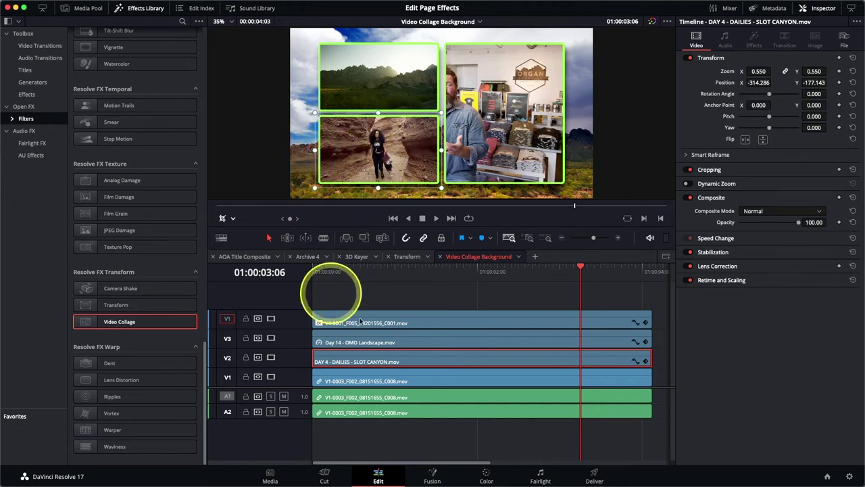
- Fit the V1 interview clip into the right tile with Zoom 1.185 and Position 374.286, 42.857, hide the Transform controls and play the collage from the start
click(438, 376)
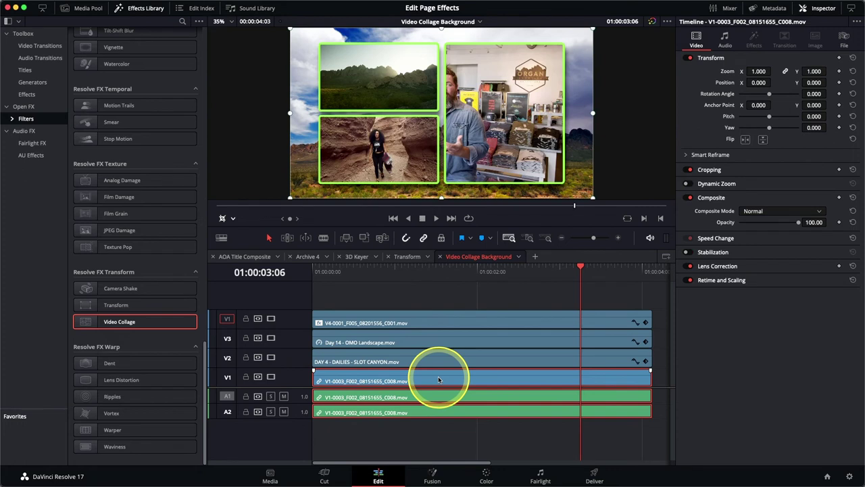
click(233, 219)
click(236, 233)
drag(489, 131, 565, 128)
drag(353, 193, 327, 216)
drag(512, 160, 512, 169)
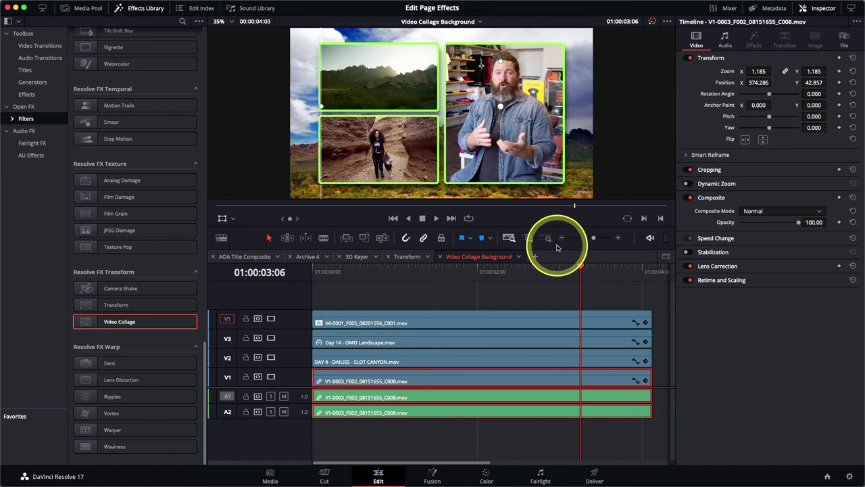
click(221, 219)
click(315, 270)
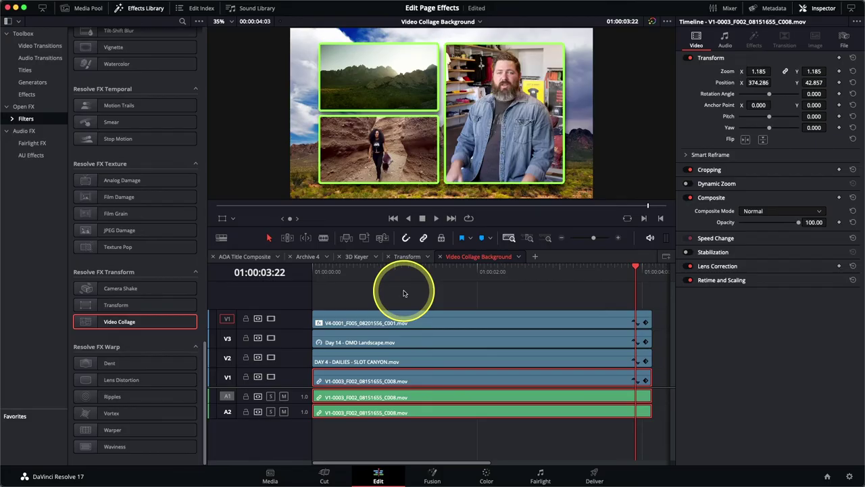
- Open the Video Collage Tiles timeline and scrub back to its start at 01:00:00:00
click(454, 24)
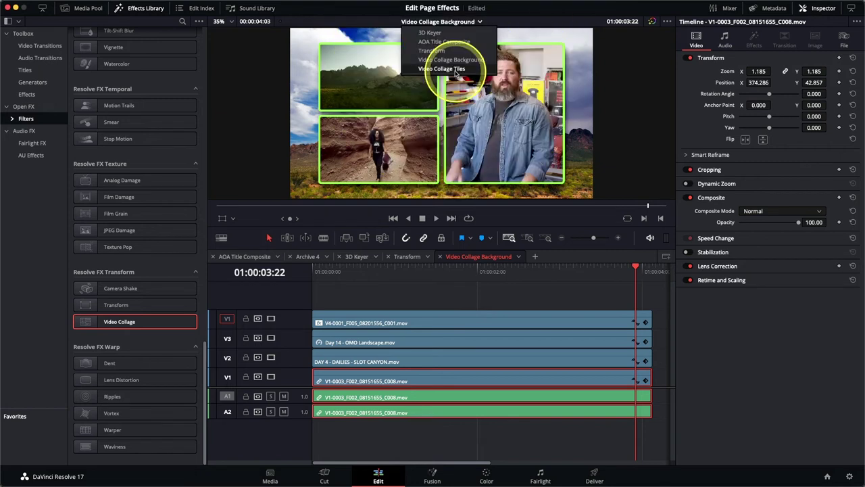
click(455, 73)
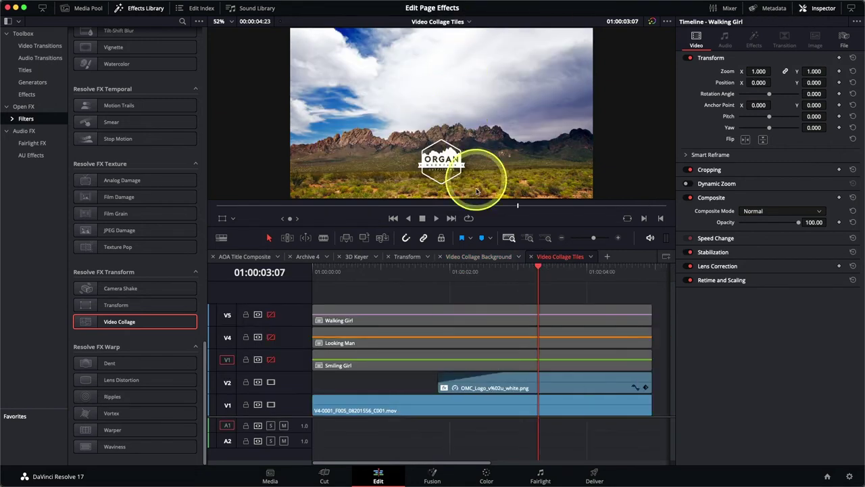
drag(478, 278, 361, 280)
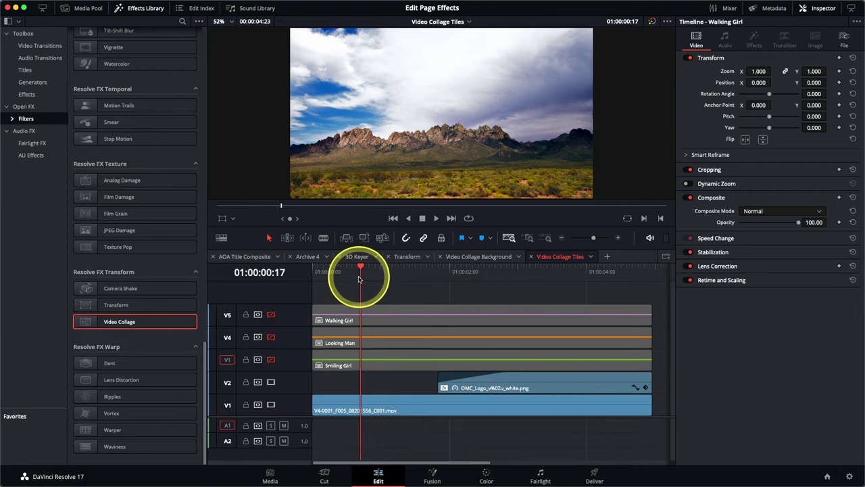
drag(359, 278, 313, 285)
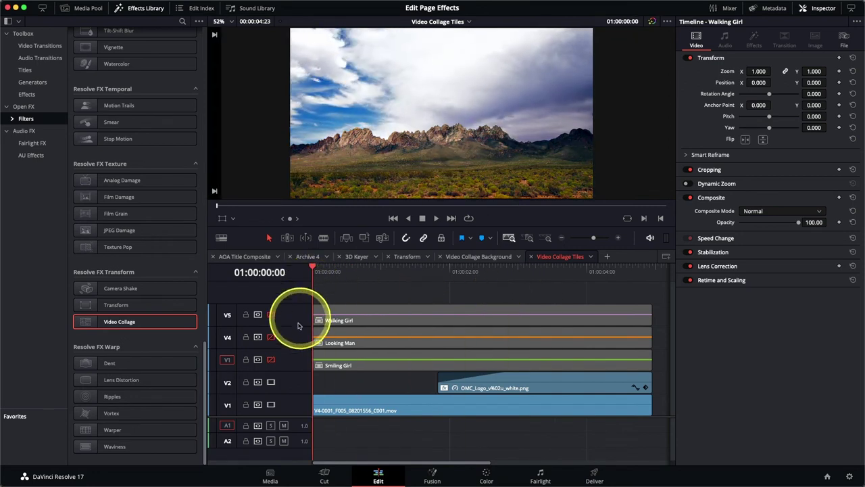
- Enable the Smiling Girl, Looking Man and Walking Girl video tracks one after another, previewing each clip from the timeline start
click(270, 360)
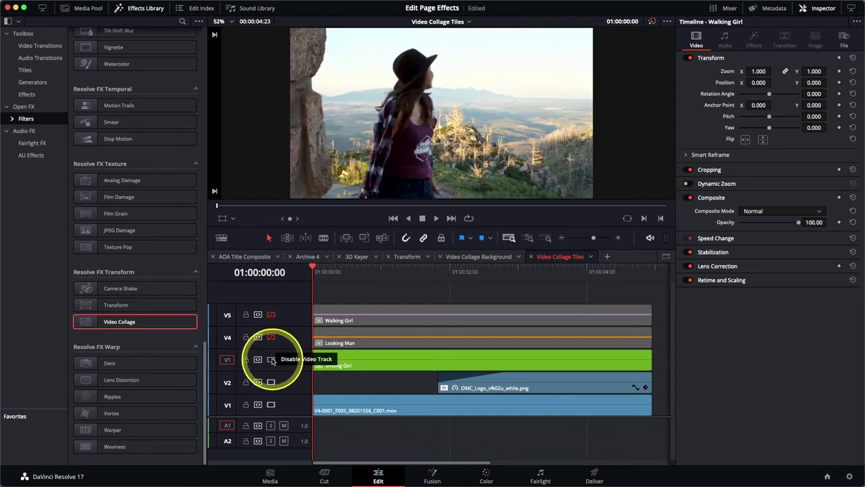
mouse_move(316, 271)
mouse_down()
mouse_move(502, 274)
mouse_move(311, 274)
mouse_up()
click(271, 337)
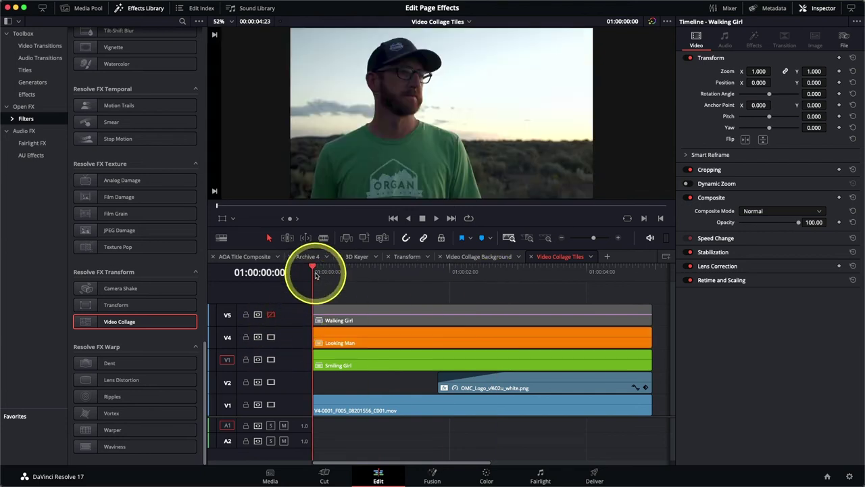
click(271, 315)
mouse_move(322, 279)
mouse_down()
mouse_move(470, 279)
mouse_move(317, 275)
mouse_up()
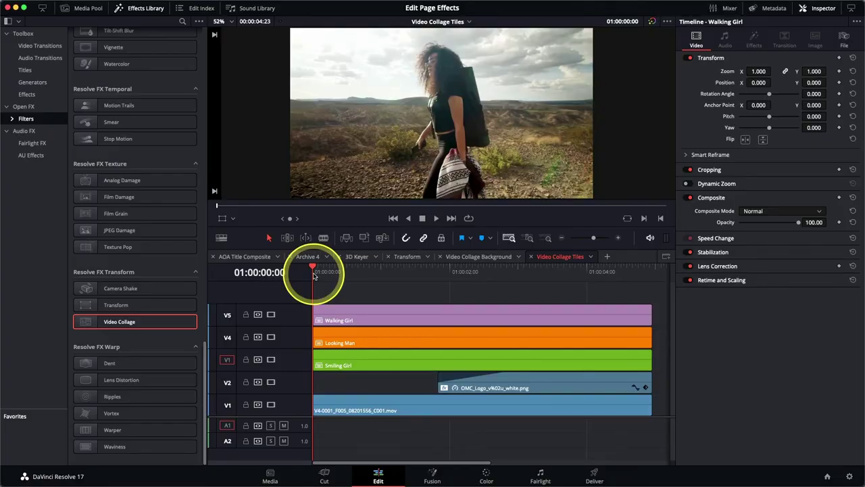
- Disable the Walking Girl and Looking Man tracks and move the playhead to 01:00:01:14
click(270, 314)
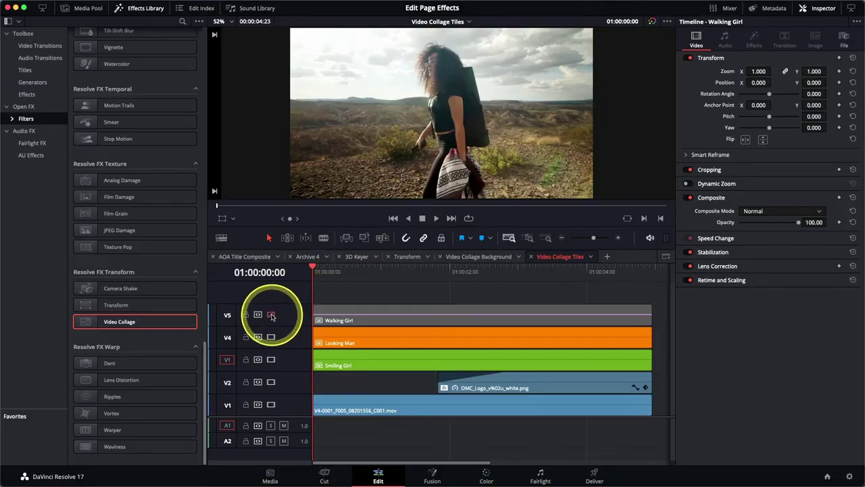
click(271, 337)
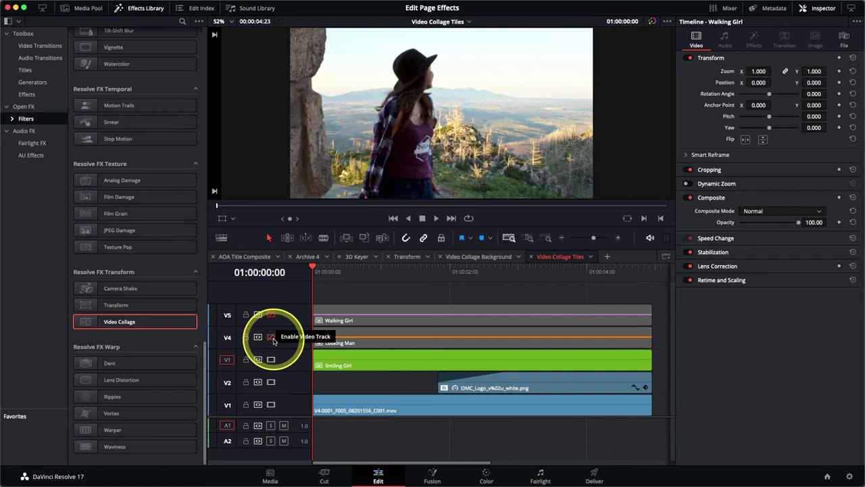
drag(326, 279, 422, 277)
- Apply the Video Collage effect to the Smiling Girl clip and set its Workflow to Create Tile
click(409, 368)
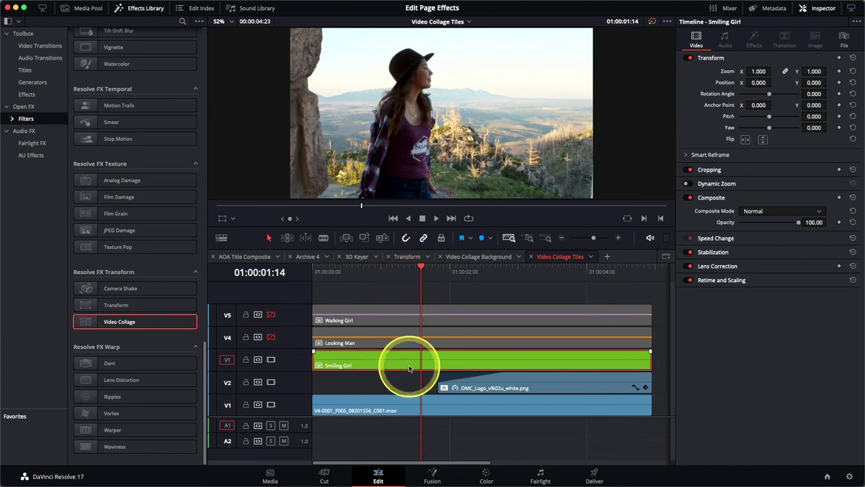
double_click(170, 322)
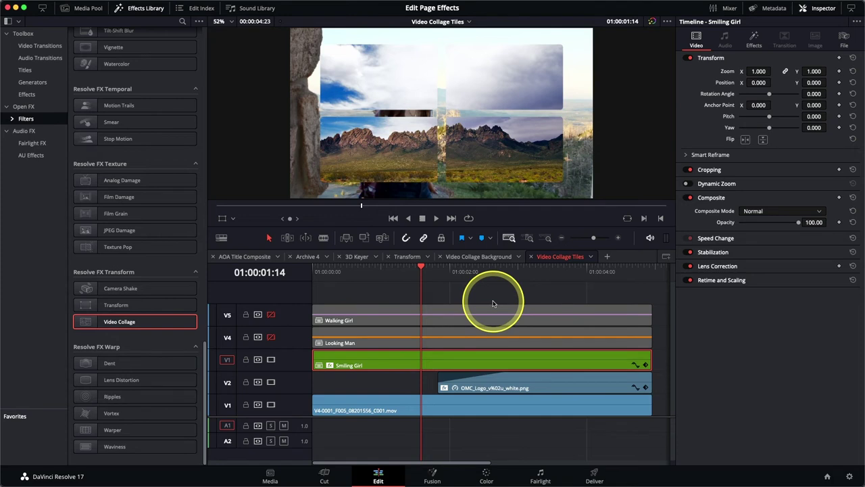
click(754, 43)
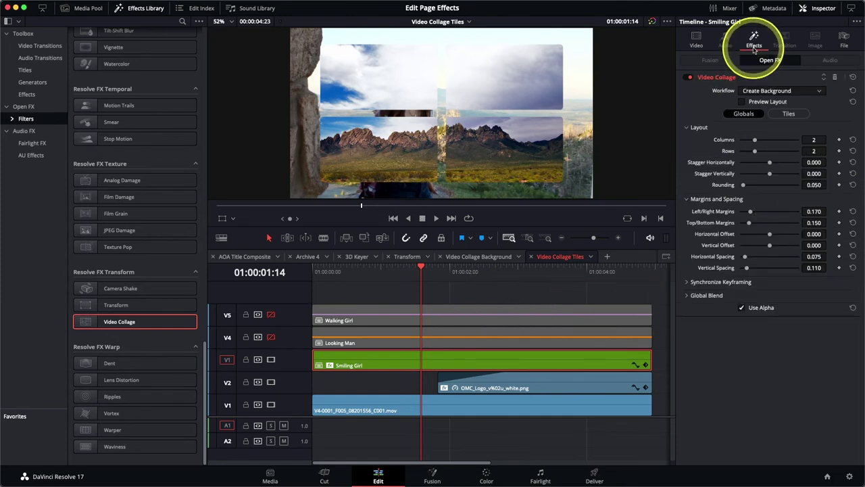
click(768, 92)
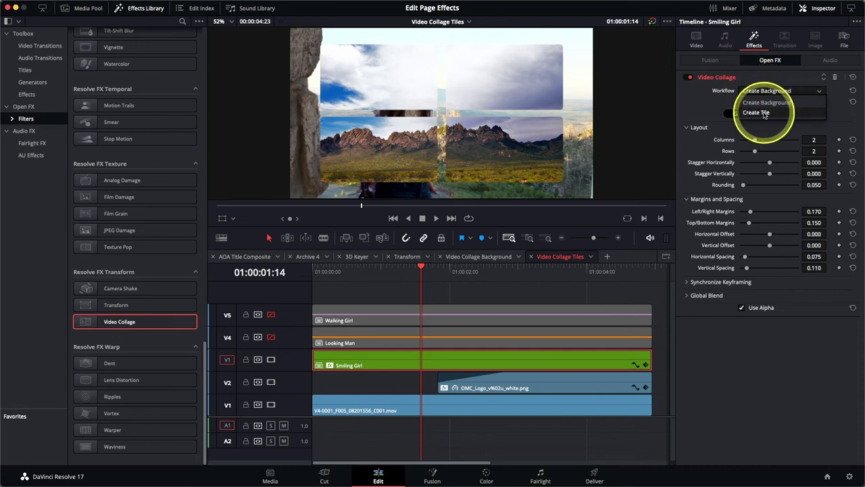
click(765, 113)
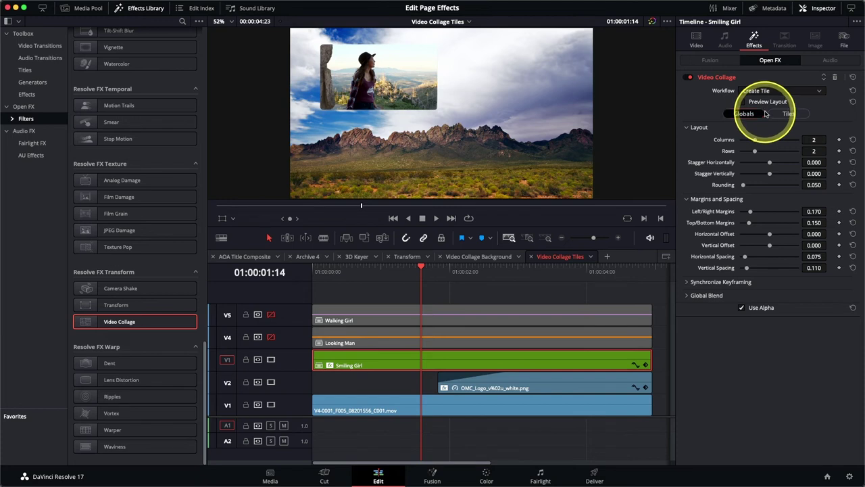
- Turn on Preview Layout and lay out the collage with 3 Columns, 1 Row, Rounding 1.000 and Vertical Offset 0.198
click(742, 102)
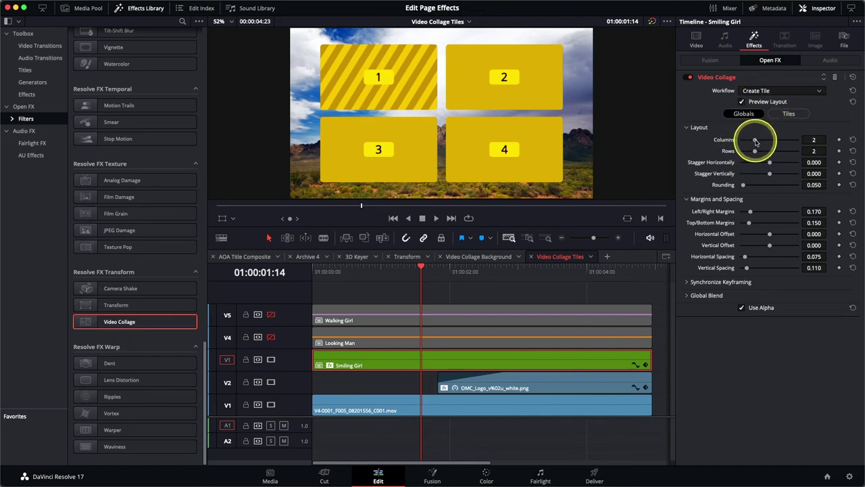
drag(755, 142, 765, 142)
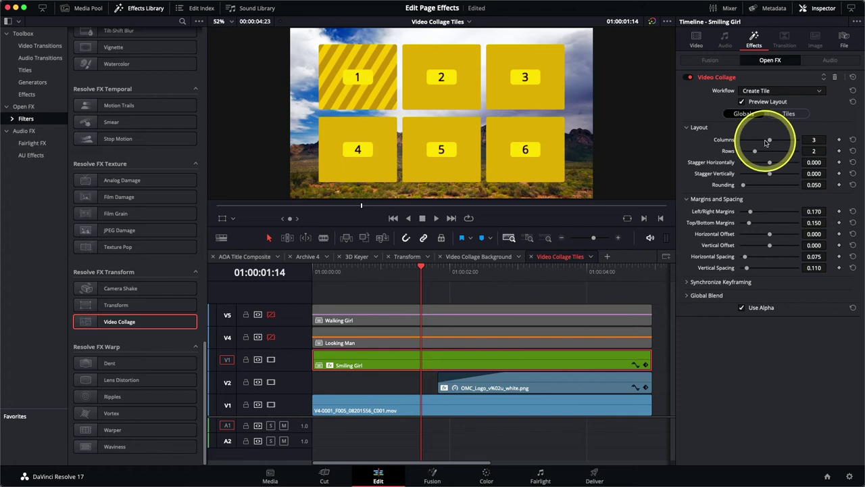
drag(756, 154, 744, 155)
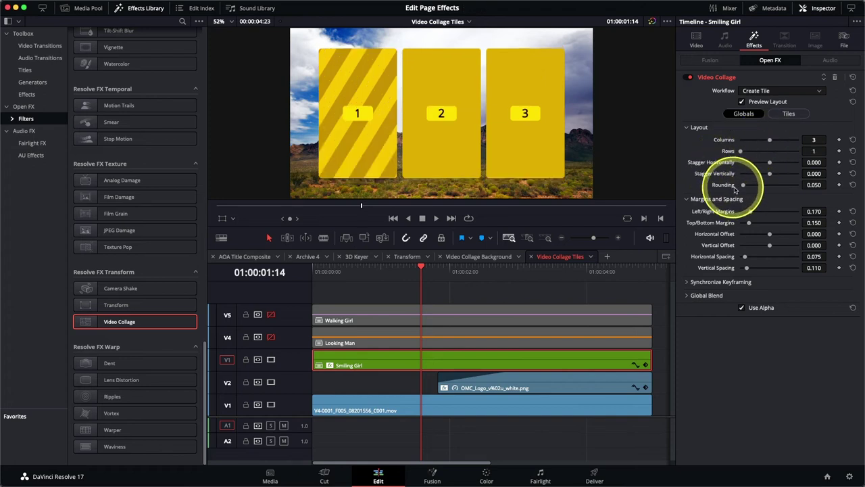
drag(743, 186, 806, 186)
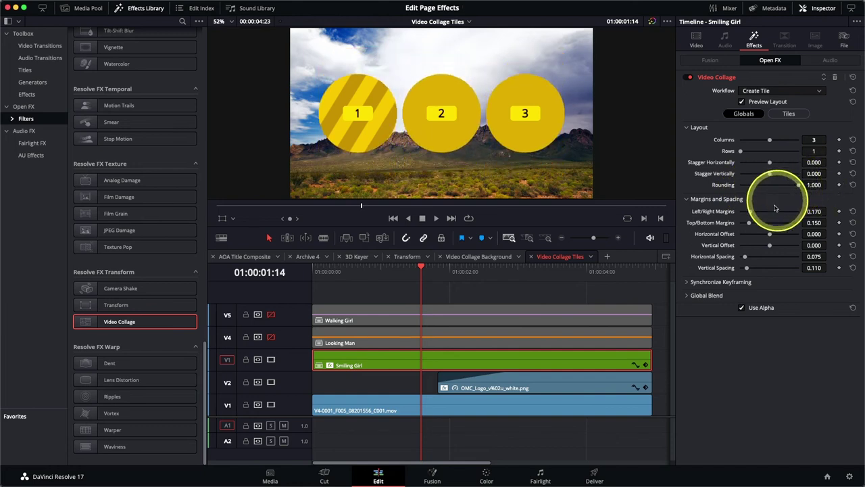
drag(770, 248, 781, 248)
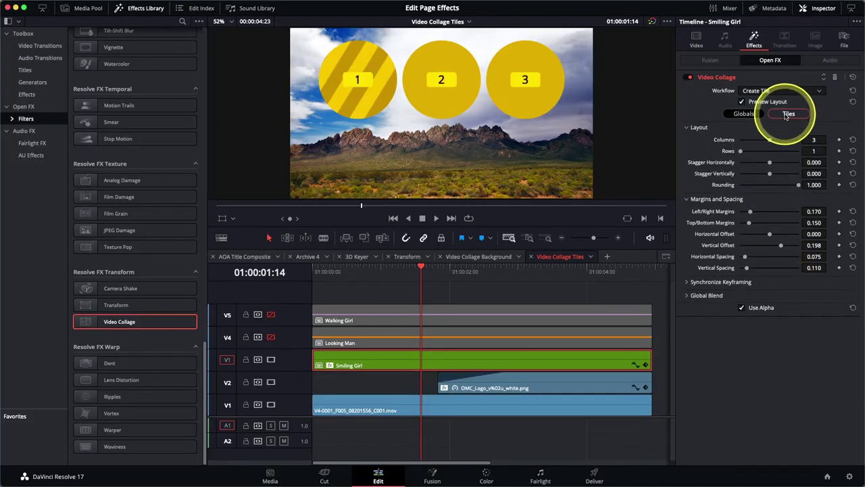
- Style all the collage tiles with a Tile Border of 0.010 and a light grey Tile Color at 90% grayscale brightness
click(787, 114)
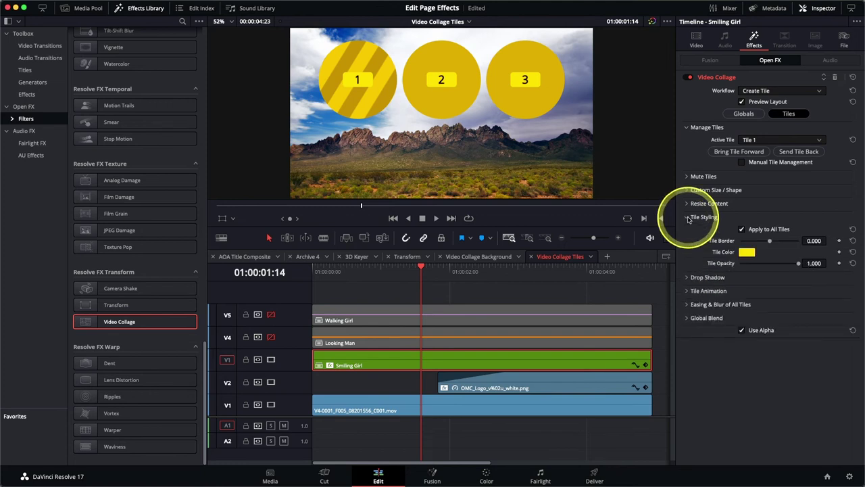
drag(770, 242, 771, 242)
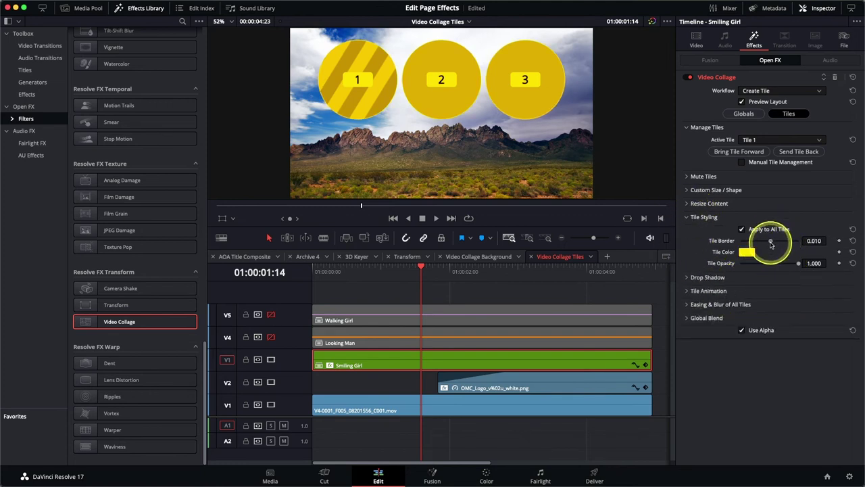
click(746, 252)
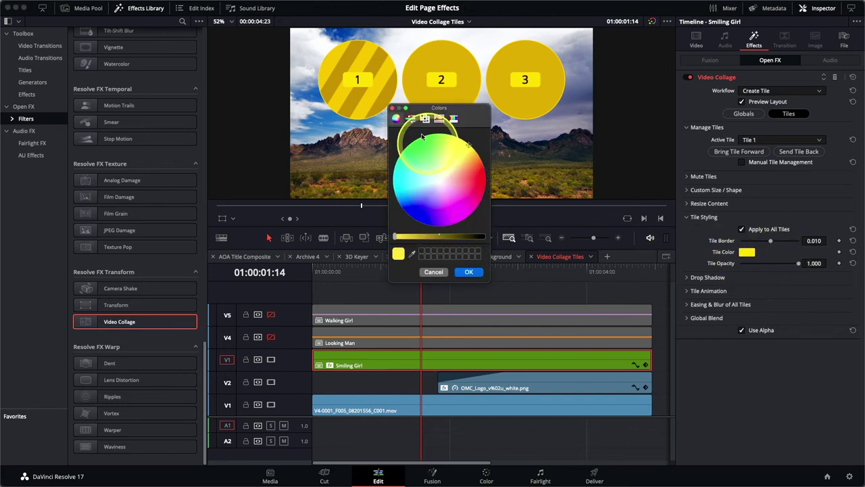
click(411, 119)
drag(448, 160, 459, 159)
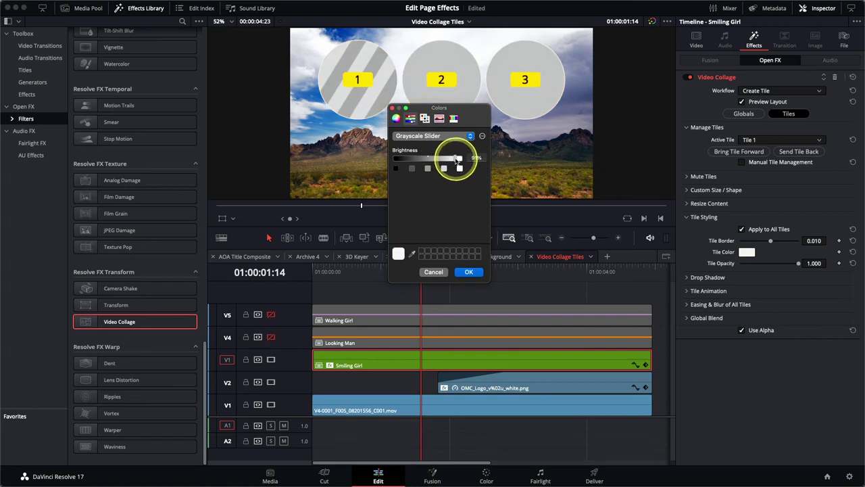
drag(457, 160, 455, 160)
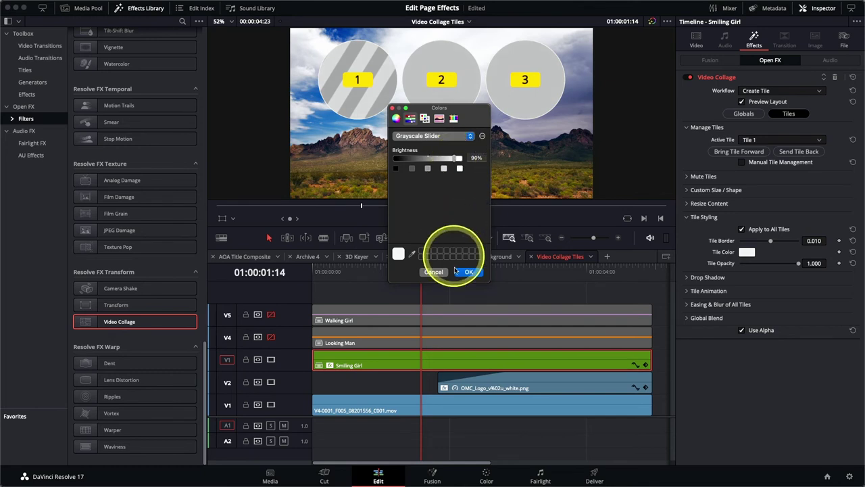
click(473, 276)
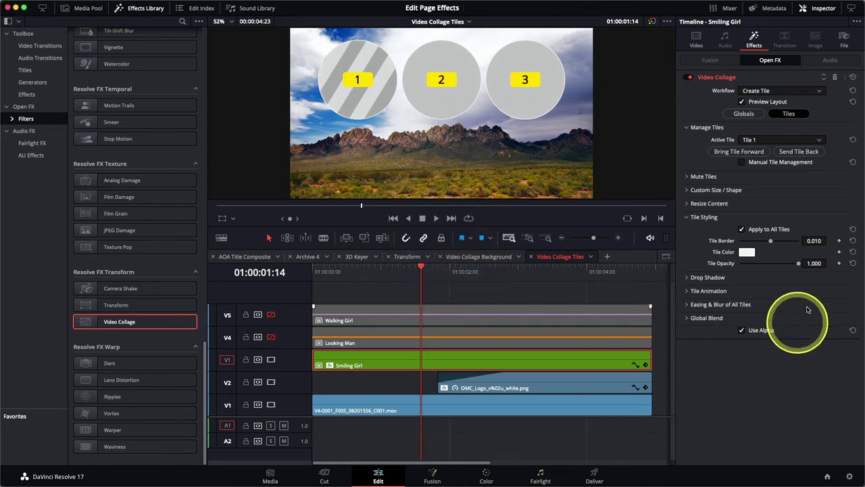
- Give all tiles a drop shadow with Strength 0.581, Drop Angle 87.8, Drop Distance 0.042 and Blur 0.628
click(685, 278)
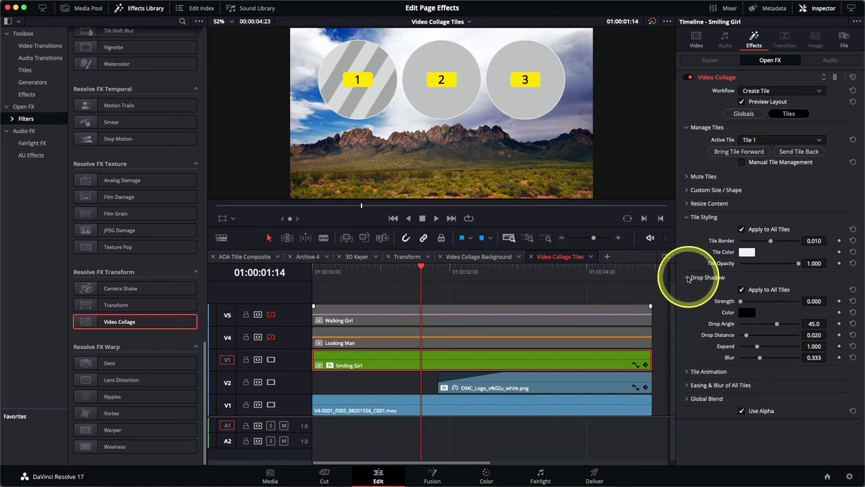
drag(741, 301, 776, 302)
drag(777, 323, 777, 358)
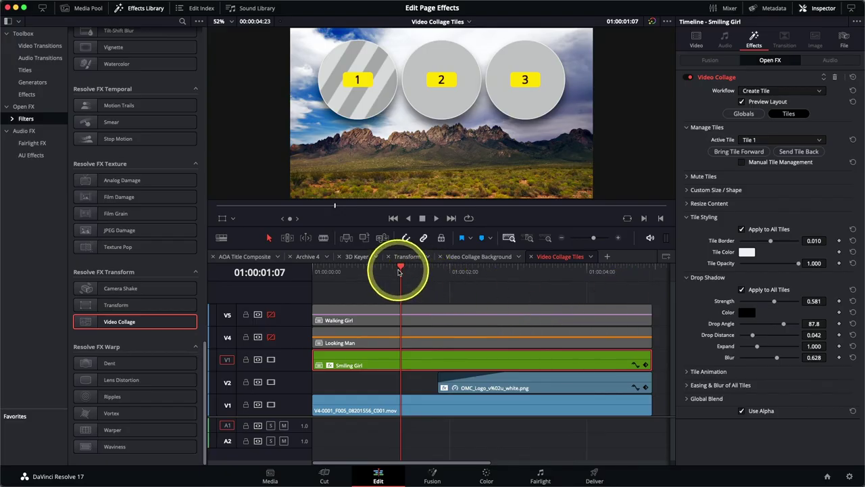
- At 01:00:02:02, set the tiles' Fly Animation to Fly Up and add a Fly Progress keyframe at 0.000
drag(399, 272, 458, 283)
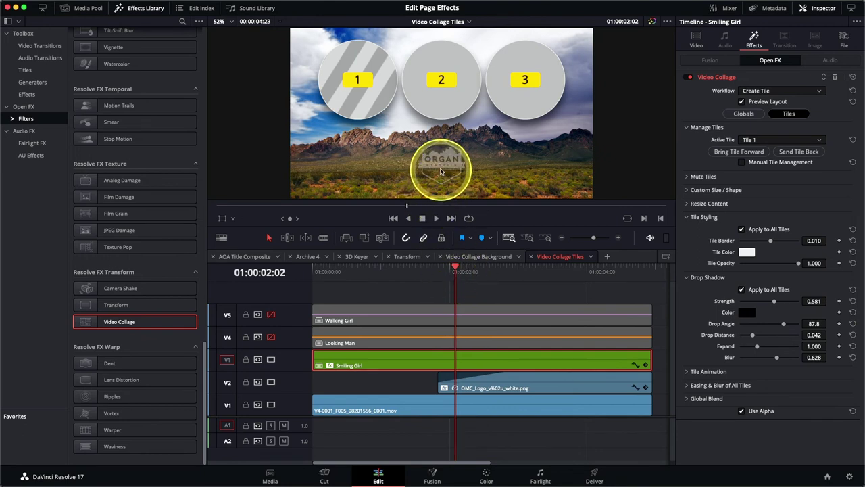
drag(444, 175, 441, 169)
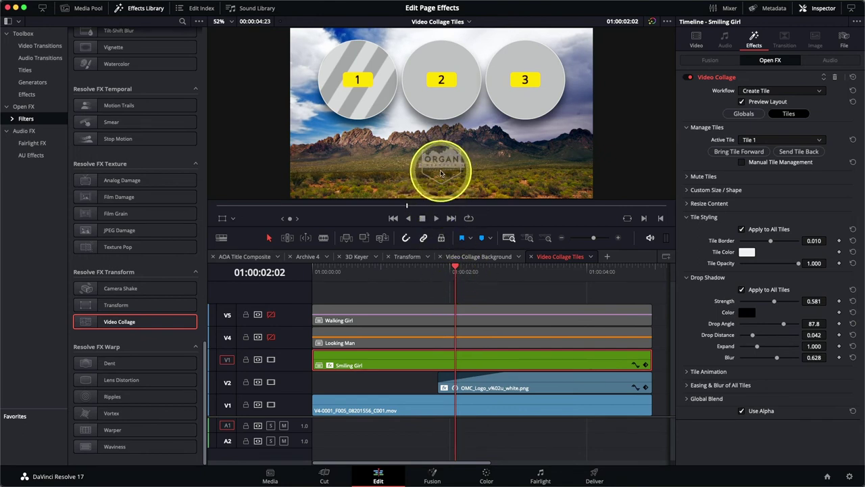
click(687, 372)
scroll(693, 350, down, 2)
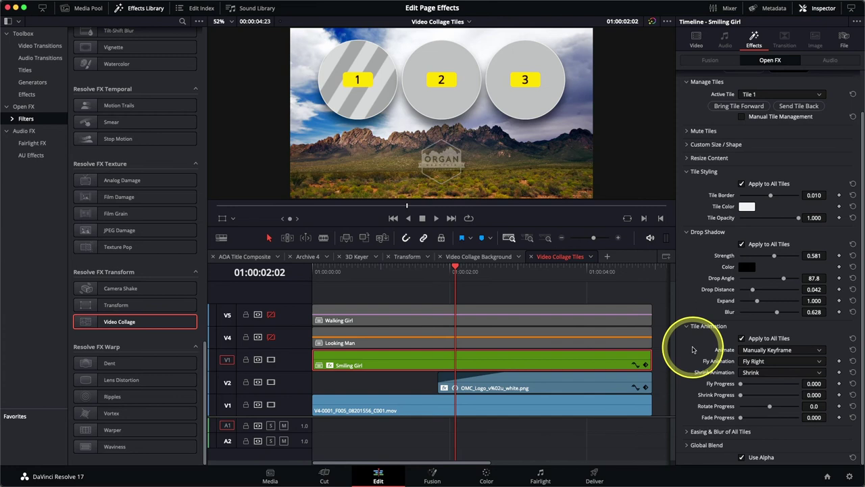
click(759, 363)
click(761, 393)
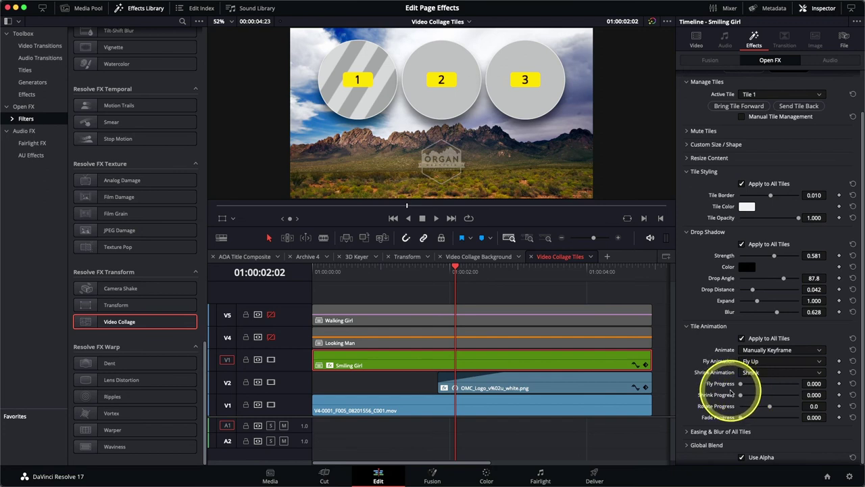
click(839, 384)
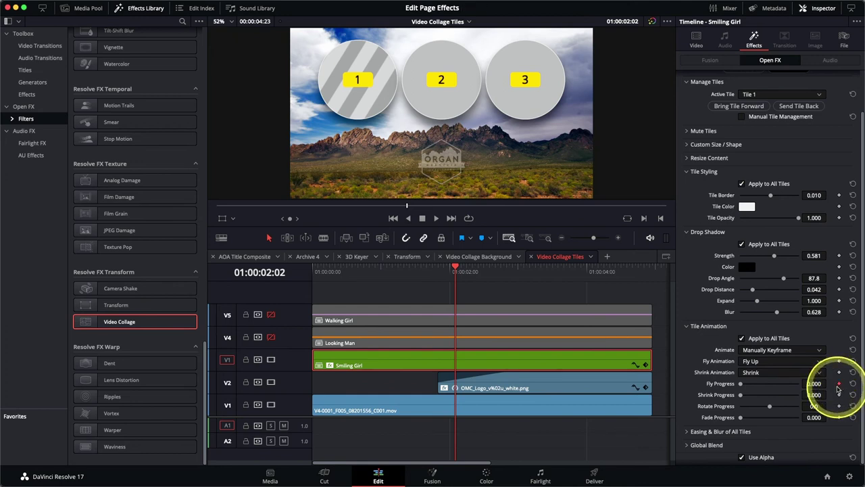
- Keyframe Fly Progress at 0.550 at the timeline start and play back the fly-in animation
key(Home)
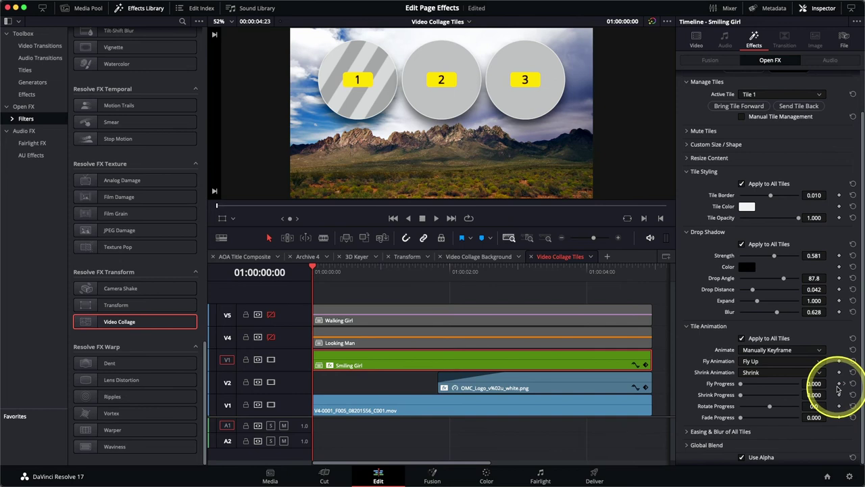
drag(741, 384, 771, 386)
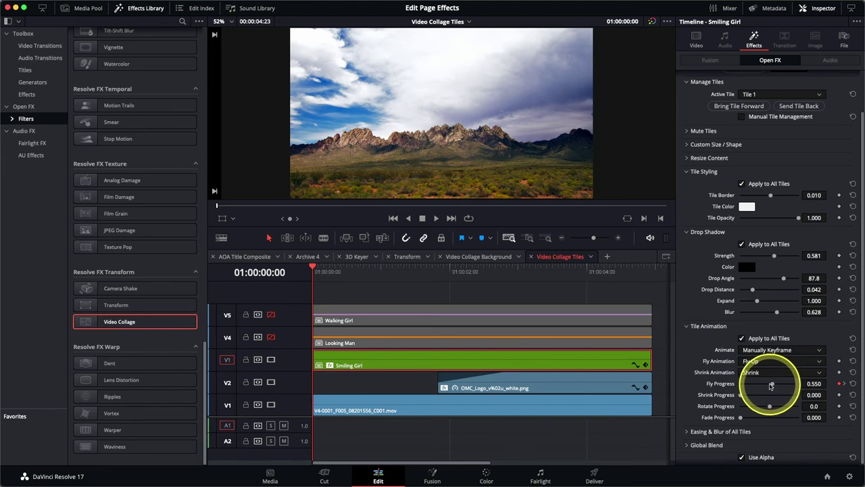
key(space)
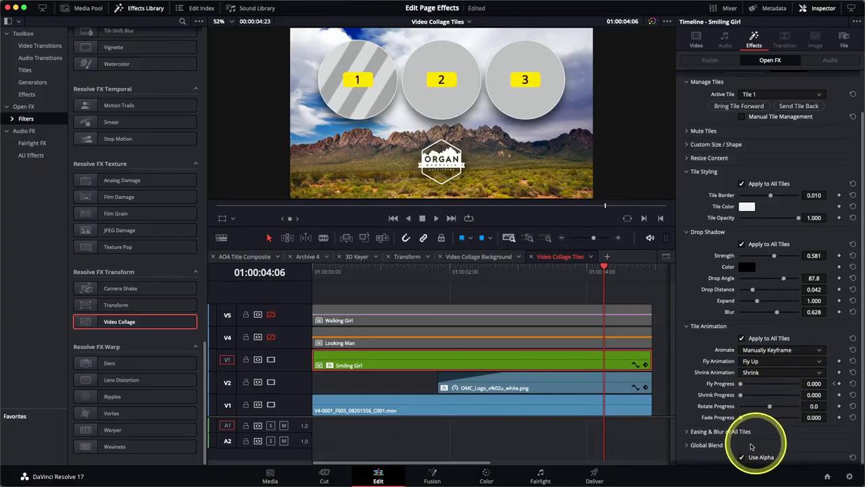
- Set the tiles' Animation Effect Ease to Out with an Ease Amount of 0.666, and play the animation from the start
click(687, 433)
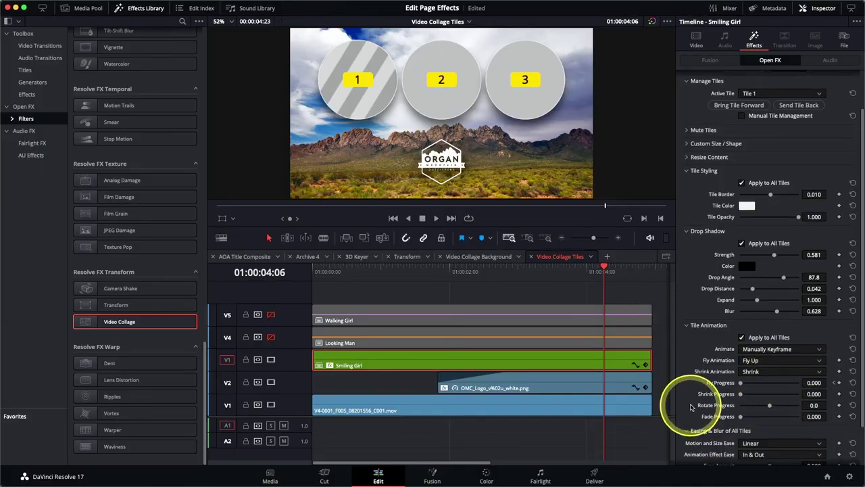
scroll(687, 426, down, 2)
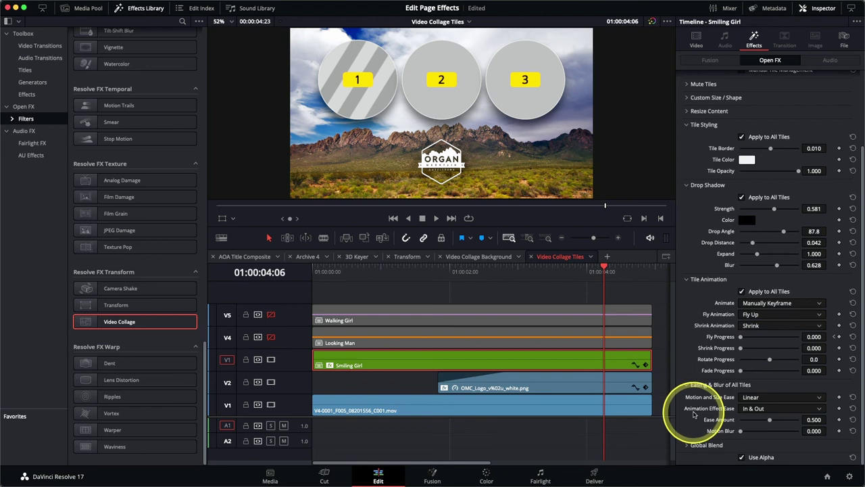
click(757, 409)
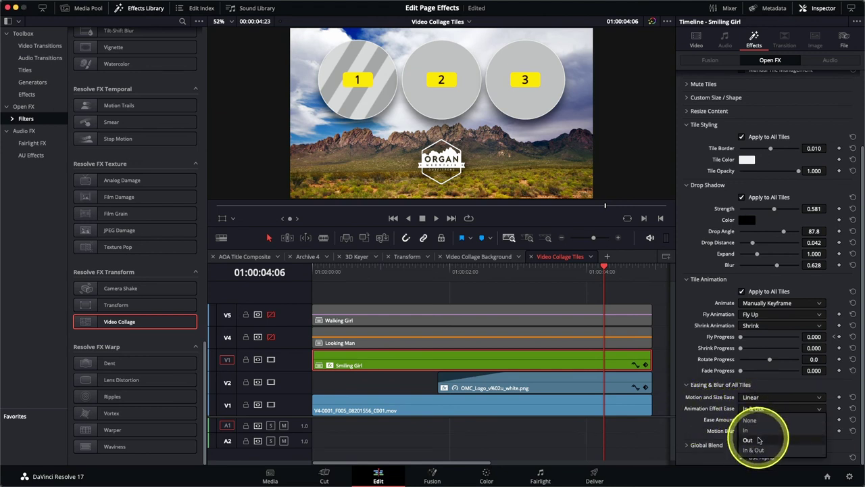
click(758, 440)
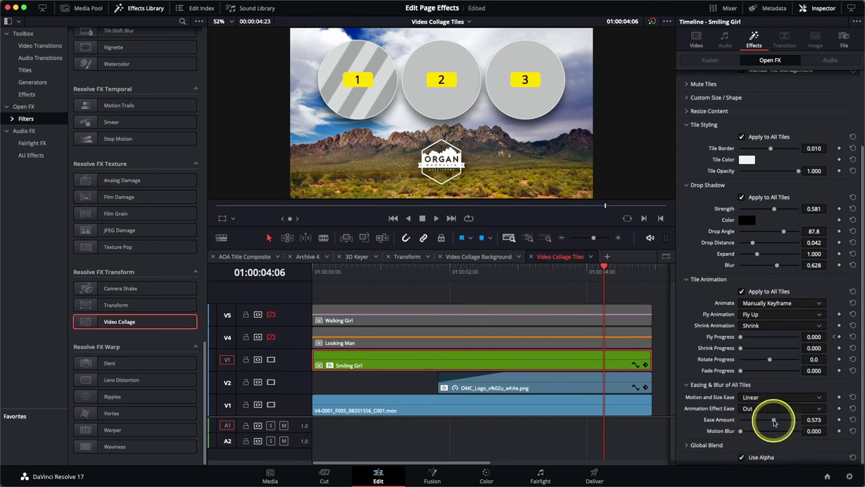
drag(779, 420, 780, 420)
drag(460, 276, 302, 284)
key(space)
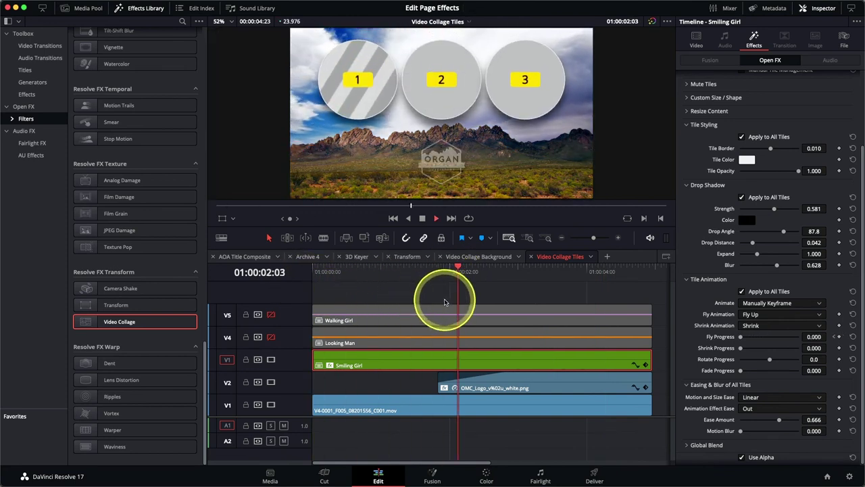
key(space)
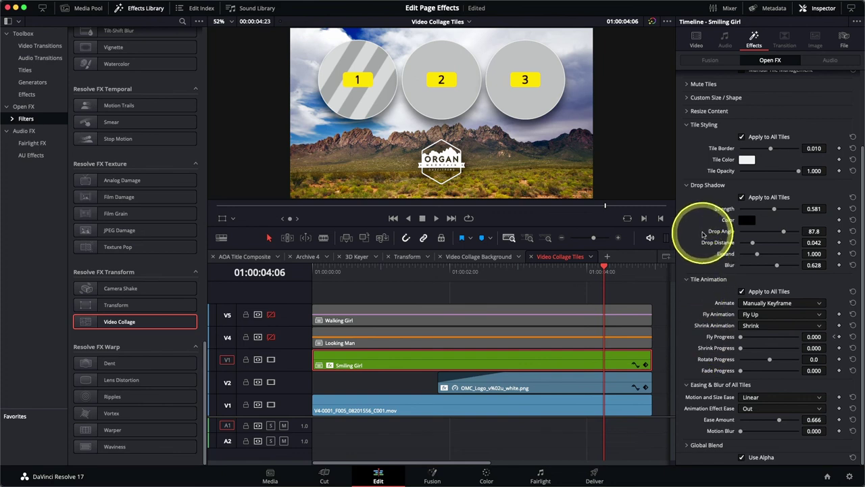
- Turn off Preview Layout, reframe the Smiling Girl tile with Pan and Tilt at 0.085, and play it from the start
scroll(740, 241, up, 3)
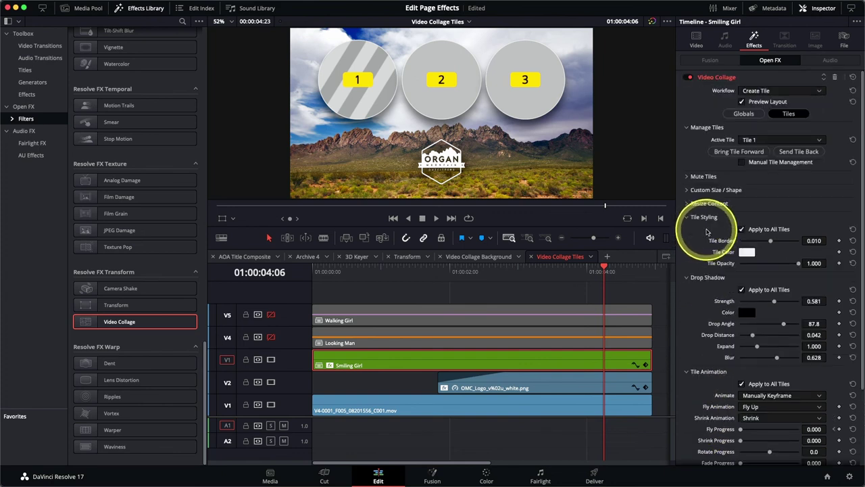
click(762, 102)
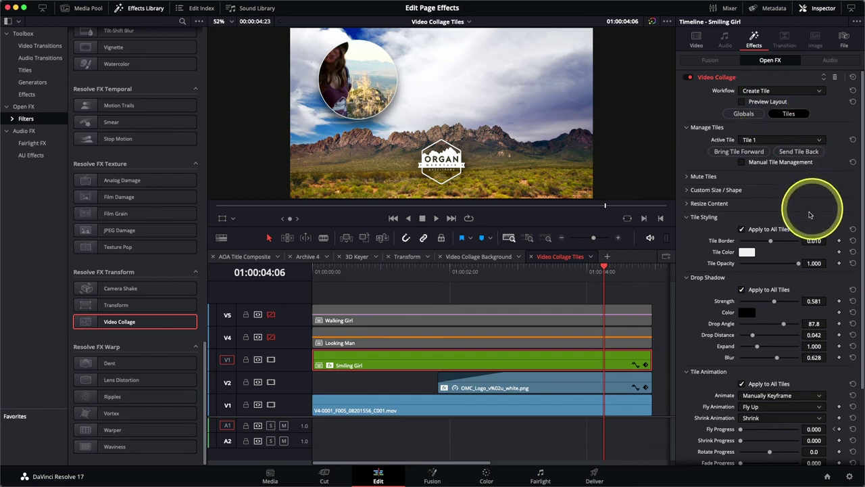
click(687, 204)
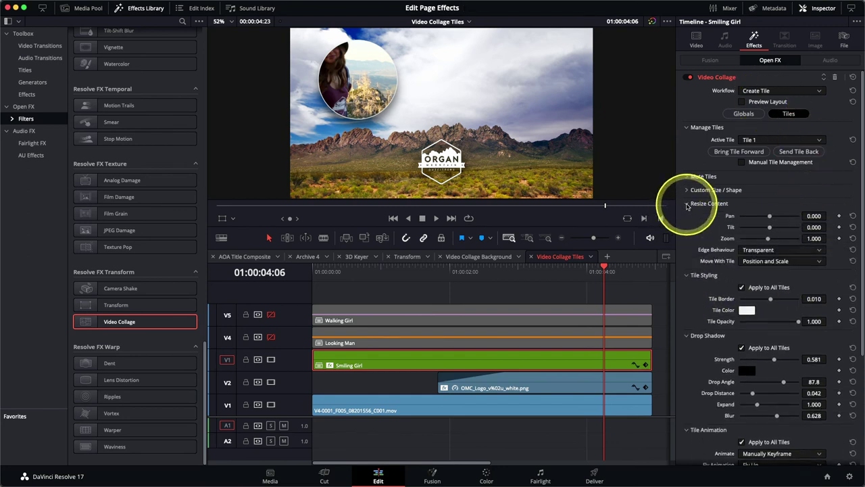
drag(771, 218, 772, 230)
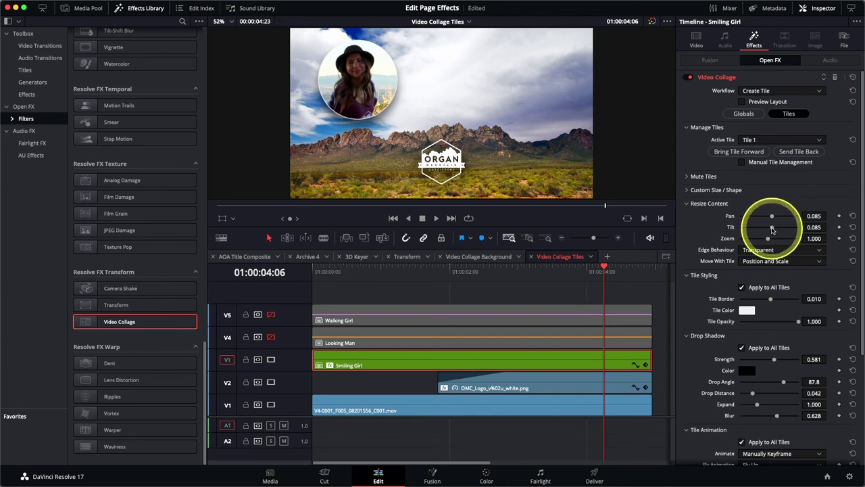
key(Home)
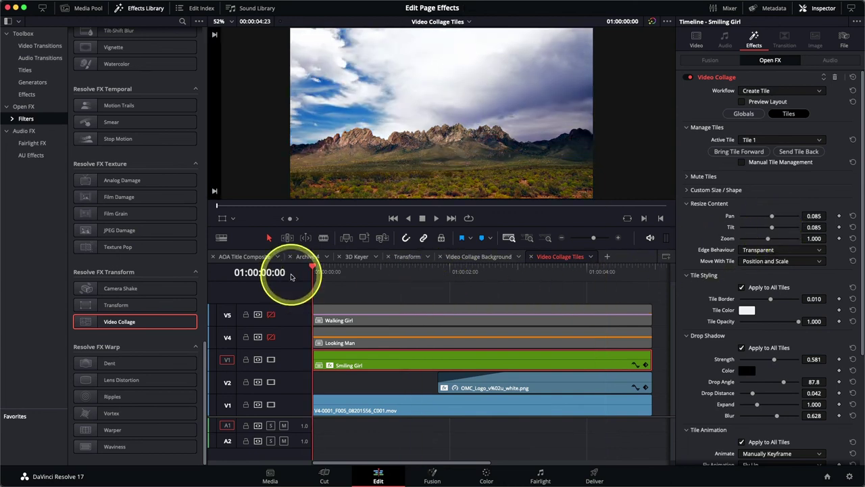
key(space)
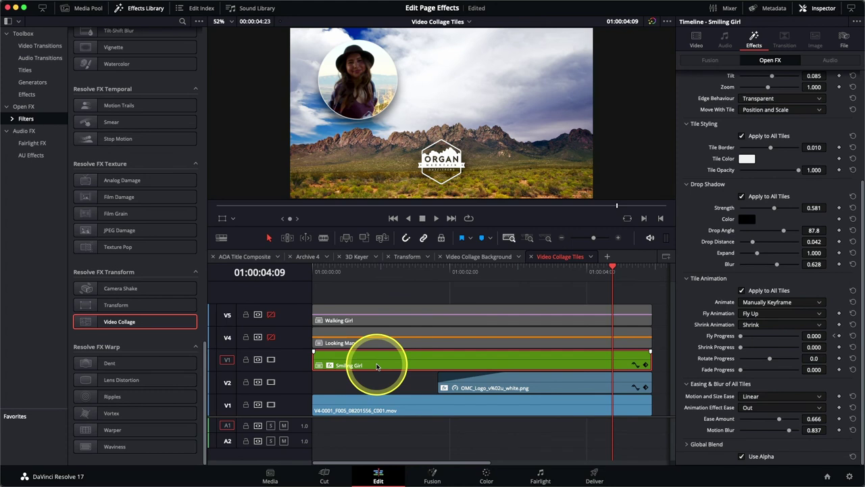
- Enable the Looking Man track and paste only the Plugins attributes from the Smiling Girl clip onto its clip
click(271, 337)
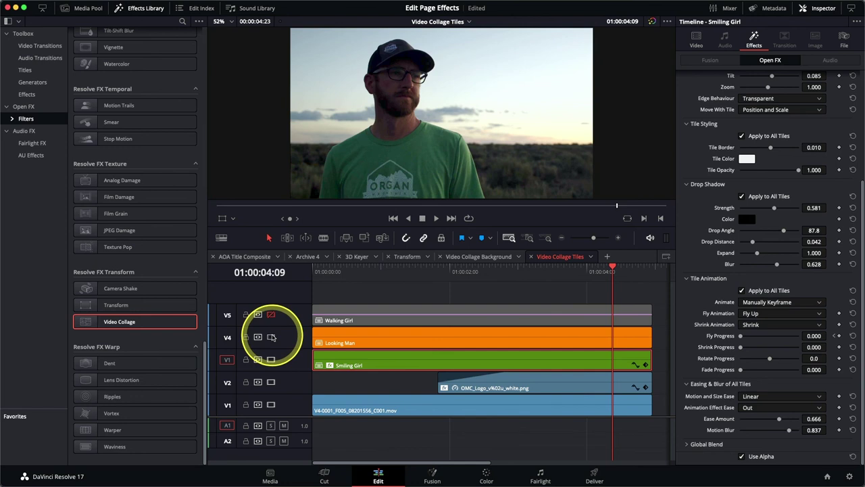
click(351, 343)
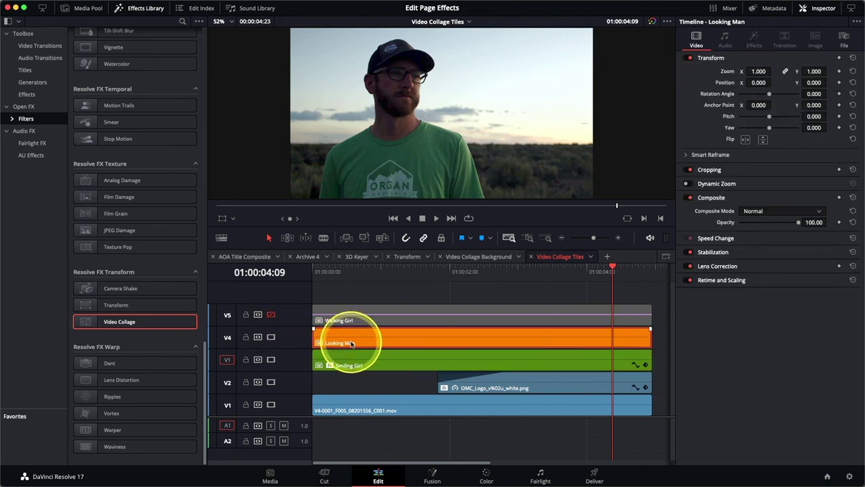
key(alt+v)
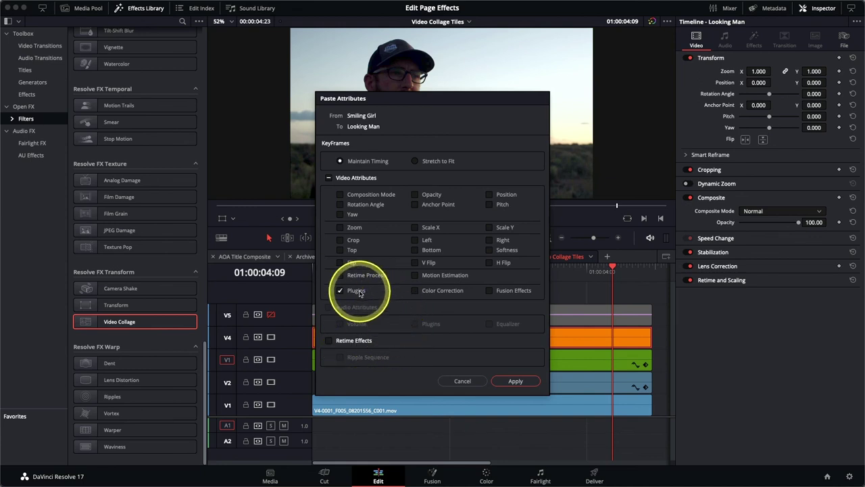
click(516, 381)
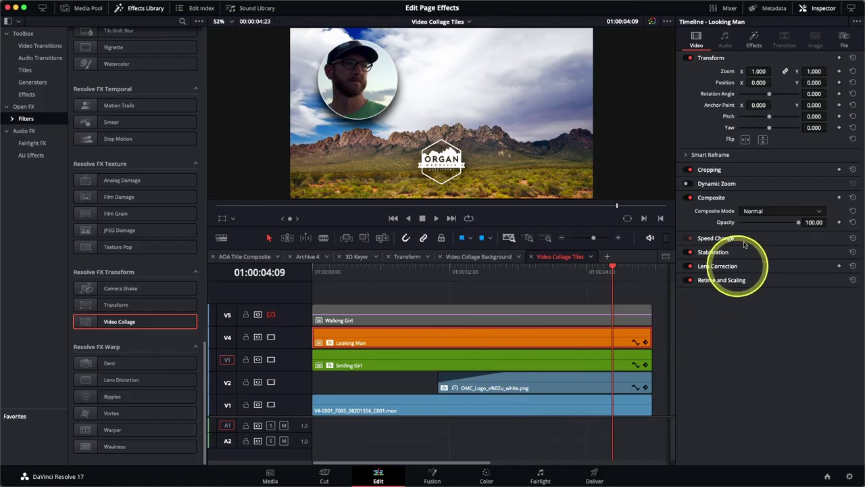
- Set the Looking Man clip's Active Tile to Tile 2 in its Video Collage effect
click(753, 38)
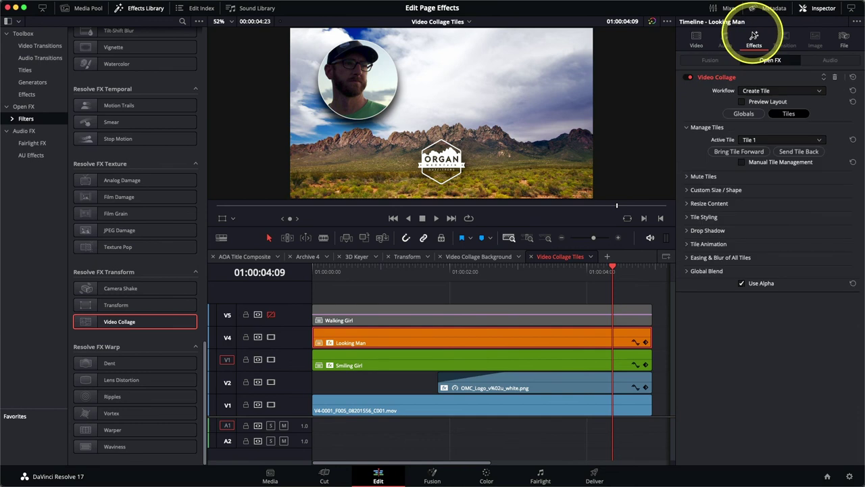
click(762, 140)
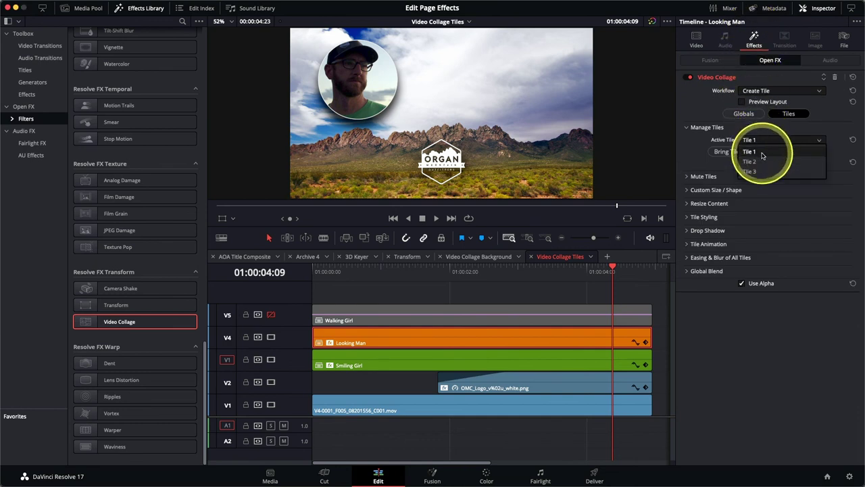
click(762, 161)
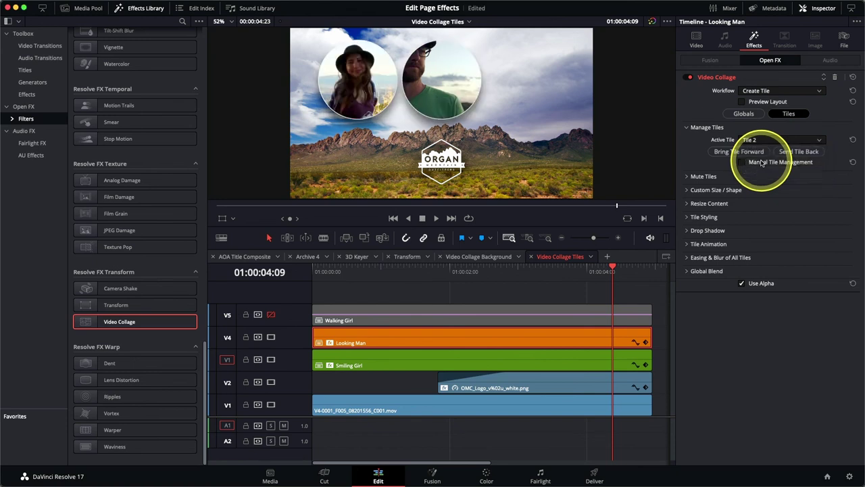
- Reframe the Looking Man clip's content inside its tile with Pan 0.070, Tilt 0.023 and Zoom 0.704
click(687, 204)
mouse_move(769, 217)
mouse_down()
mouse_move(774, 227)
mouse_move(772, 217)
mouse_move(766, 239)
mouse_move(772, 228)
mouse_move(758, 238)
mouse_move(770, 228)
mouse_up()
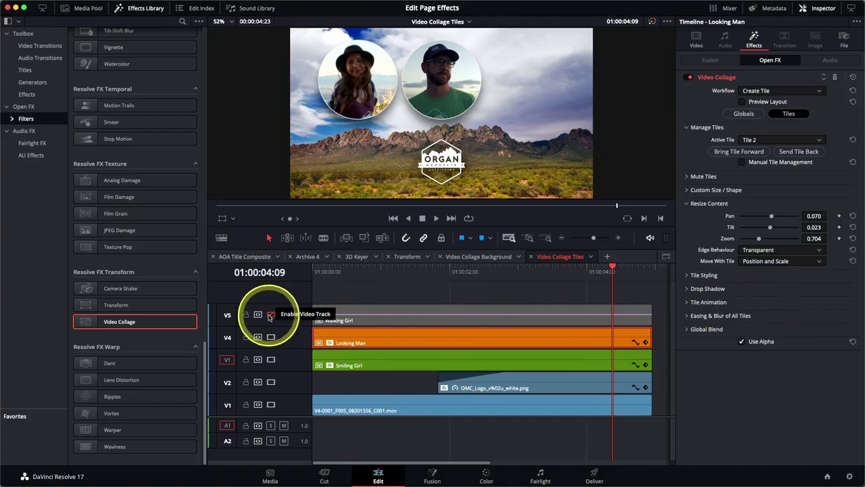
- Enable the Walking Girl track and paste only the Plugins attributes from the Smiling Girl clip onto its clip
click(270, 315)
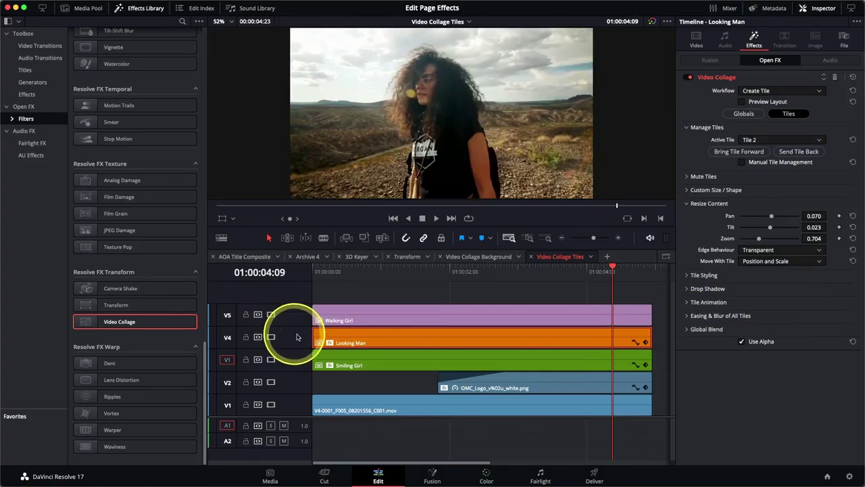
click(418, 316)
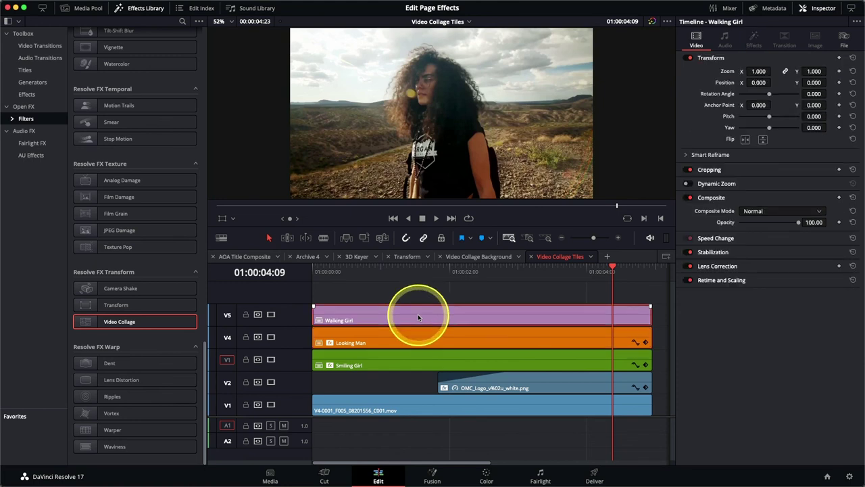
key(alt+v)
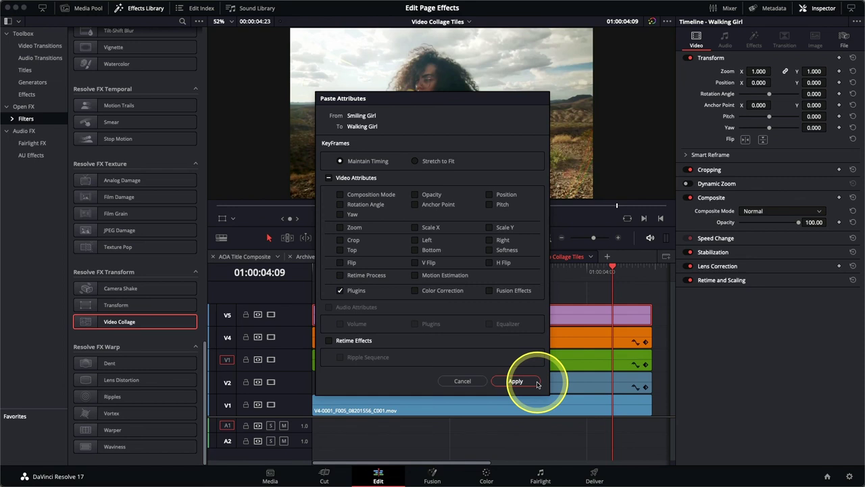
click(515, 381)
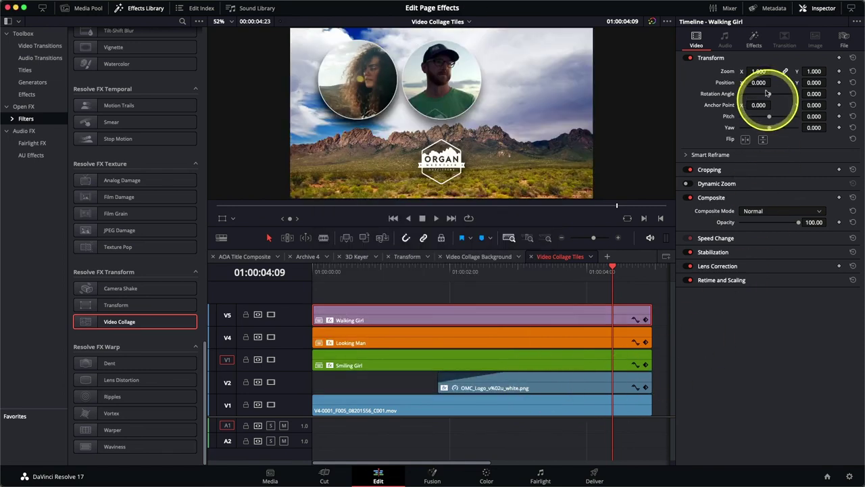
- Set the Walking Girl clip's Active Tile to Tile 3 in its Video Collage effect
click(754, 42)
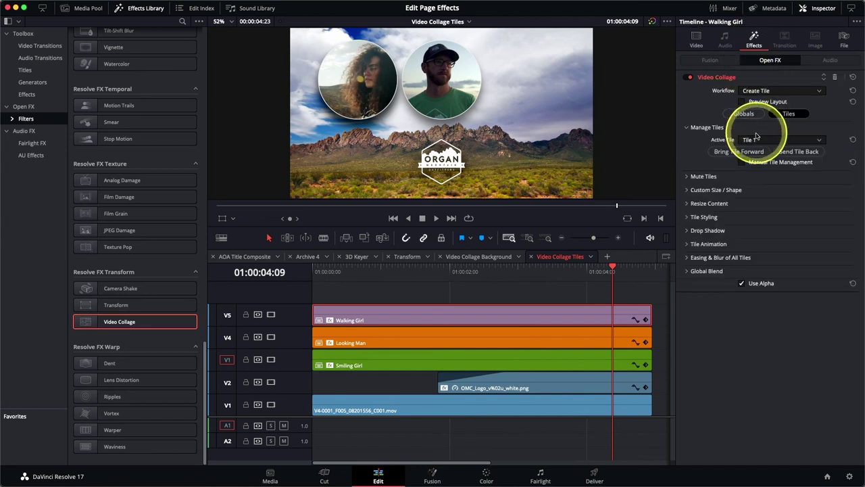
click(761, 140)
click(760, 173)
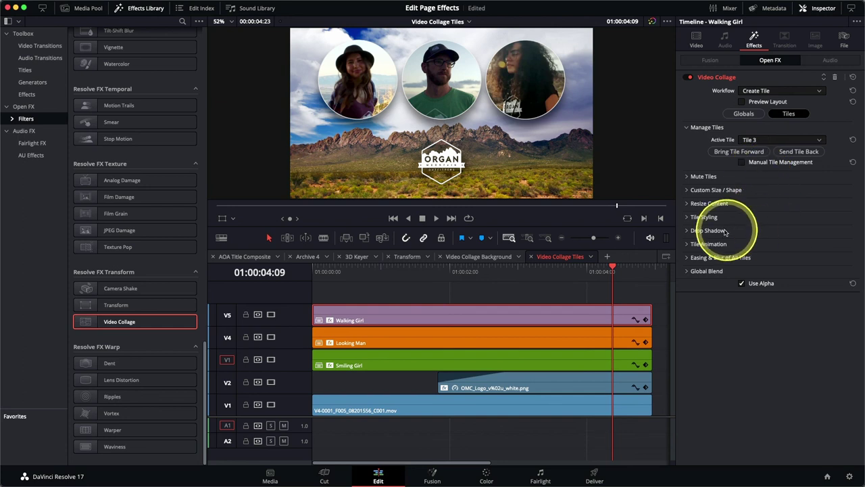
- Resize the Walking Girl clip's content inside its tile to Zoom 0.645, and play the timeline from the start
click(687, 204)
drag(768, 239, 758, 245)
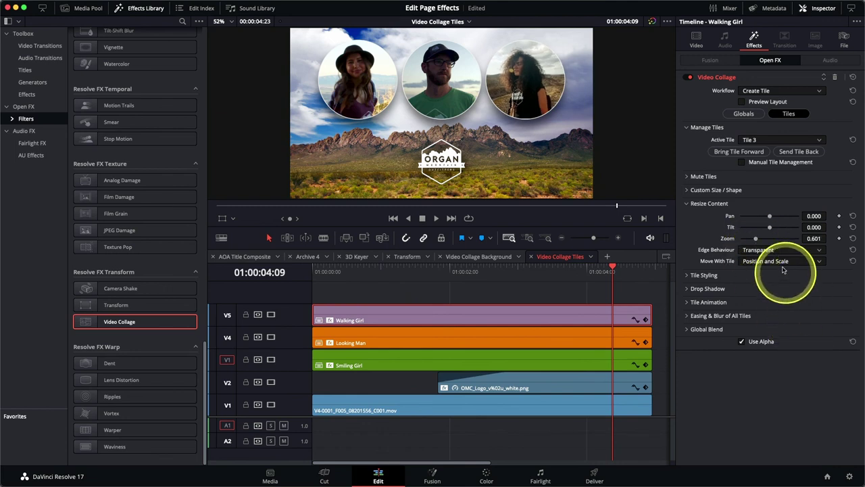
drag(757, 241, 758, 242)
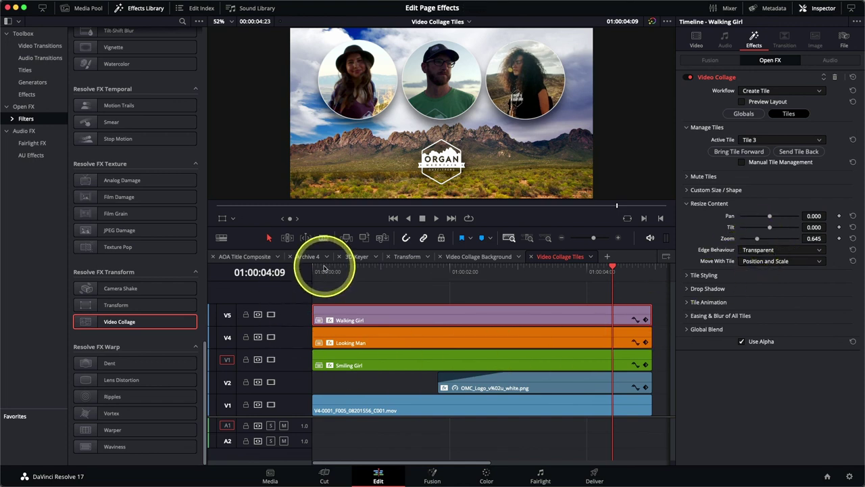
key(Home)
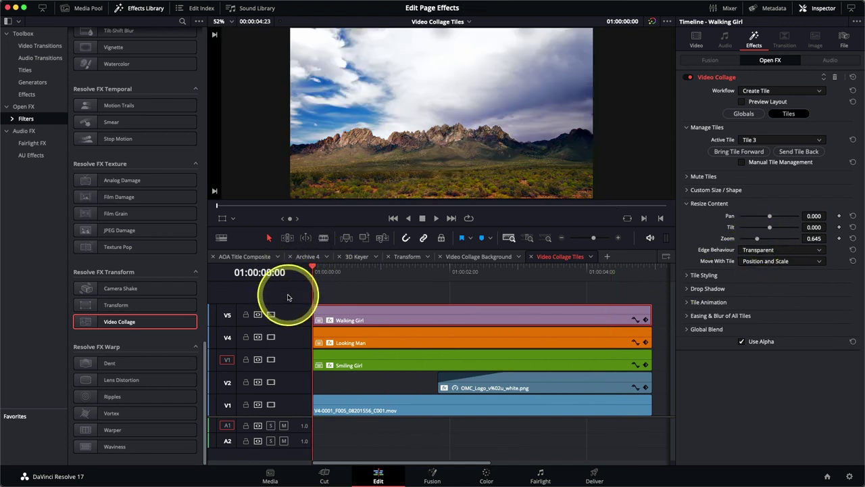
key(space)
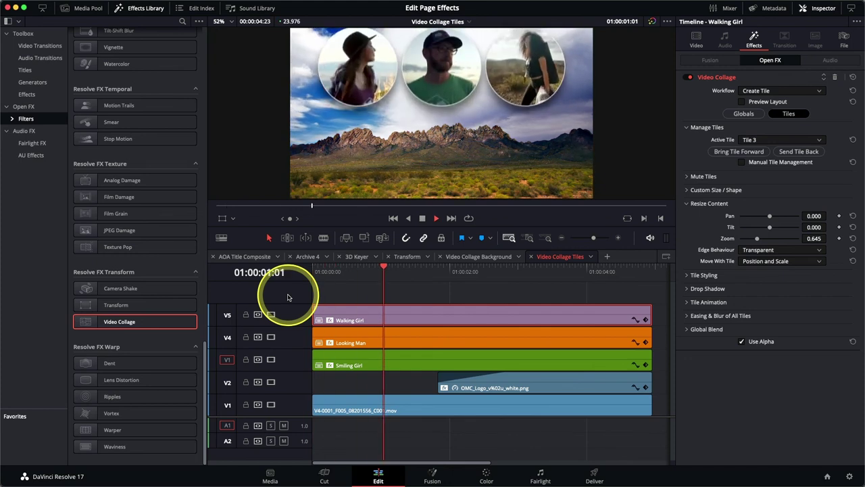